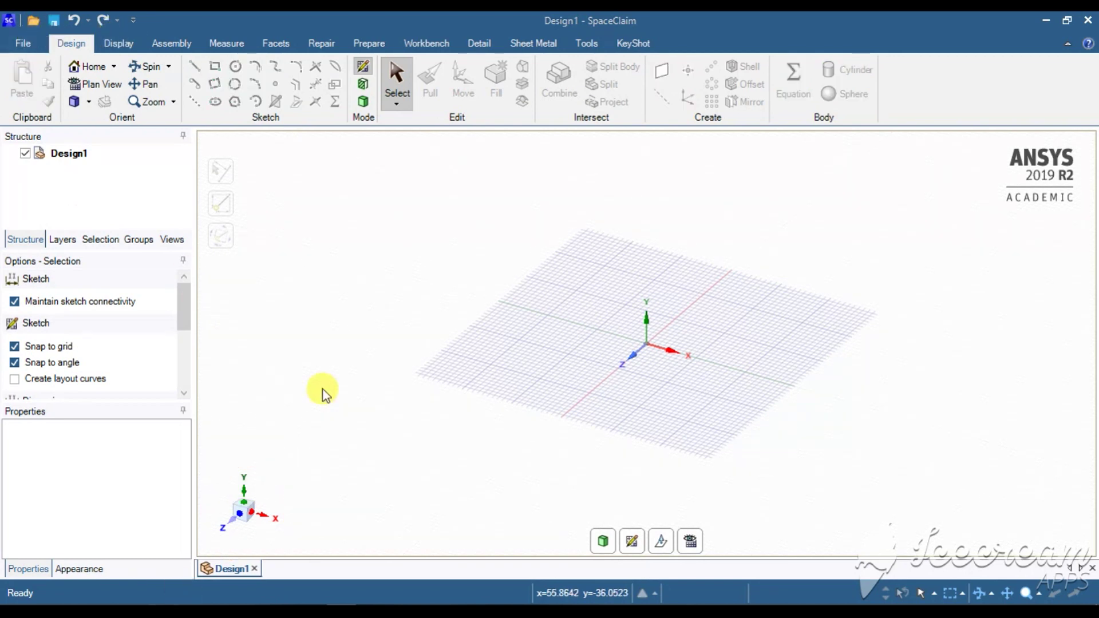
Step: Import venturi4 stp.stp from the sohel venturi folder into SpaceClaim
key(super+e)
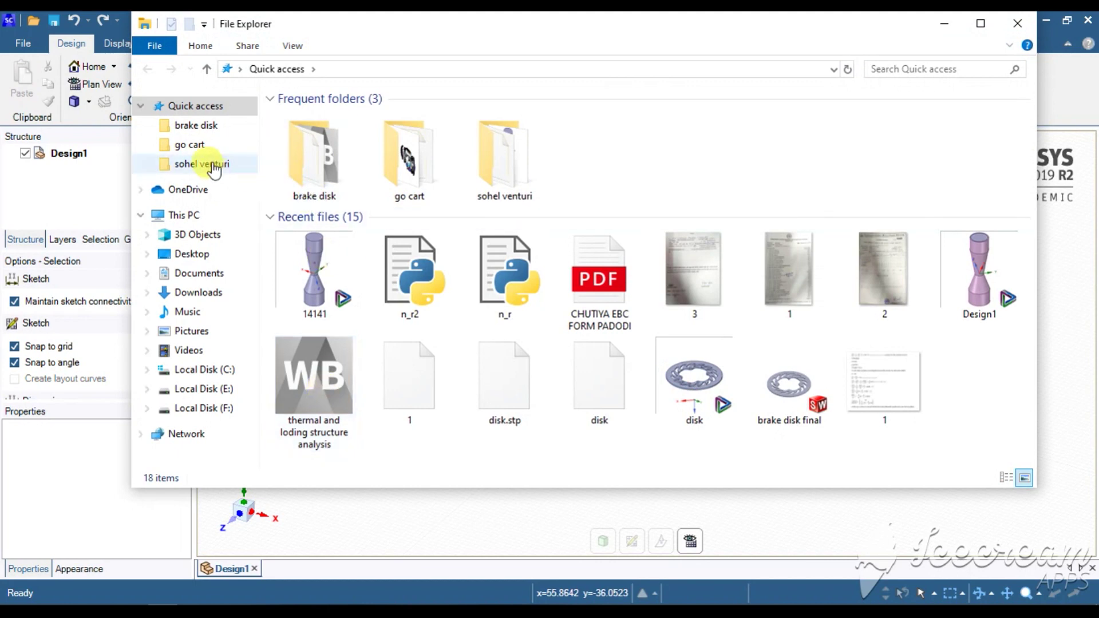
click(213, 167)
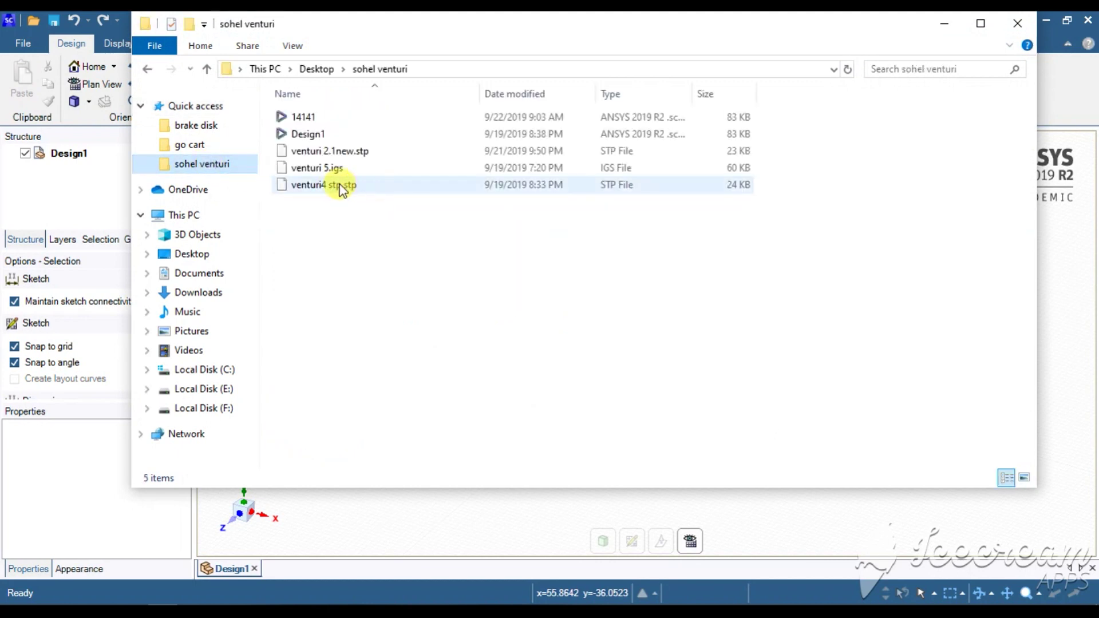
click(343, 187)
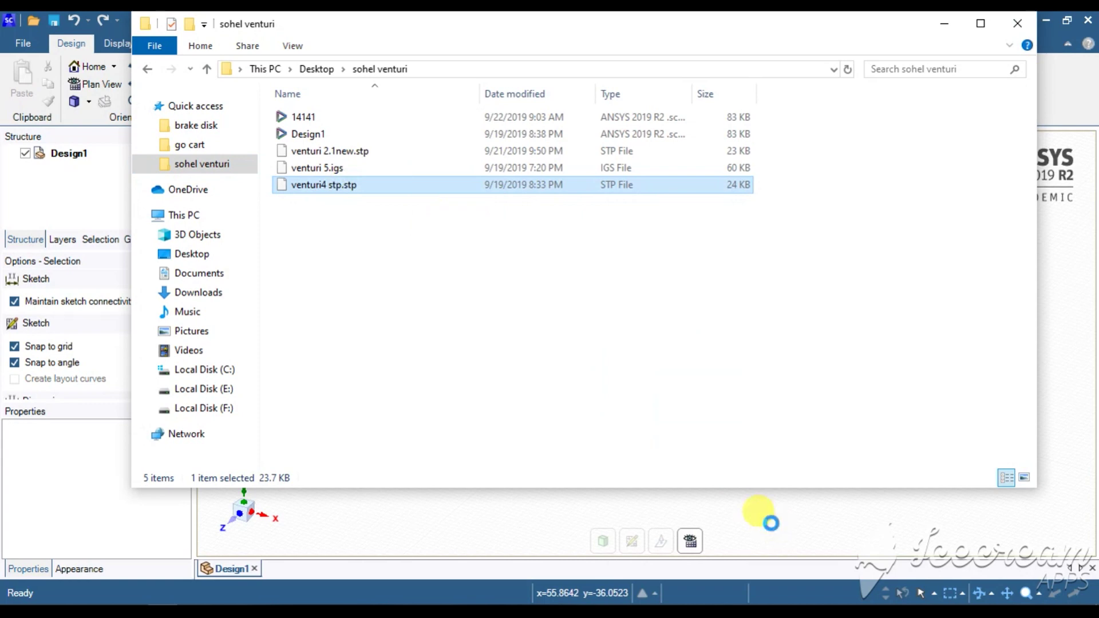
click(1018, 22)
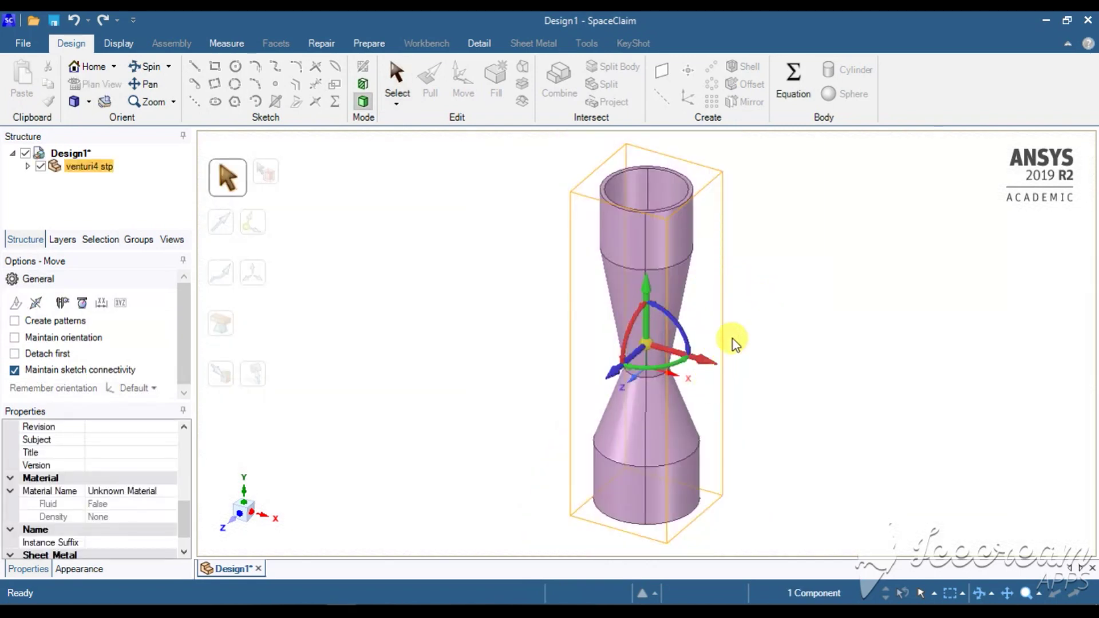
Step: Run the Extra Edges repair on the venturi and fix all 8 extra edges
middle_drag(737, 312, 730, 340)
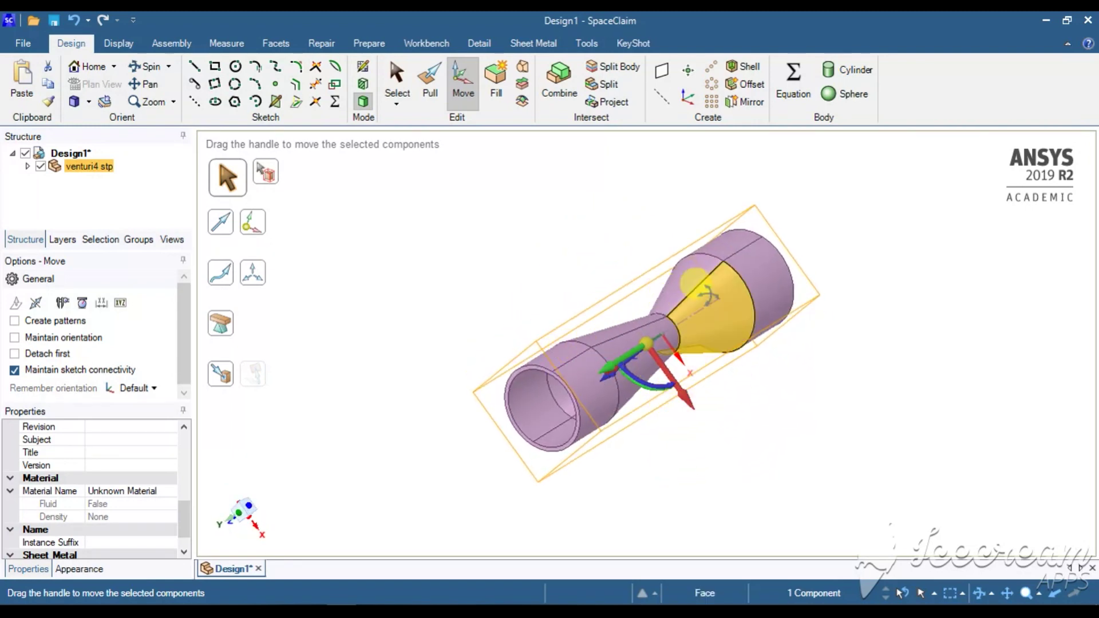
triple_click(717, 318)
middle_drag(716, 319, 567, 245)
click(343, 221)
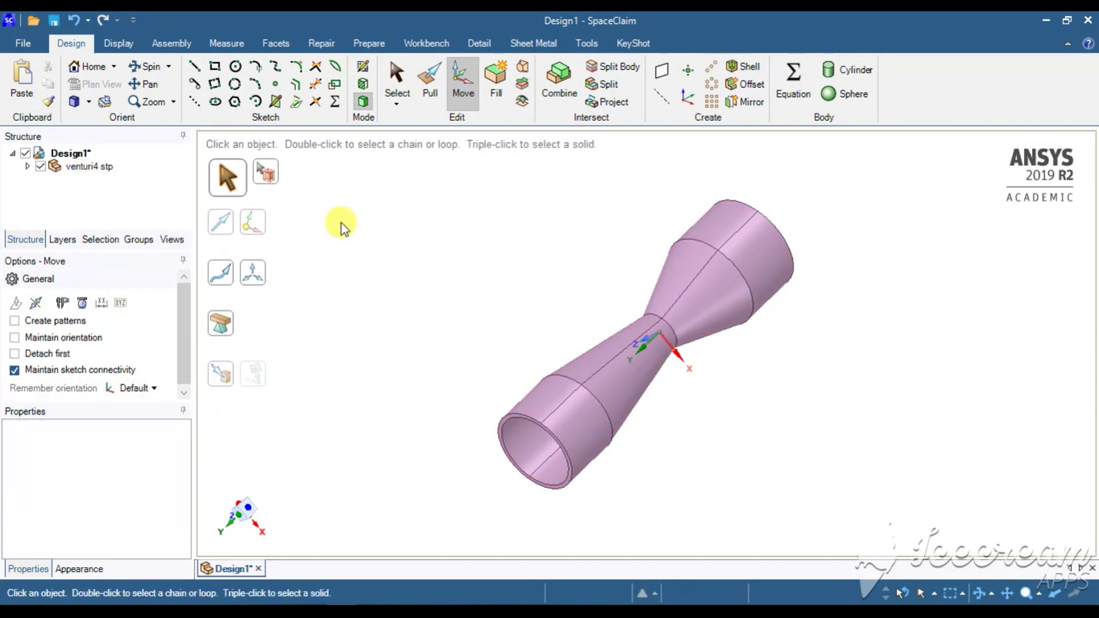
click(321, 43)
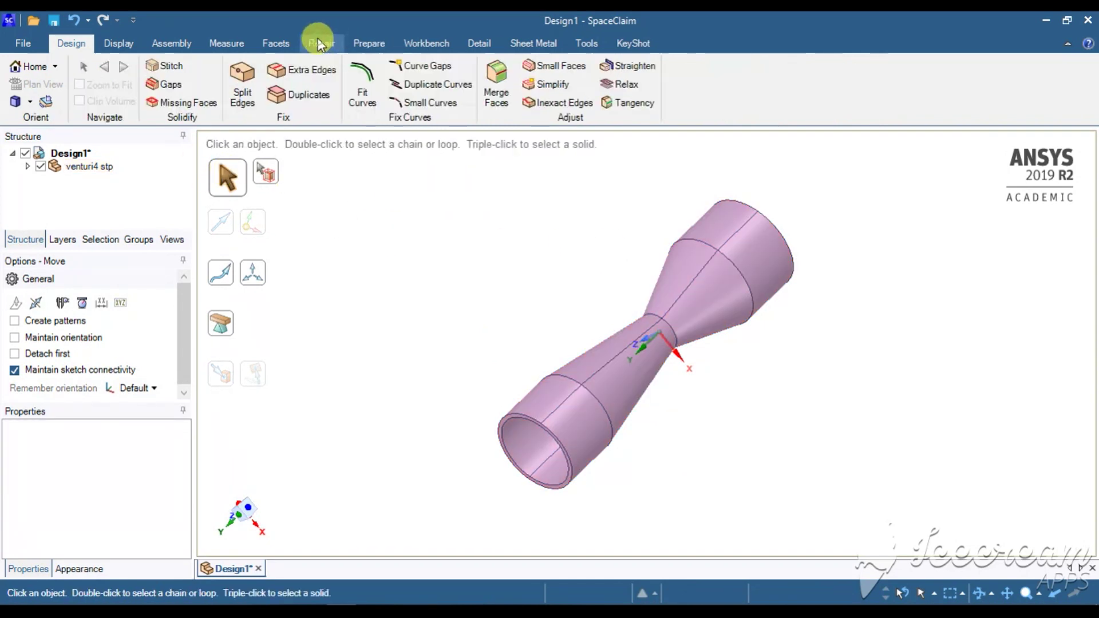
click(304, 66)
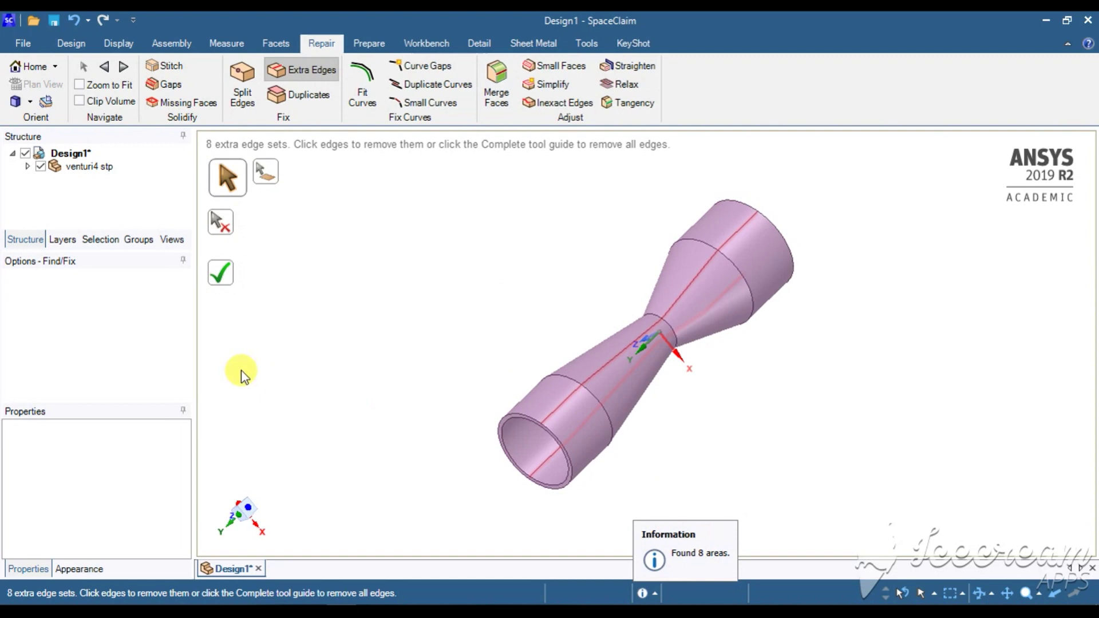
click(226, 279)
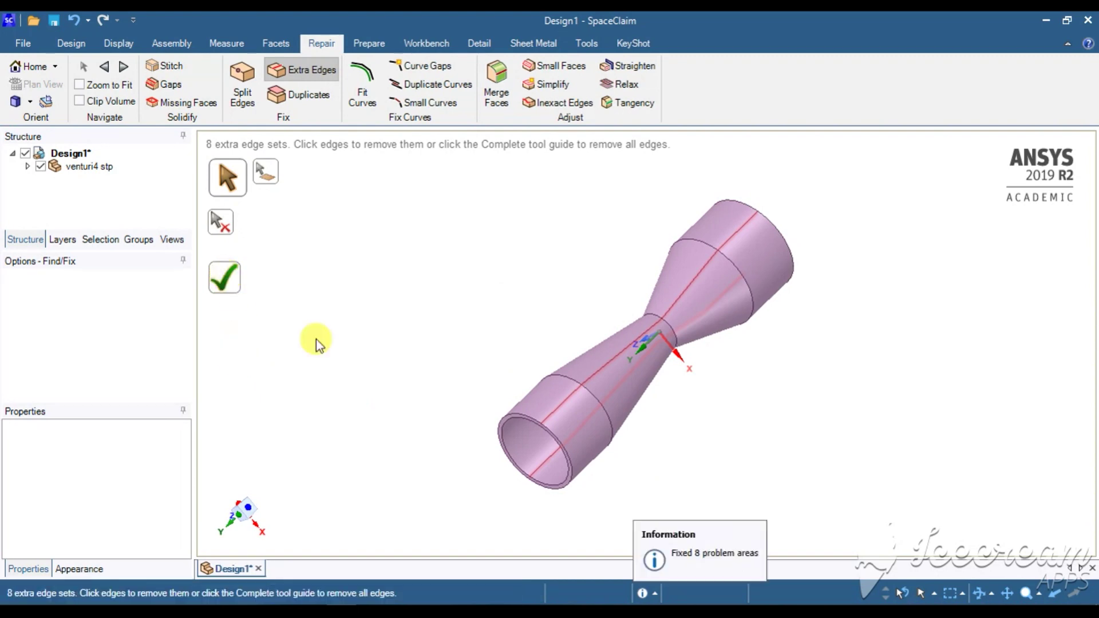
middle_drag(670, 458, 645, 368)
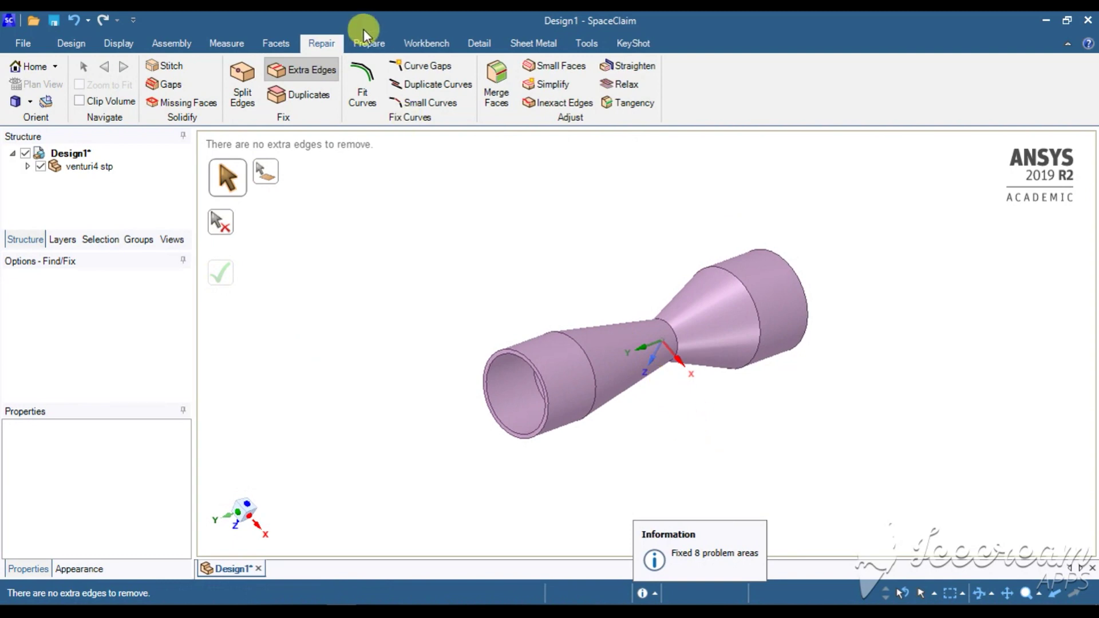
click(370, 43)
Step: Extract the fluid volume using the near and far pipe-end edge loops
click(89, 100)
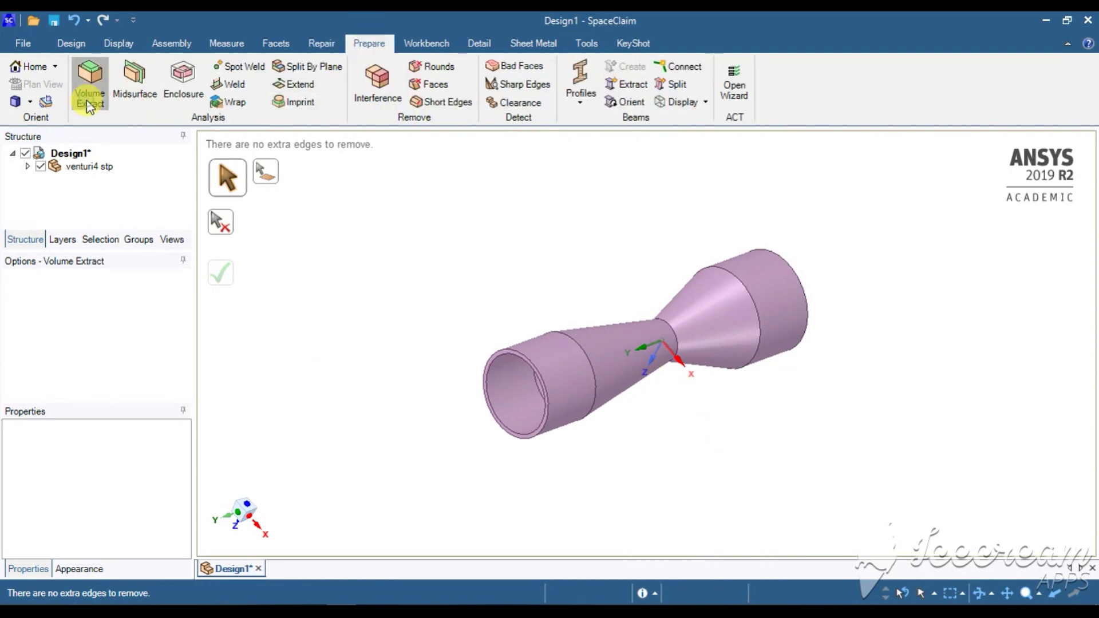
click(265, 172)
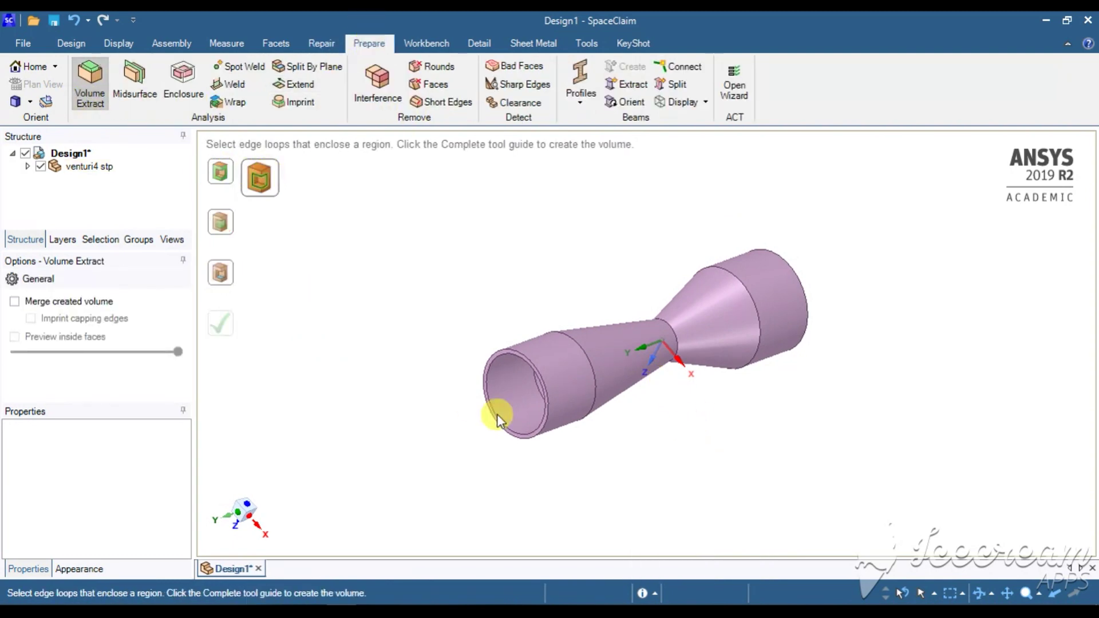
click(498, 365)
click(498, 361)
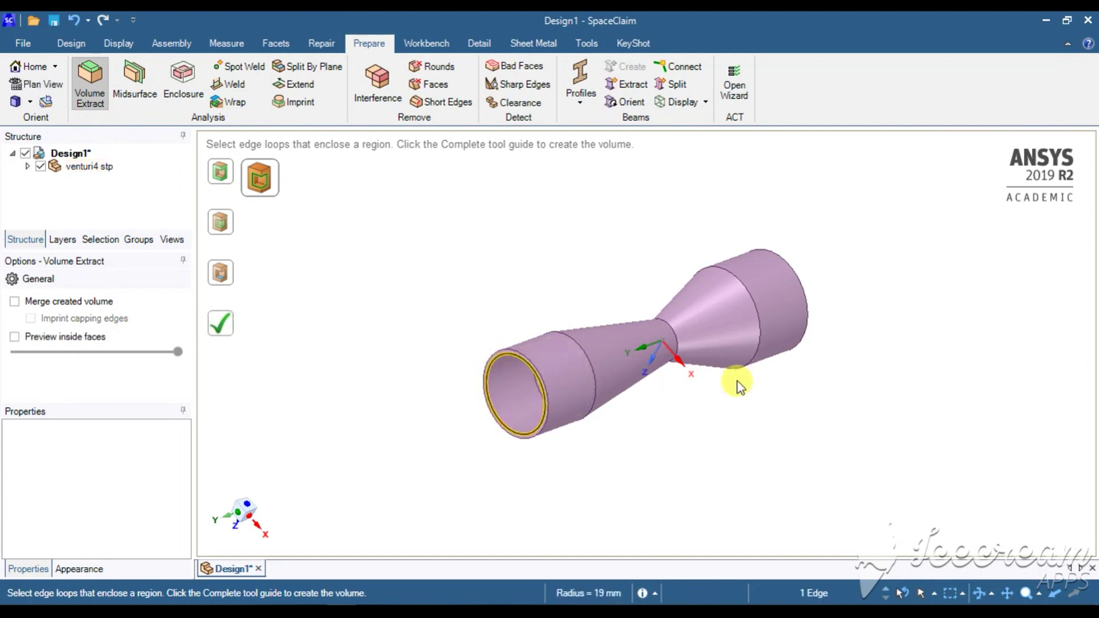
middle_drag(736, 385, 580, 440)
click(768, 265)
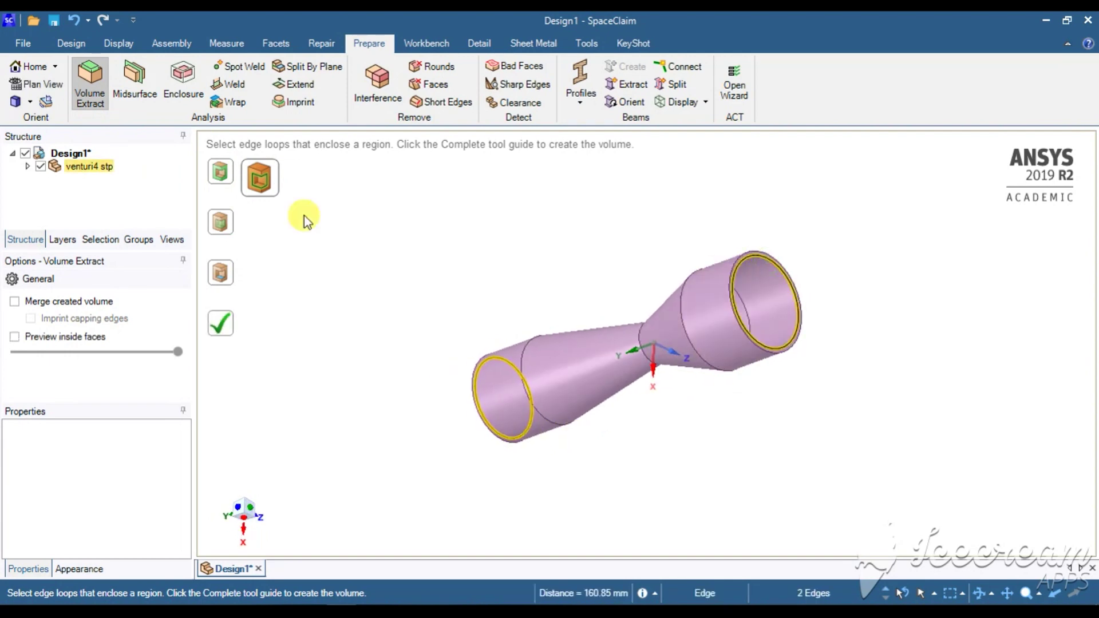
click(217, 328)
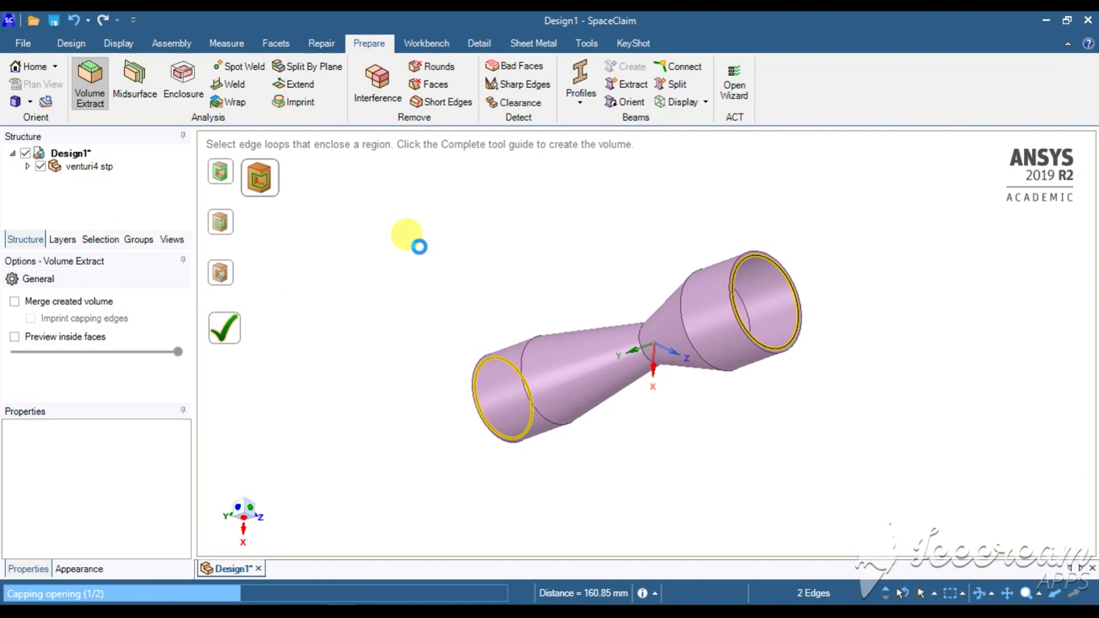
middle_drag(386, 326, 549, 277)
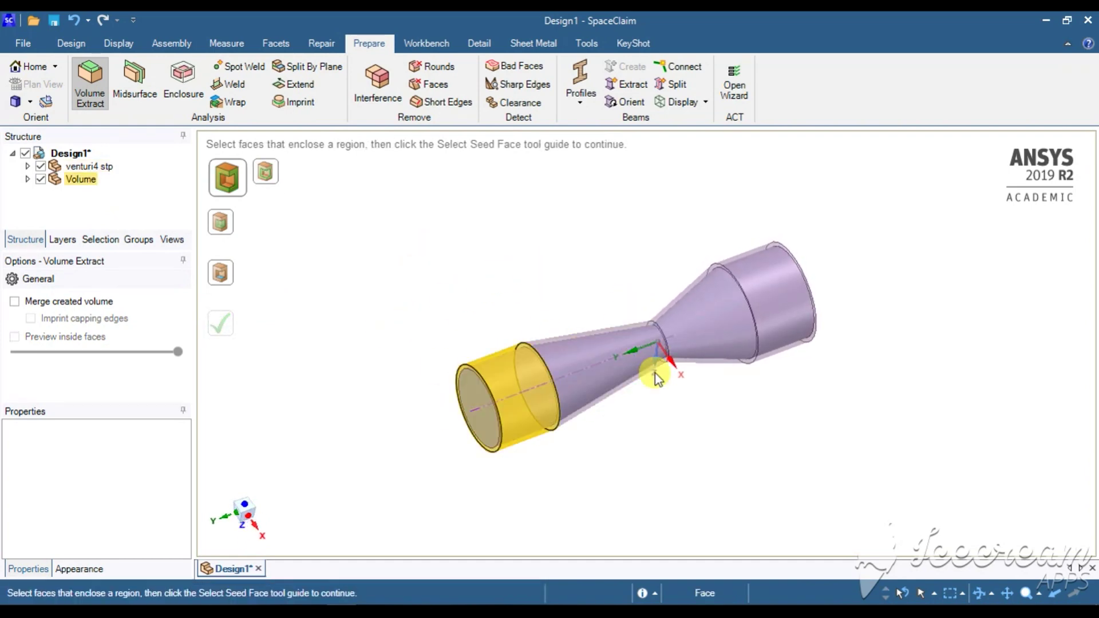
Step: Suppress the venturi4 stp component for physics and hide it
right_click(70, 165)
click(119, 175)
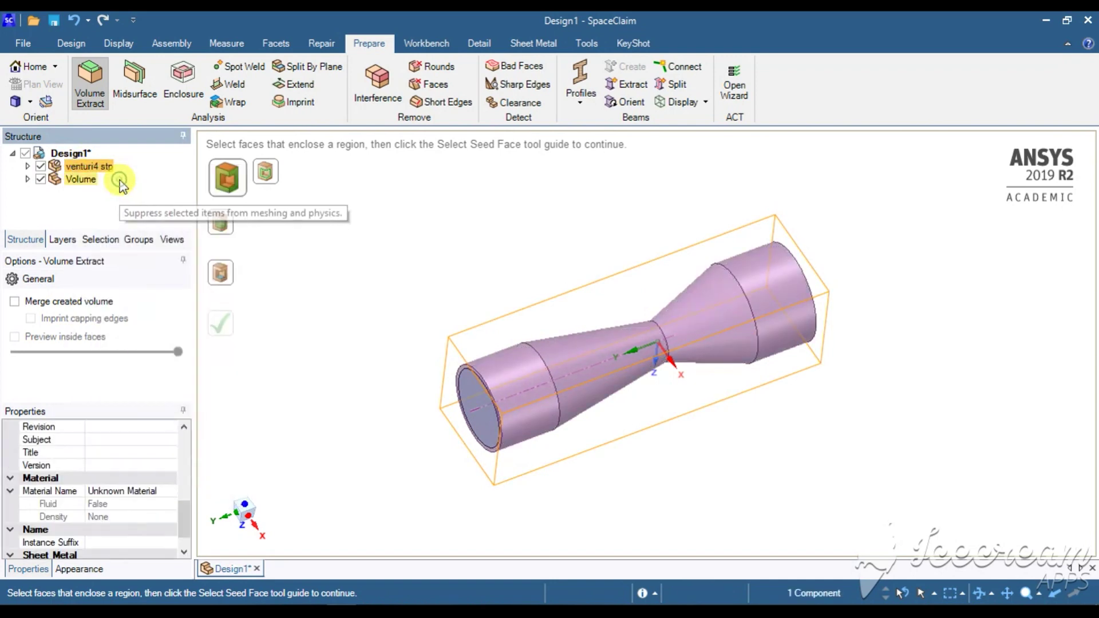
click(695, 308)
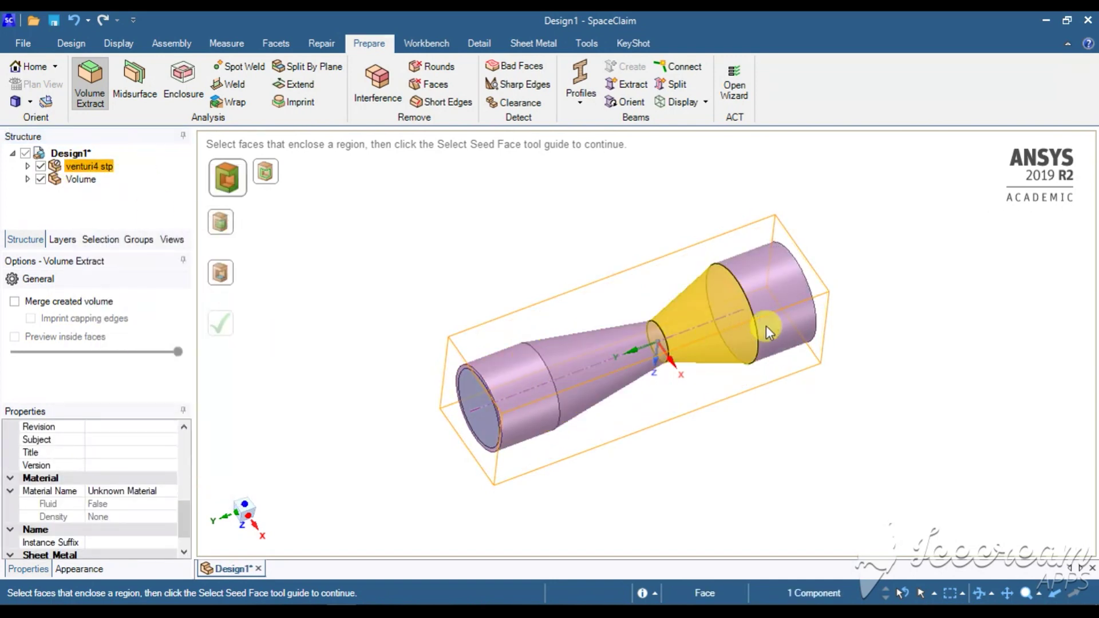
click(40, 166)
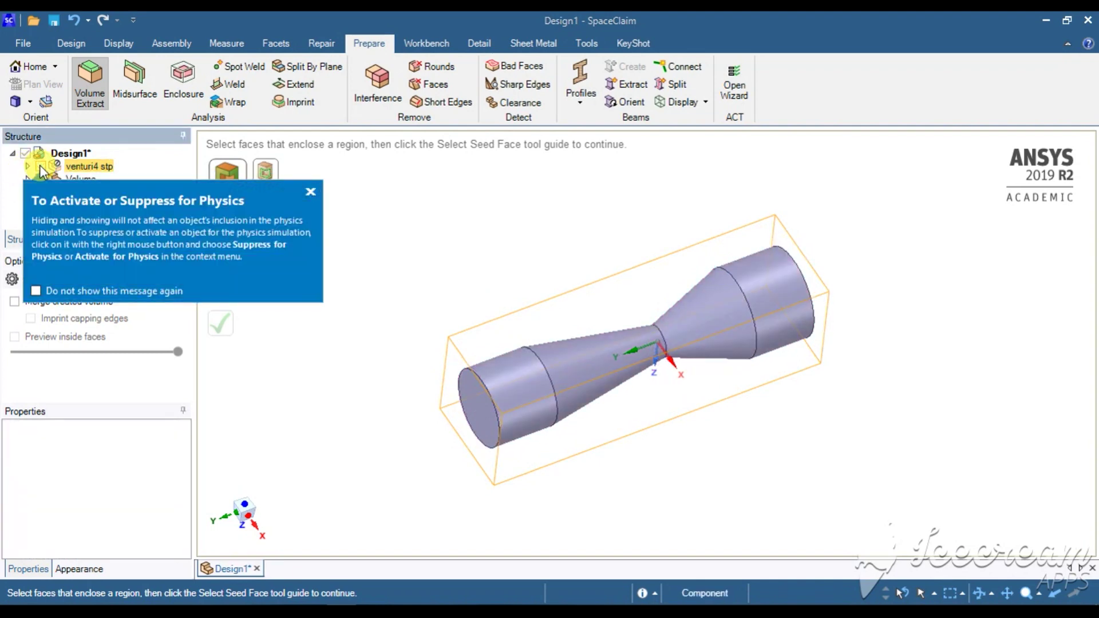
click(311, 193)
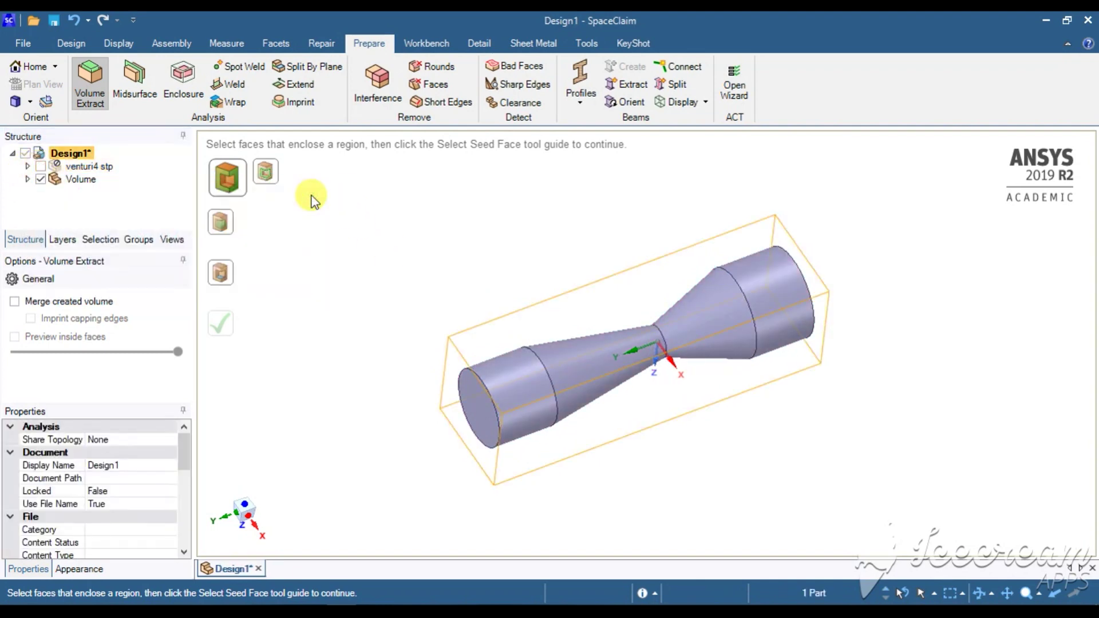
click(96, 167)
Step: Inspect the extracted Volume, then quit SpaceClaim without saving changes
middle_drag(859, 312, 726, 314)
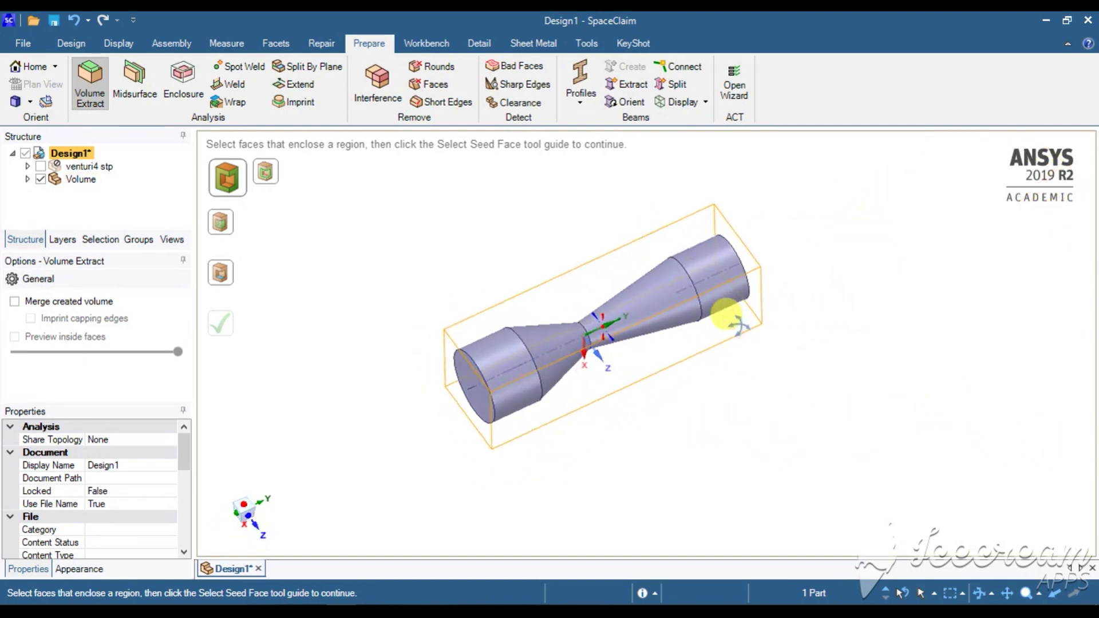
click(605, 322)
scroll(605, 322, up, 3)
middle_drag(604, 322, 589, 292)
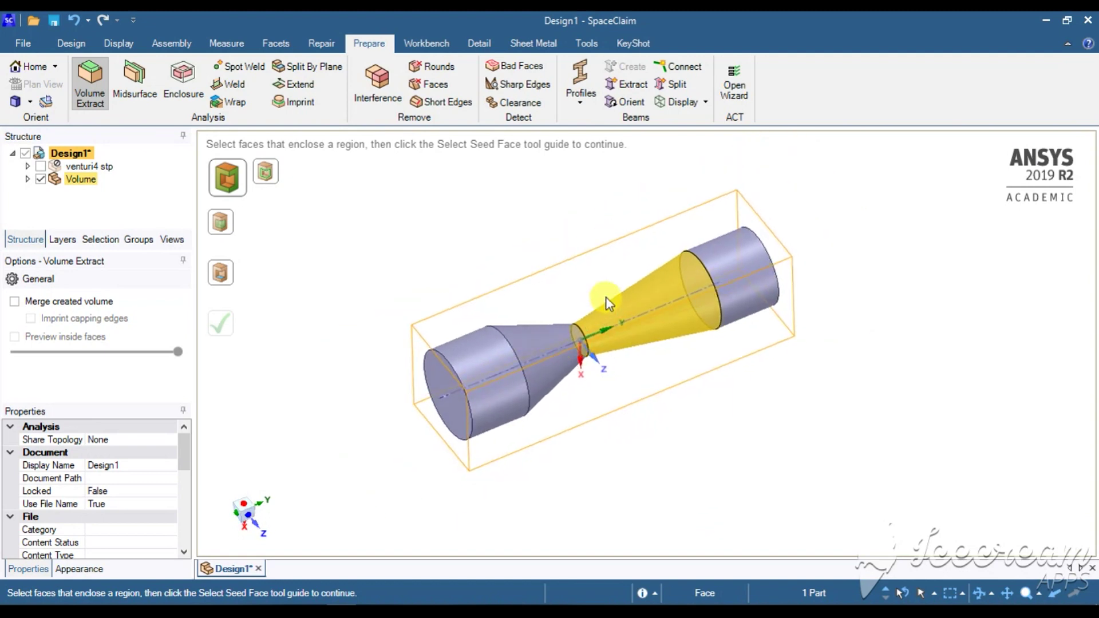
click(715, 284)
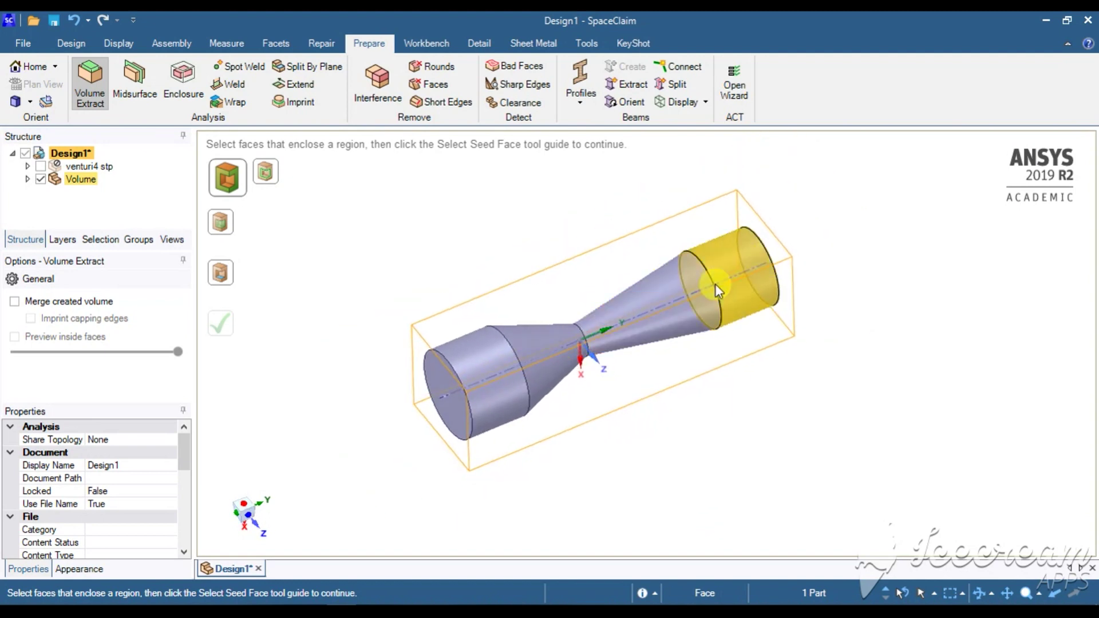
click(1087, 20)
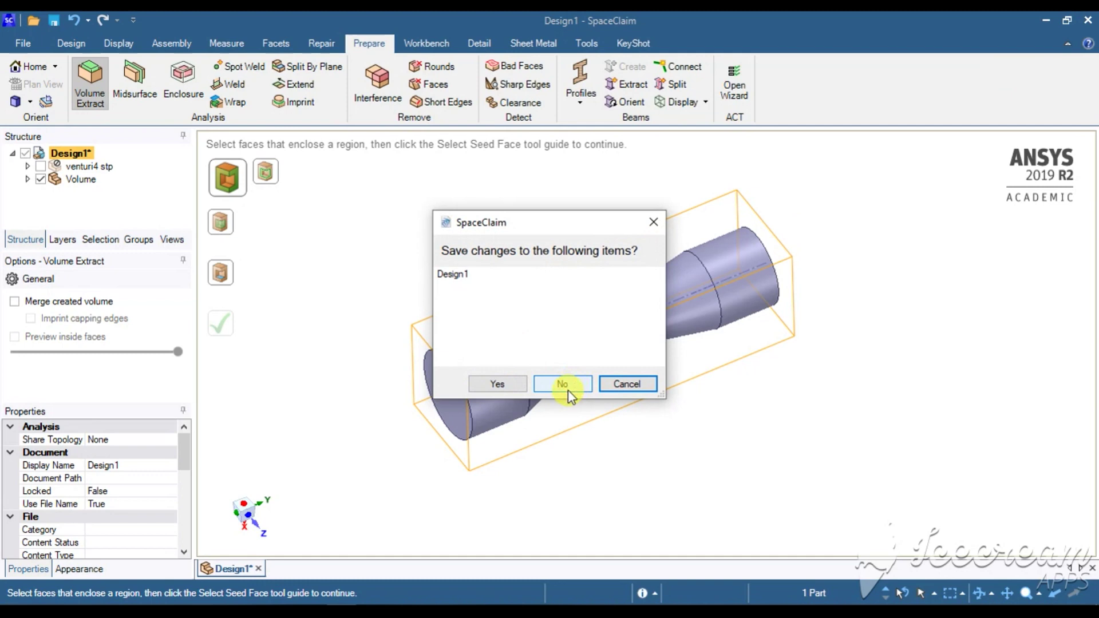
click(558, 385)
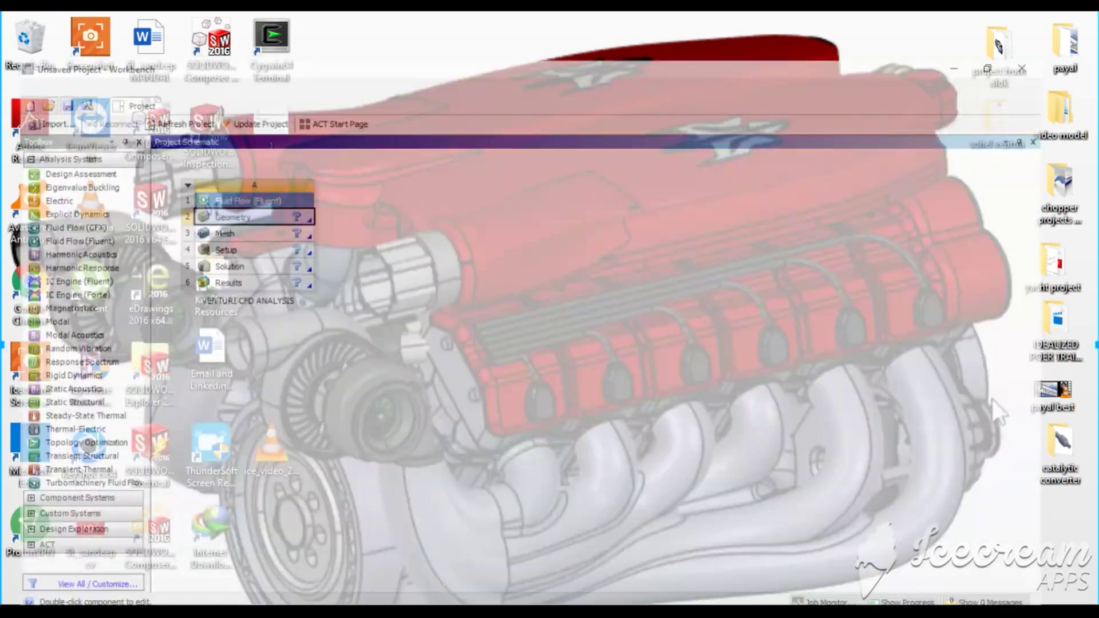
Step: Import the venturi geometry file into the Geometry cell and edit the Mesh cell
click(292, 204)
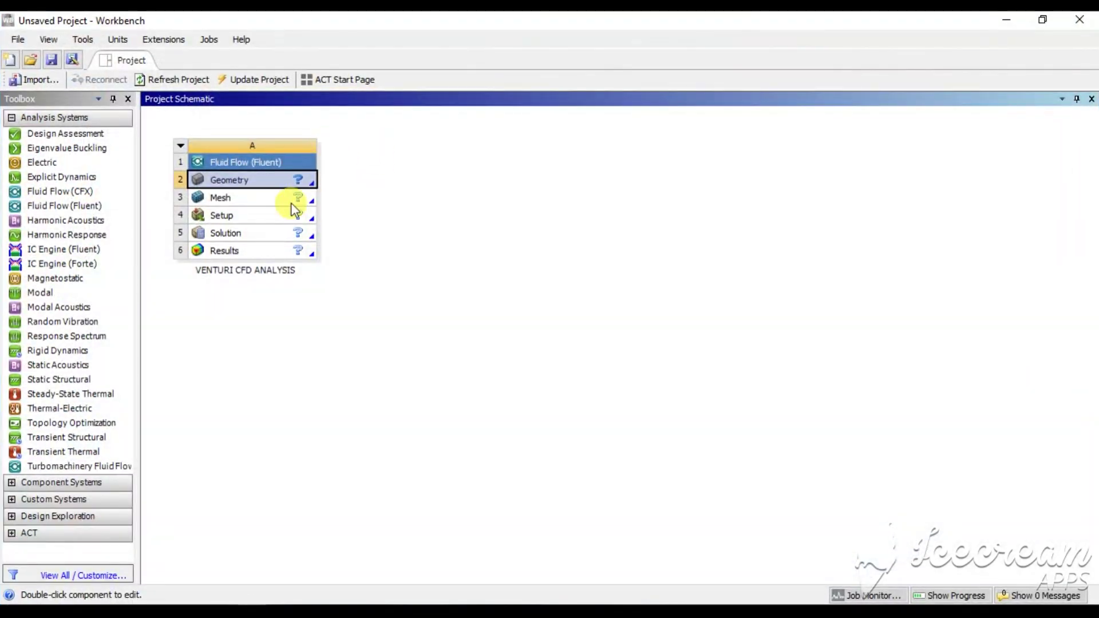
right_click(298, 181)
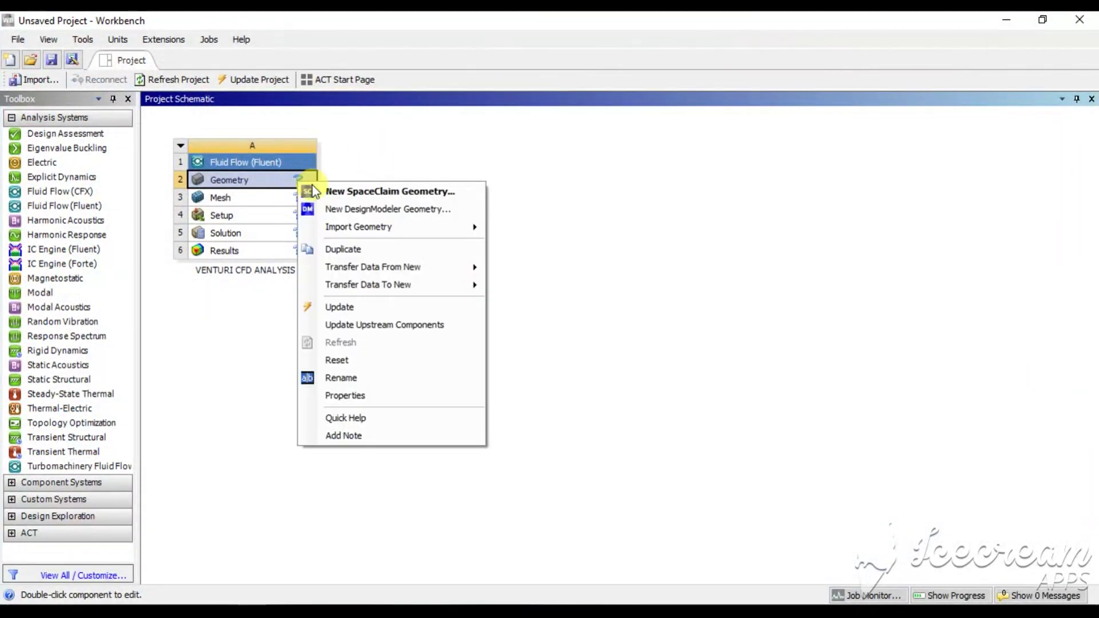
mouse_move(378, 227)
click(544, 228)
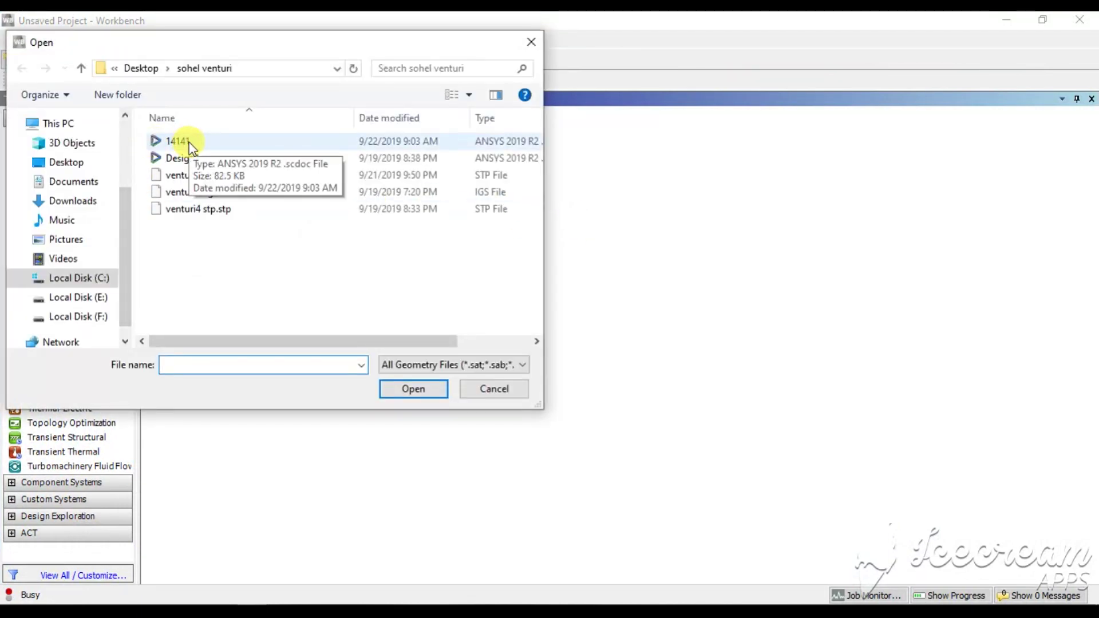
double_click(189, 142)
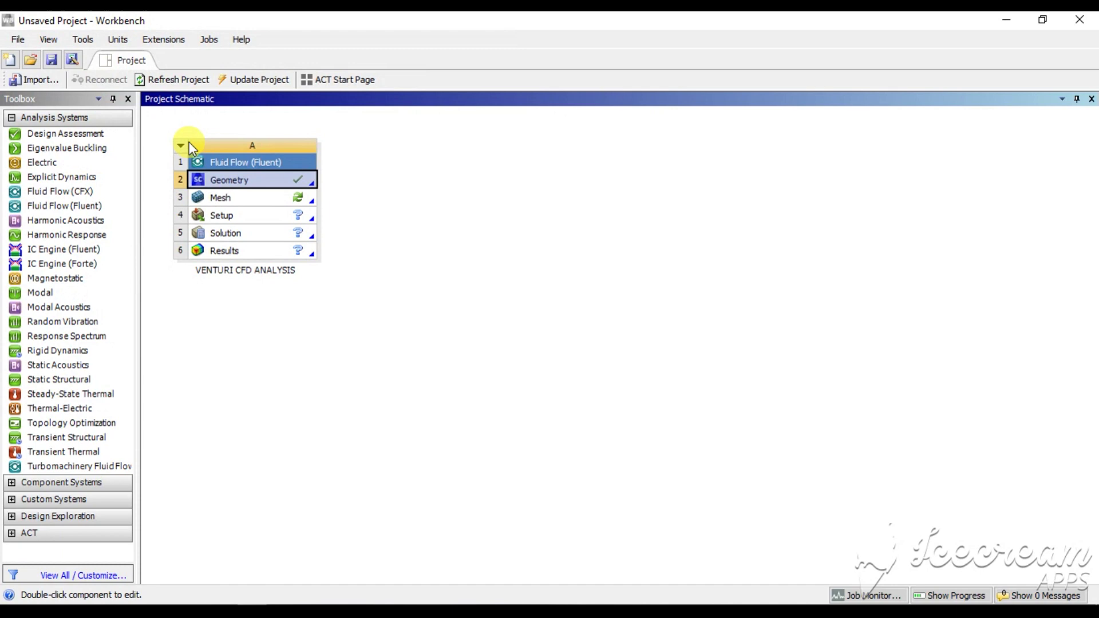
double_click(300, 197)
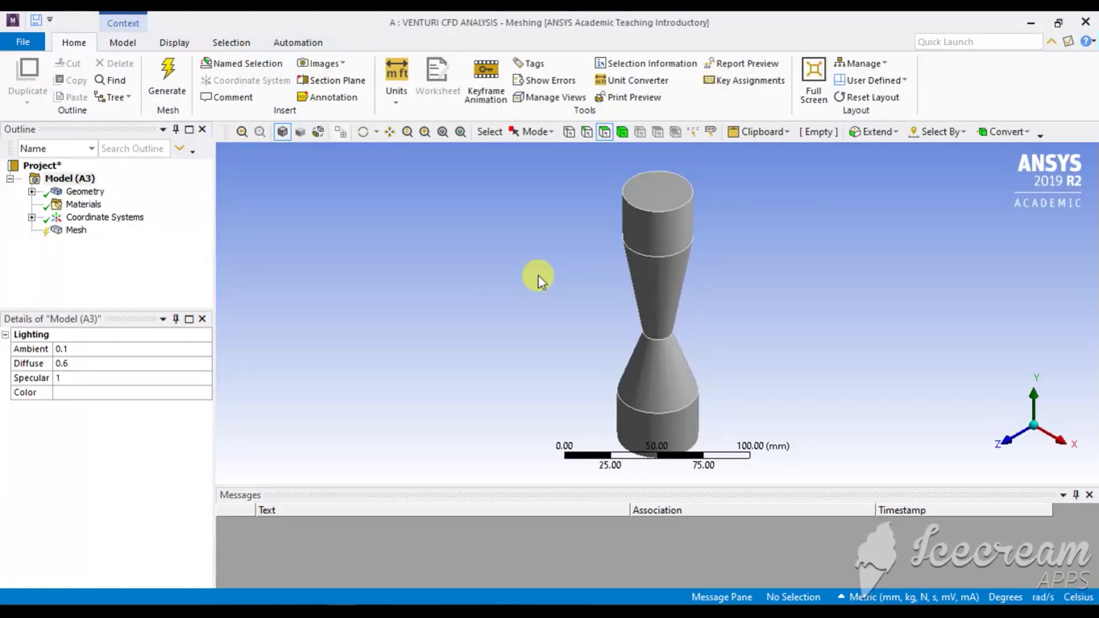
Step: Add a Tetrahedrons meshing method scoped to the venturi body
middle_drag(562, 290, 687, 300)
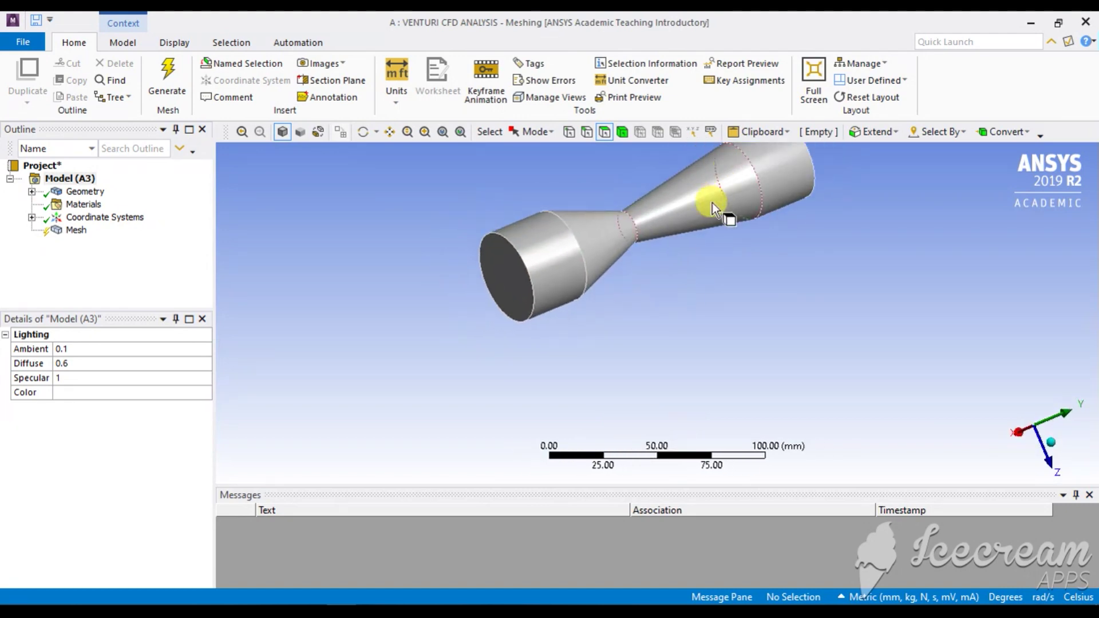
middle_drag(712, 203, 699, 216)
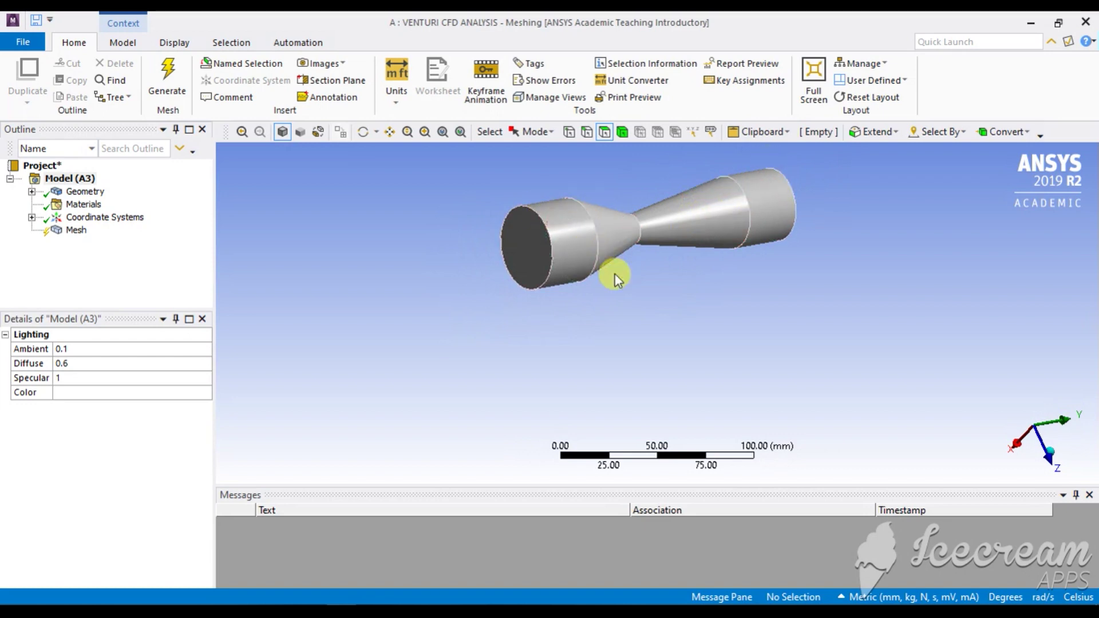
scroll(634, 225, down, 3)
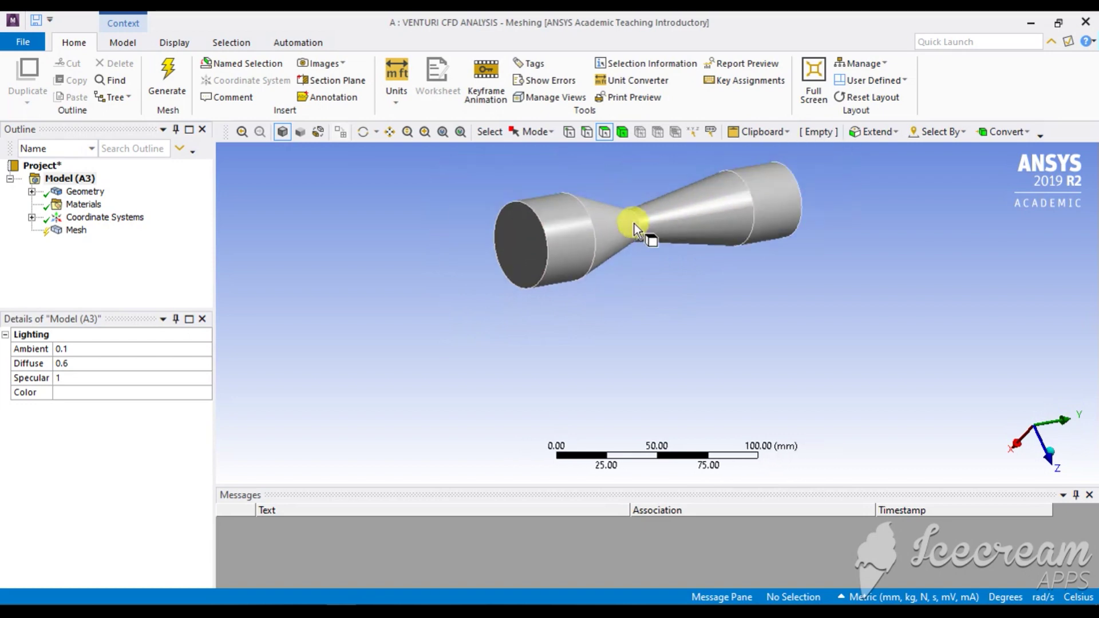
right_click(79, 230)
mouse_move(148, 245)
click(277, 242)
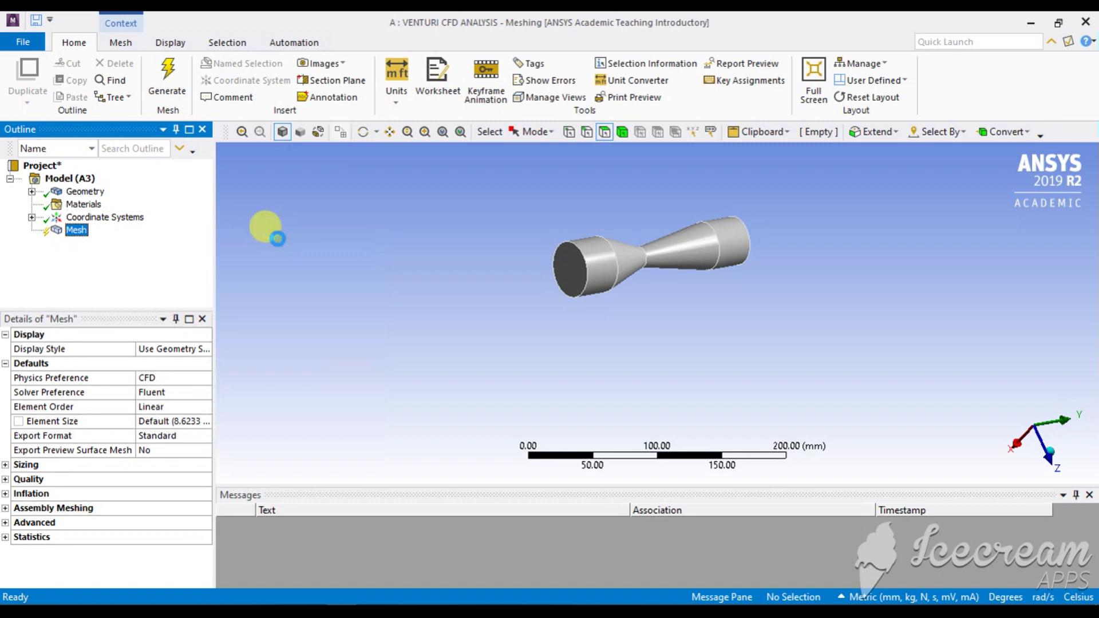
click(616, 249)
click(118, 363)
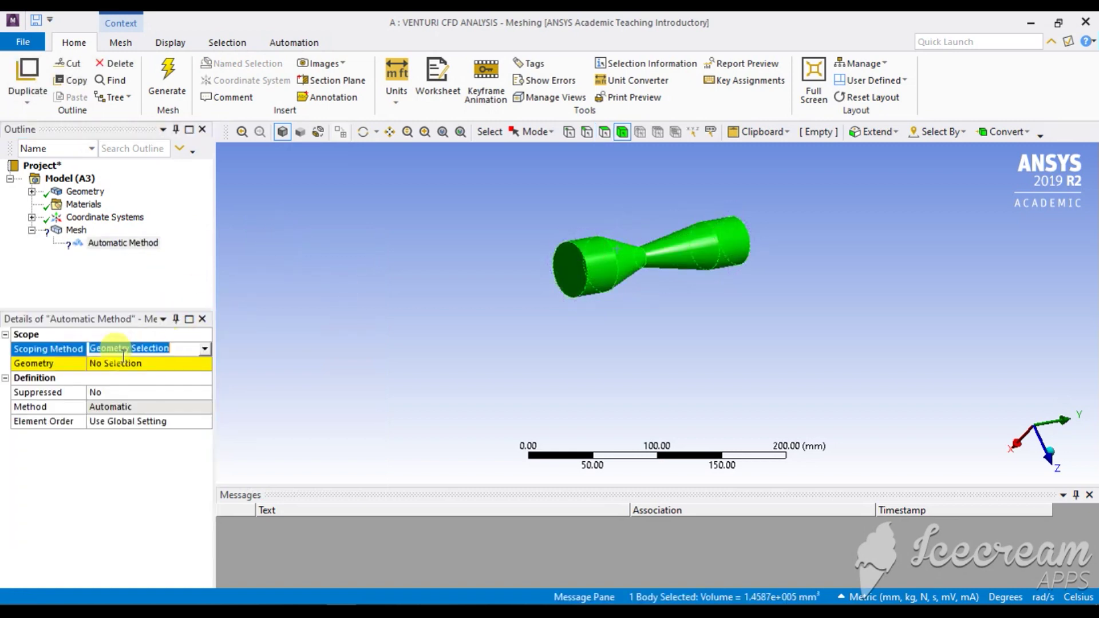
click(117, 363)
click(182, 405)
click(182, 405)
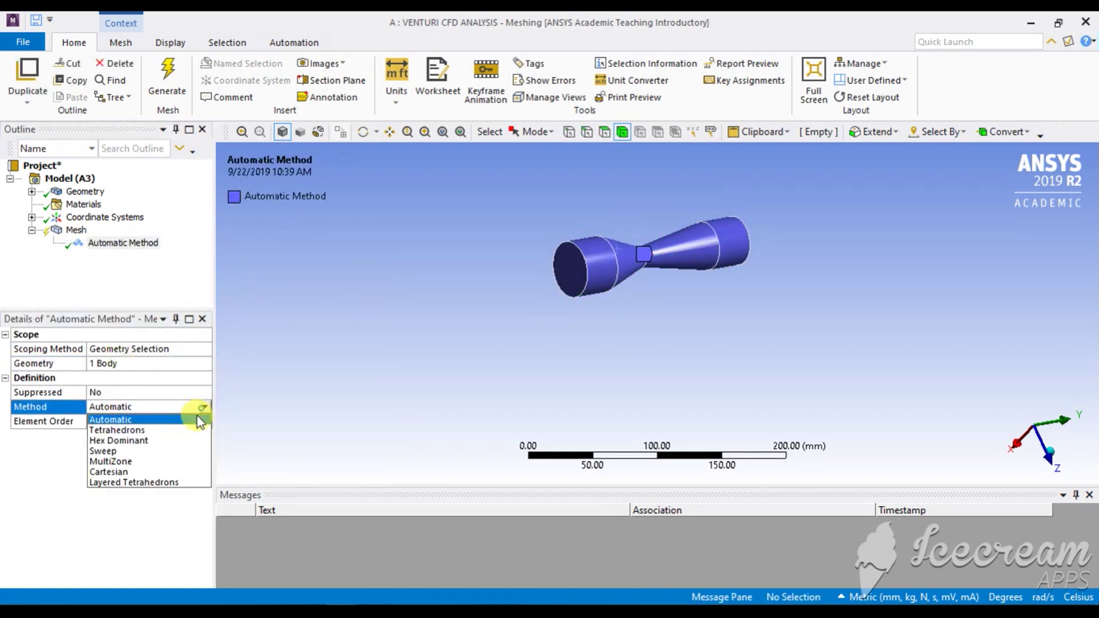
click(143, 420)
Step: Set the global mesh element size to 3.0 mm
click(76, 231)
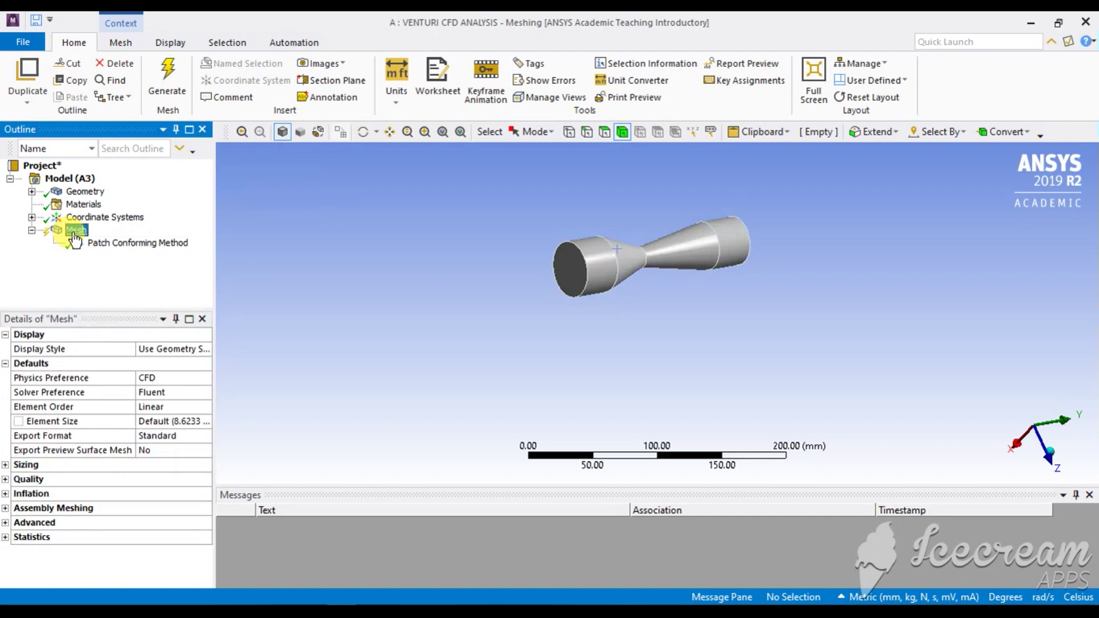
click(173, 421)
text(1)
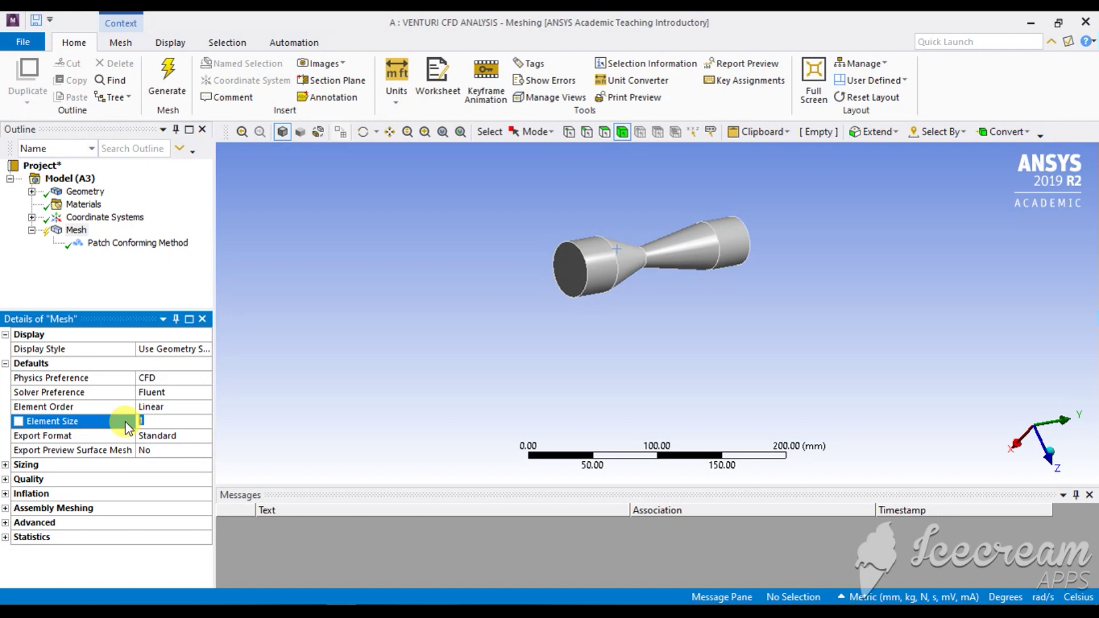
scroll(678, 268, down, 1)
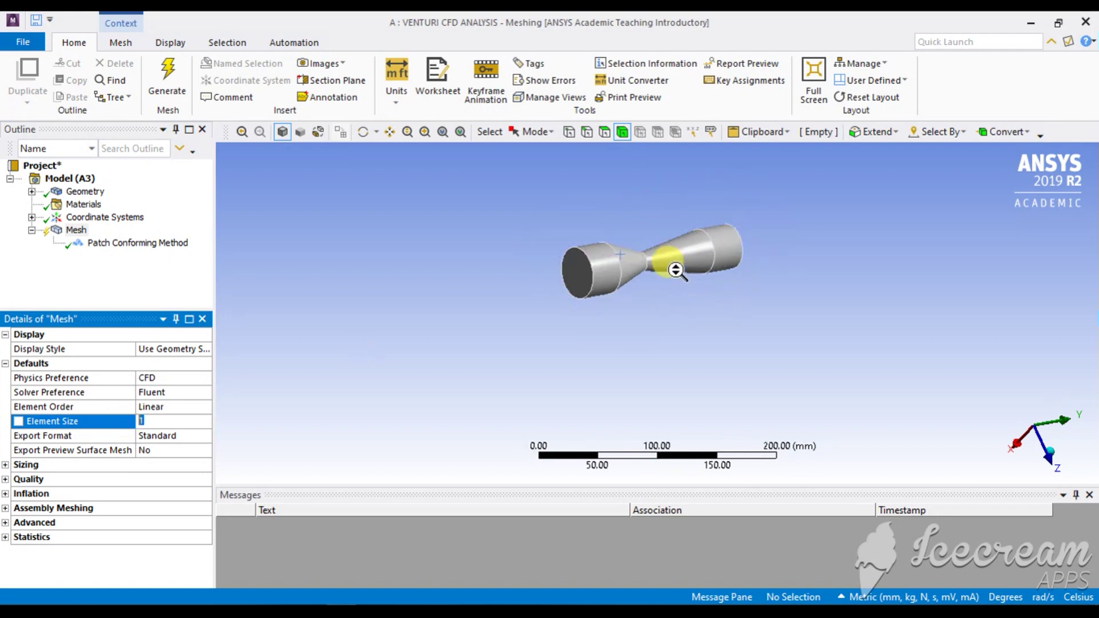
drag(676, 270, 676, 270)
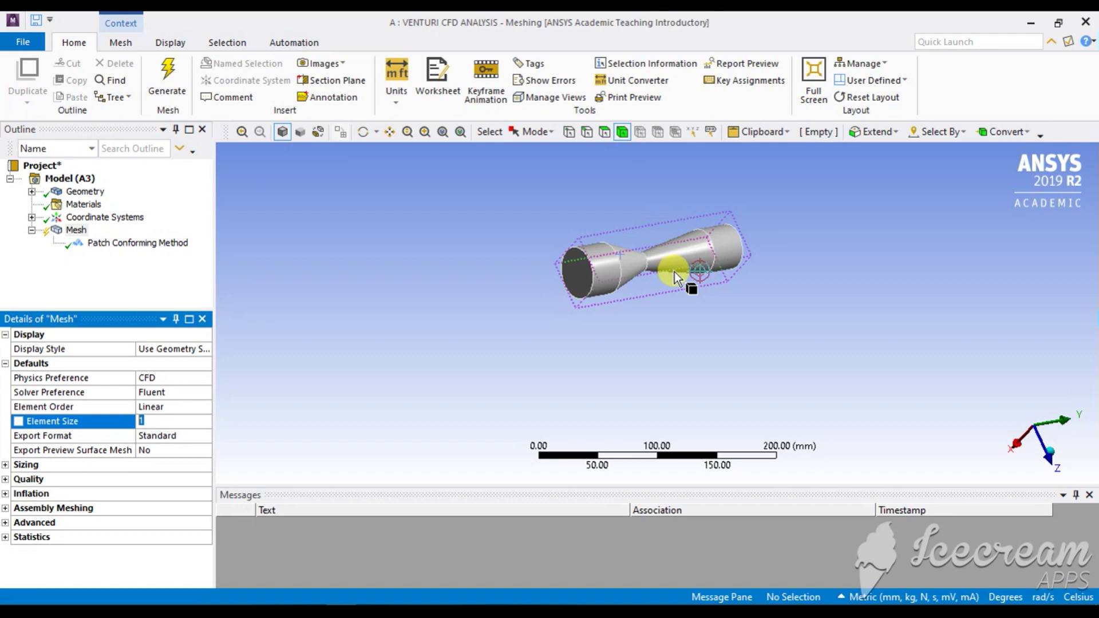
mouse_move(678, 272)
ctrl+middle_down()
mouse_move(657, 294)
mouse_move(651, 332)
mouse_move(654, 308)
ctrl+middle_up()
click(163, 422)
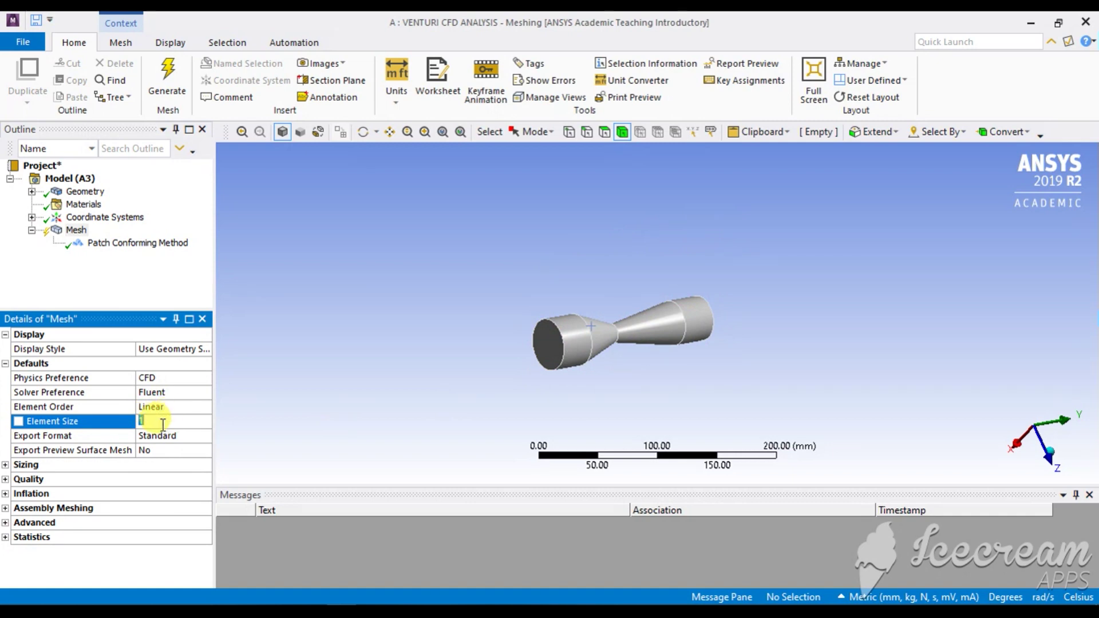
text(3)
key(Return)
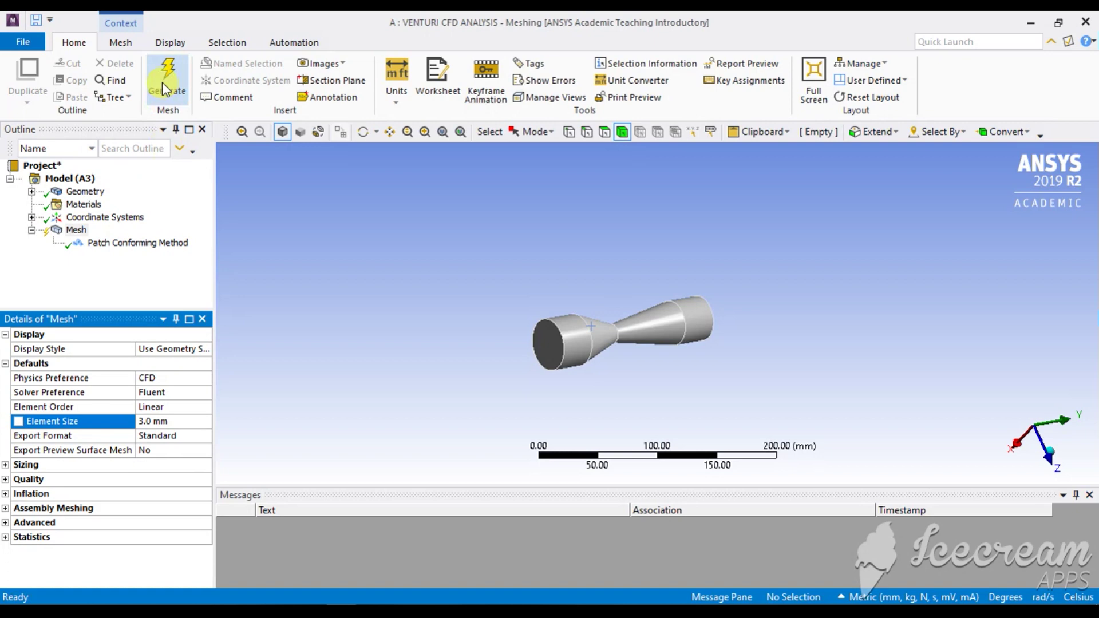
Step: Generate the tetrahedral mesh and orbit the venturi to inspect it
click(163, 85)
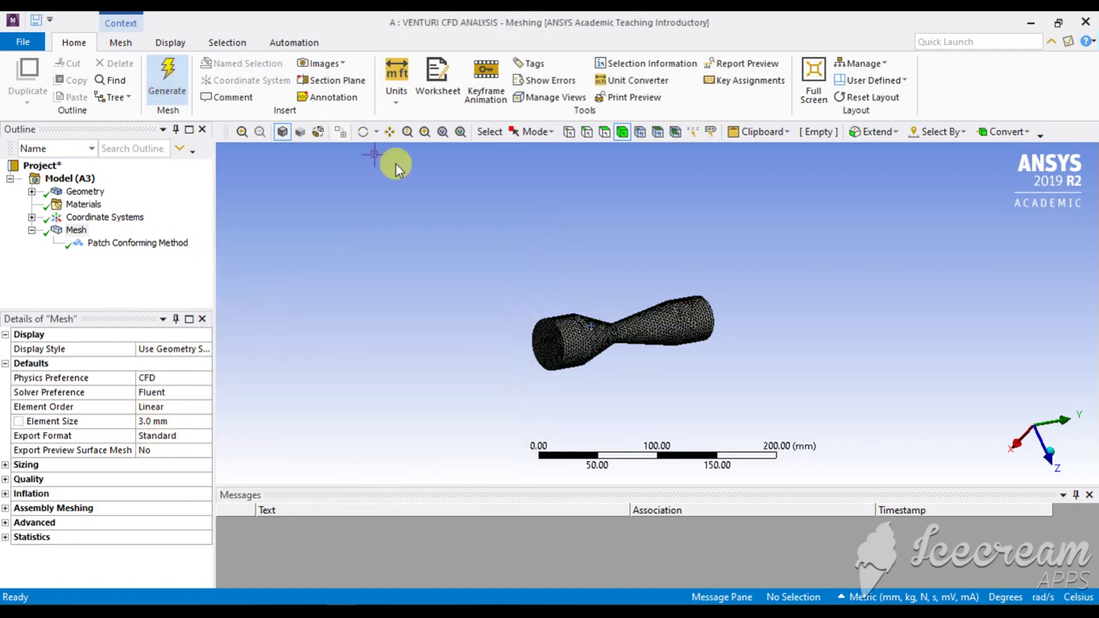
middle_drag(531, 289, 596, 309)
click(57, 242)
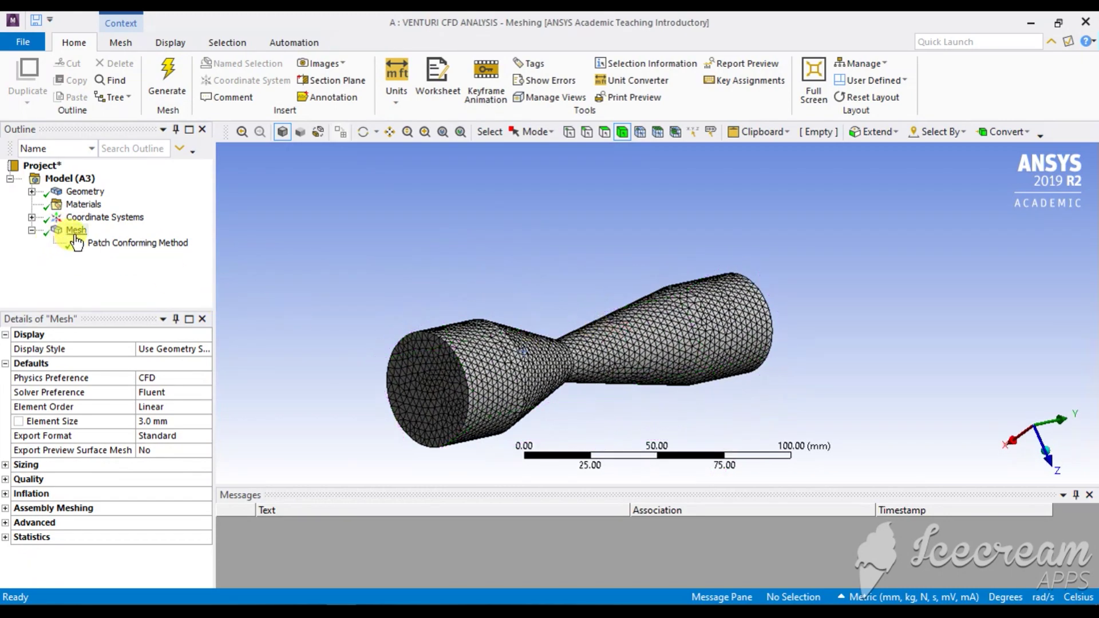
mouse_move(456, 345)
middle_down()
mouse_move(392, 363)
mouse_move(471, 389)
mouse_move(471, 373)
mouse_move(452, 366)
middle_up()
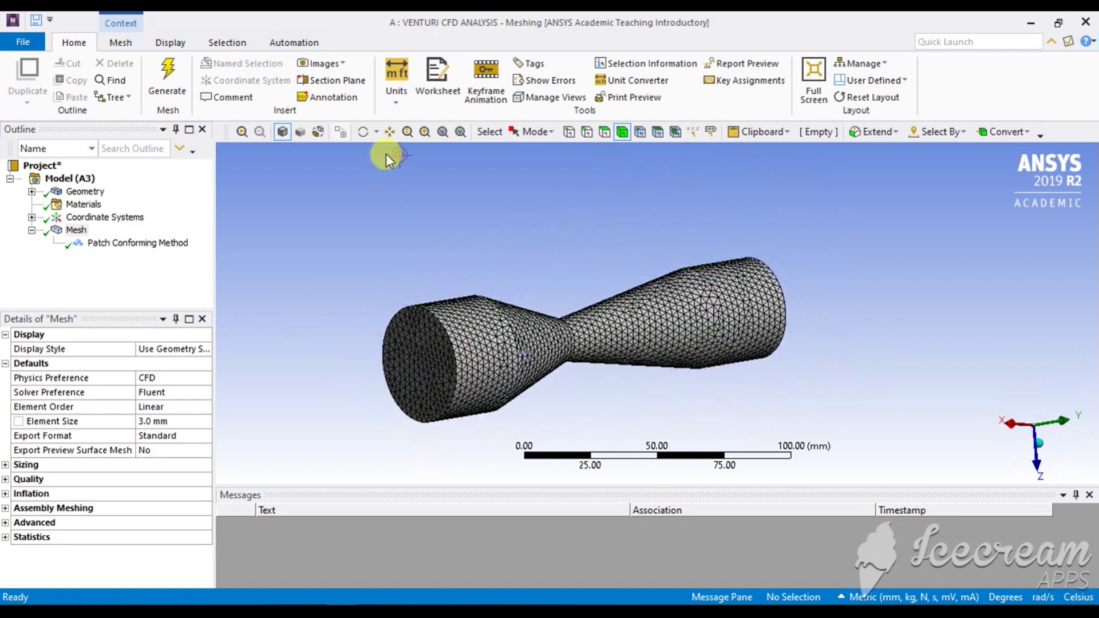
Step: Create a named selection INLET for the venturi's inlet face
click(605, 132)
click(432, 362)
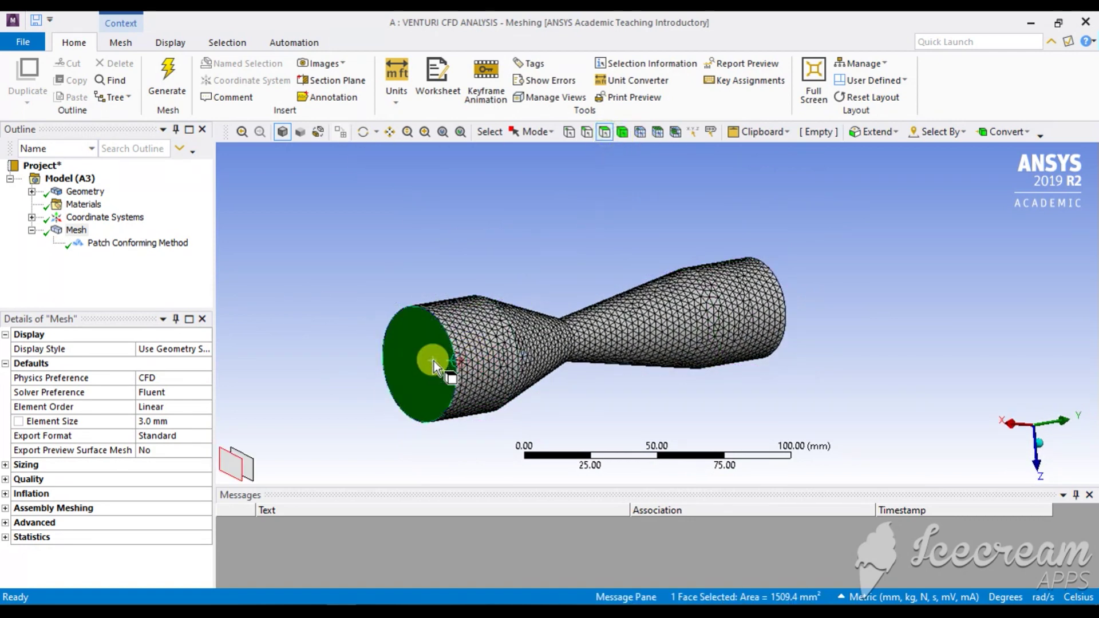
key(n)
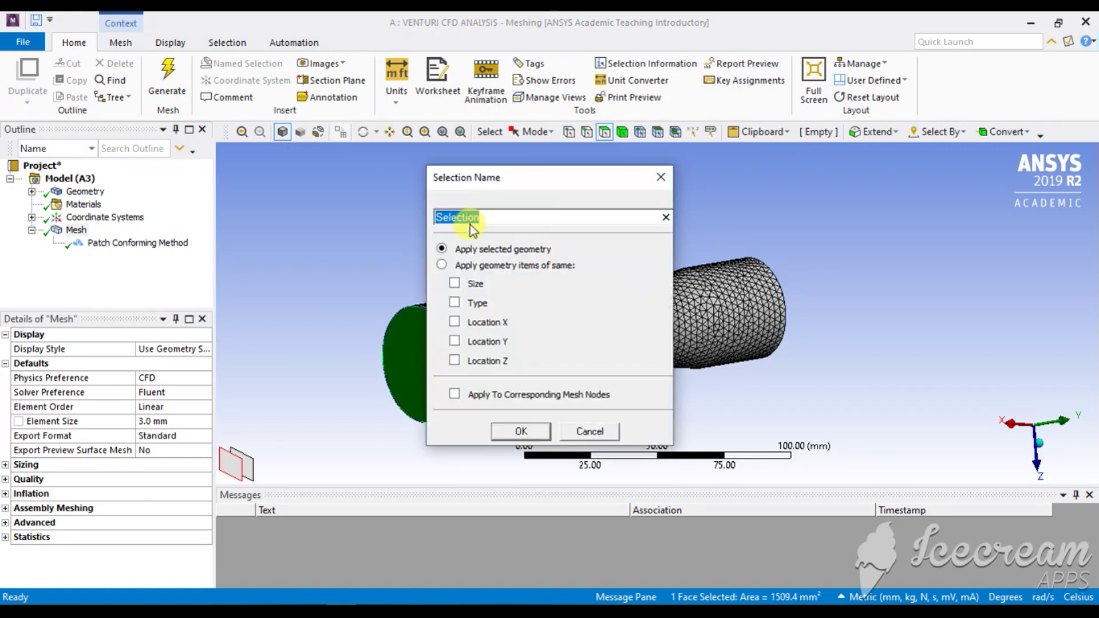
text(INLET)
key(Return)
Step: Create a named selection OUTLET for the outlet face
middle_drag(476, 220, 767, 284)
click(764, 283)
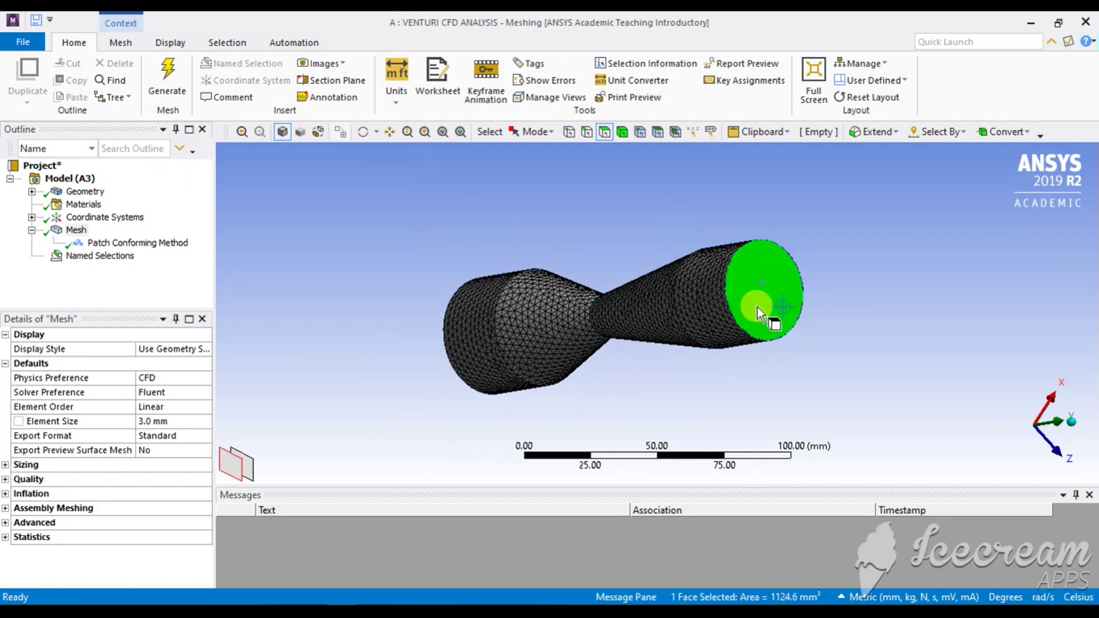
text(n)
text(O)
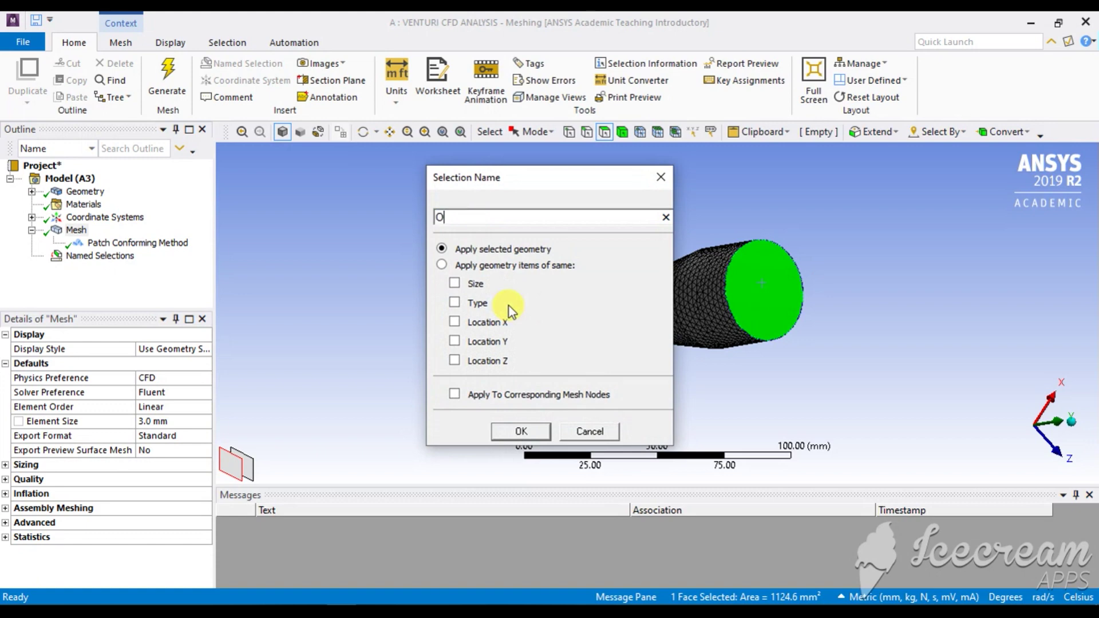
text(UTLET)
key(Return)
Step: Name the four side faces (both cylinders and both cones) WALL SYMMETRY
middle_drag(509, 305, 667, 363)
click(510, 320)
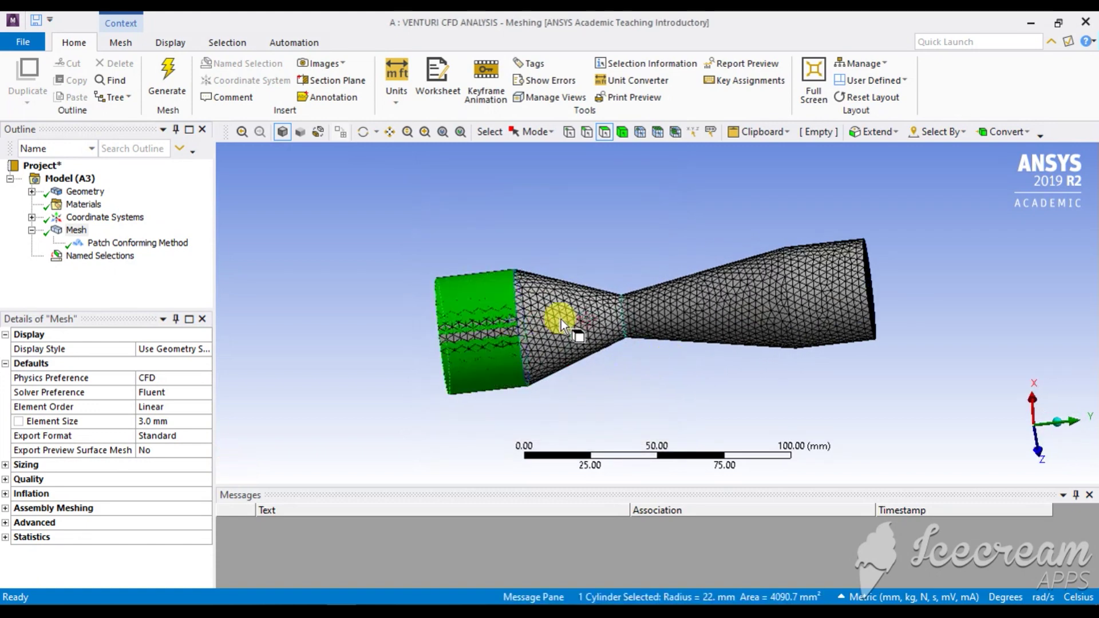
ctrl+click(561, 318)
ctrl+click(693, 321)
ctrl+click(796, 309)
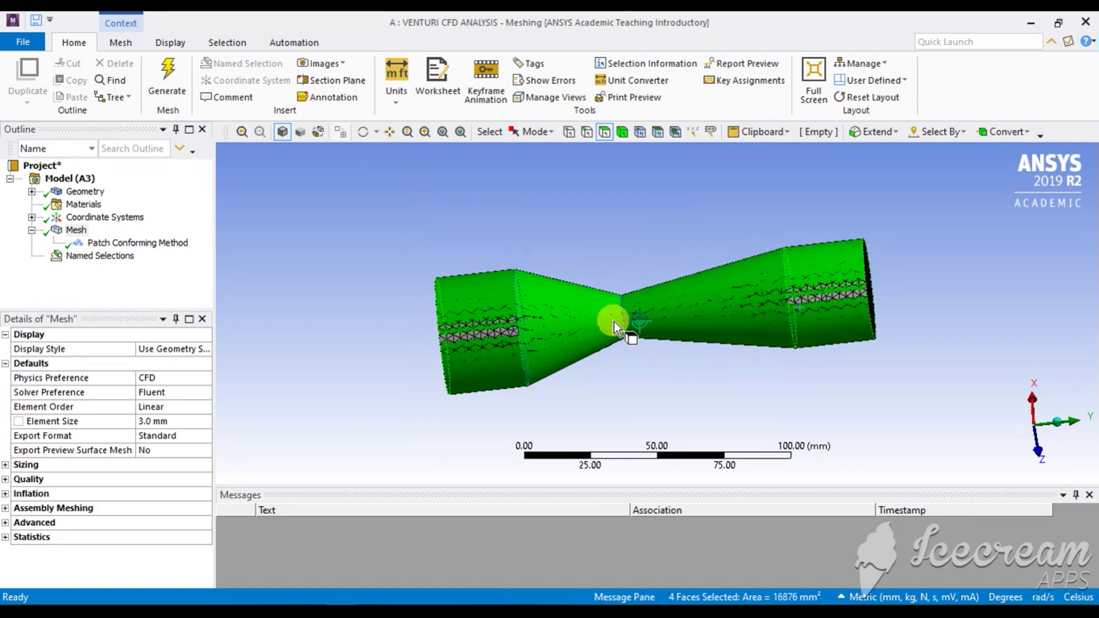
text(n)
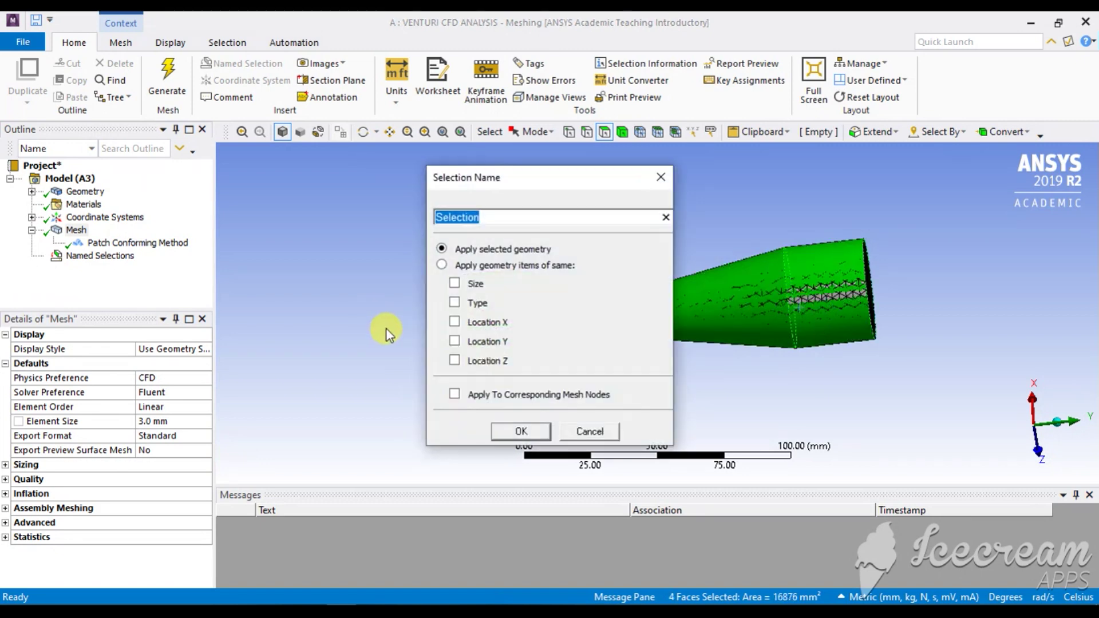
text(WALL )
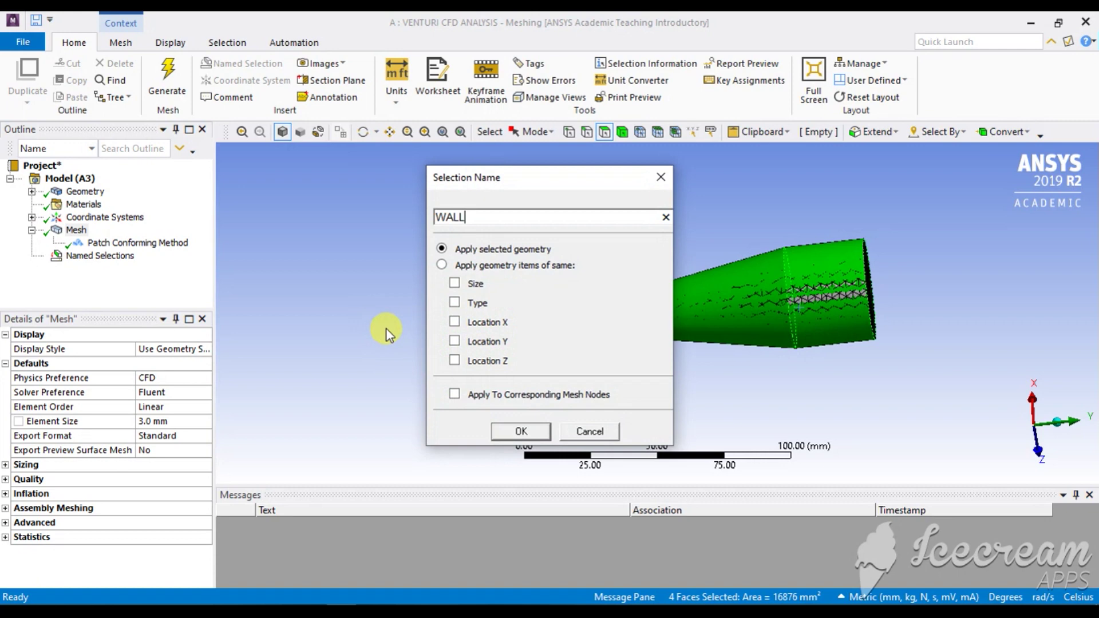
text(SYMMETRY)
key(Return)
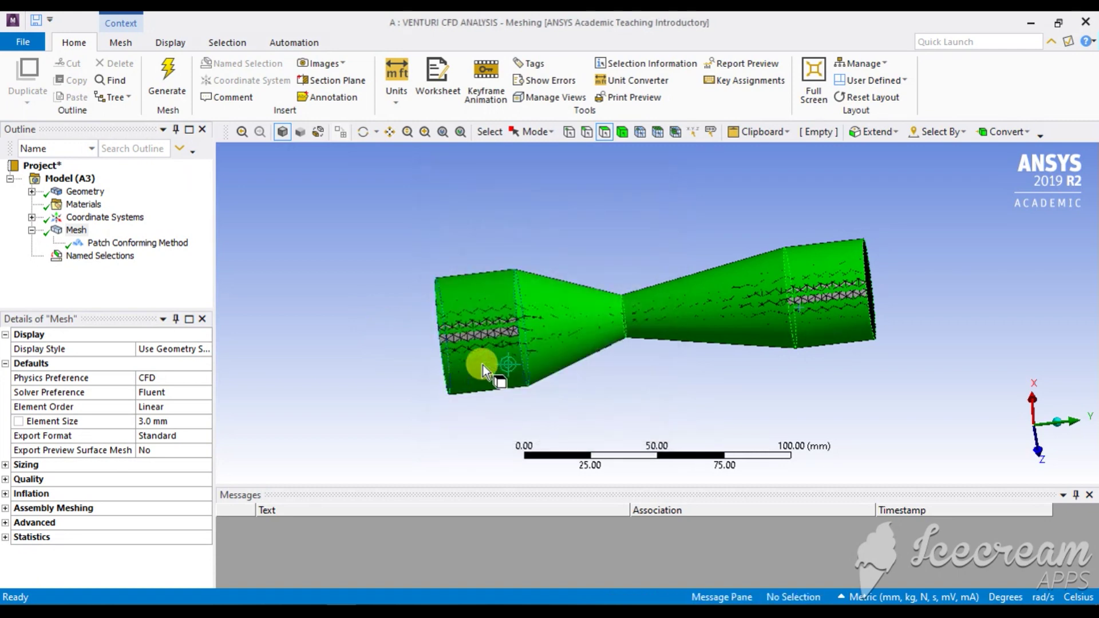
Step: Review the three named selections in the tree and close Meshing
middle_drag(482, 365, 601, 366)
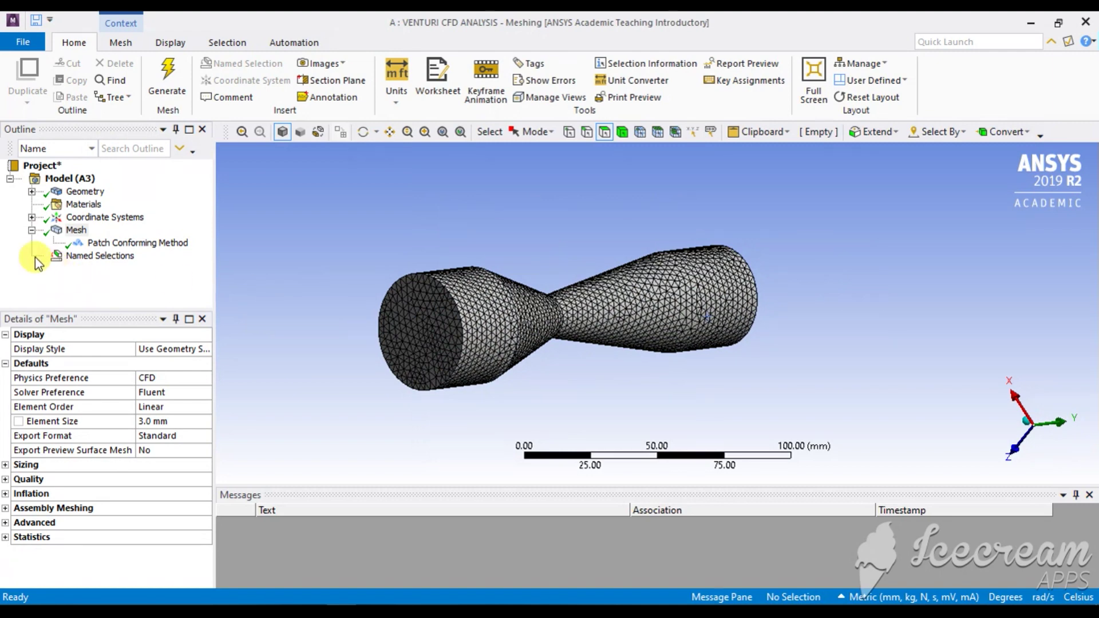
click(60, 261)
click(31, 256)
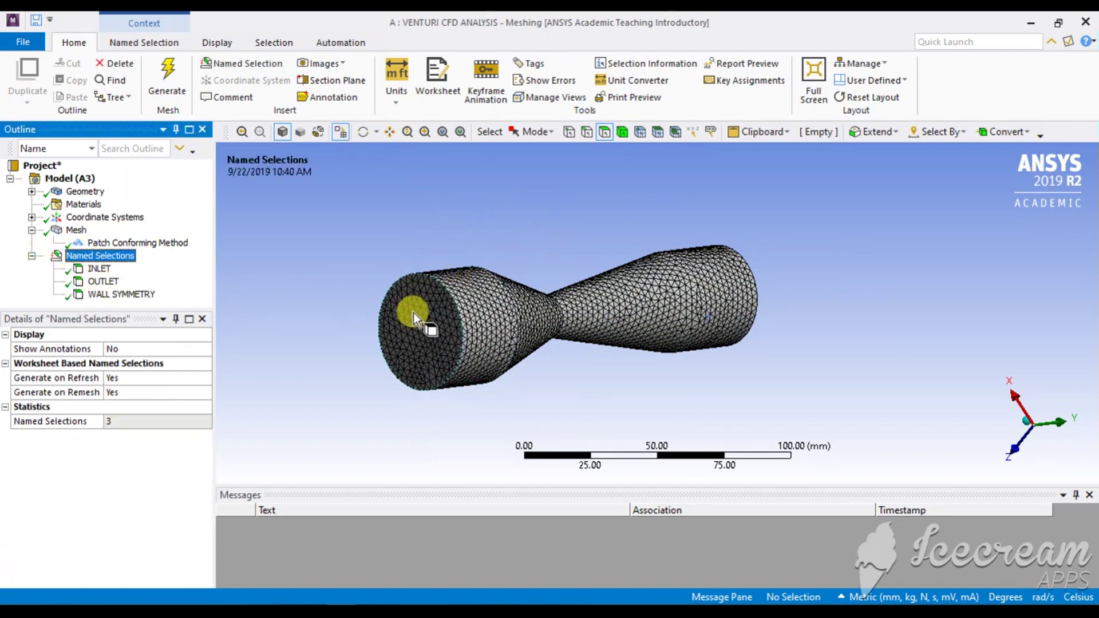
middle_drag(412, 314, 483, 277)
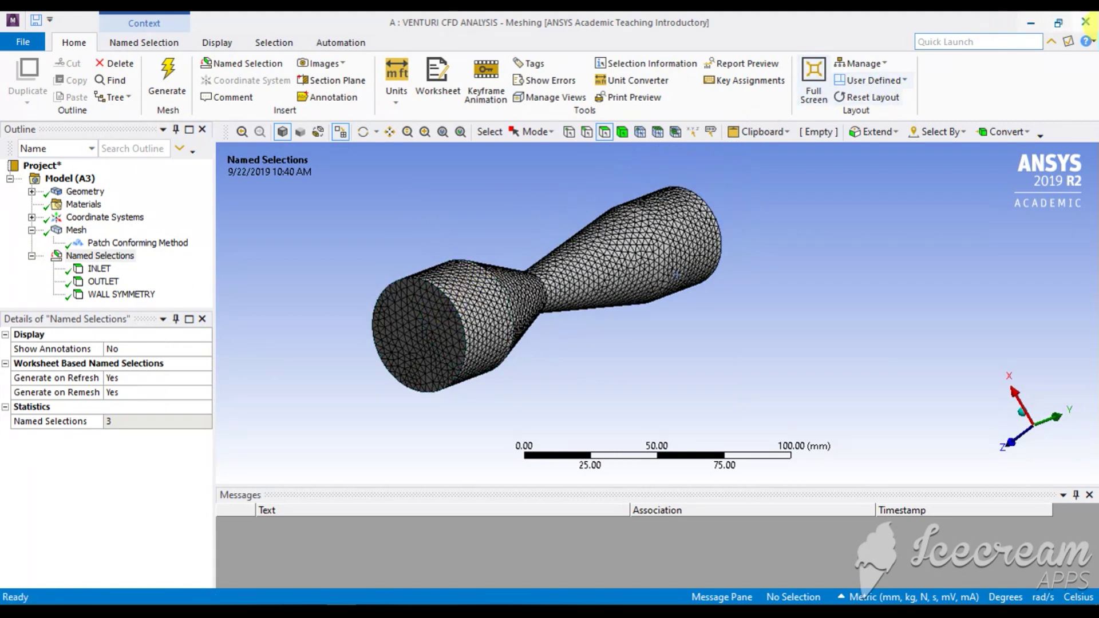
click(1087, 22)
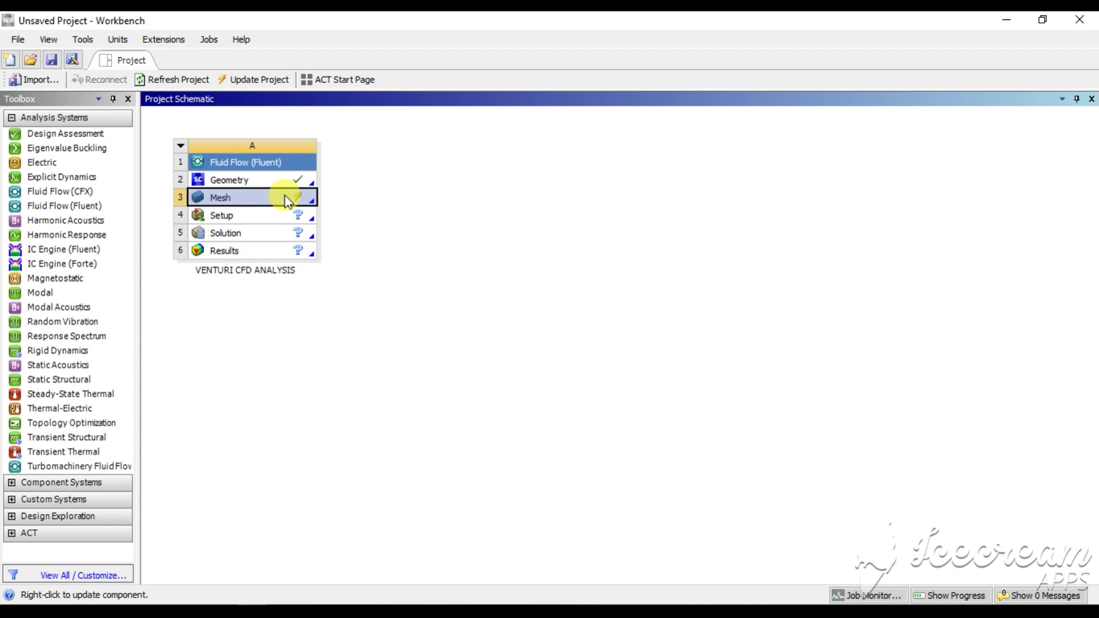
Step: Update the Mesh cell of the VENTURI CFD ANALYSIS system
right_click(287, 201)
click(365, 292)
Step: Launch Fluent from Setup with Double Precision and Serial processing
double_click(300, 216)
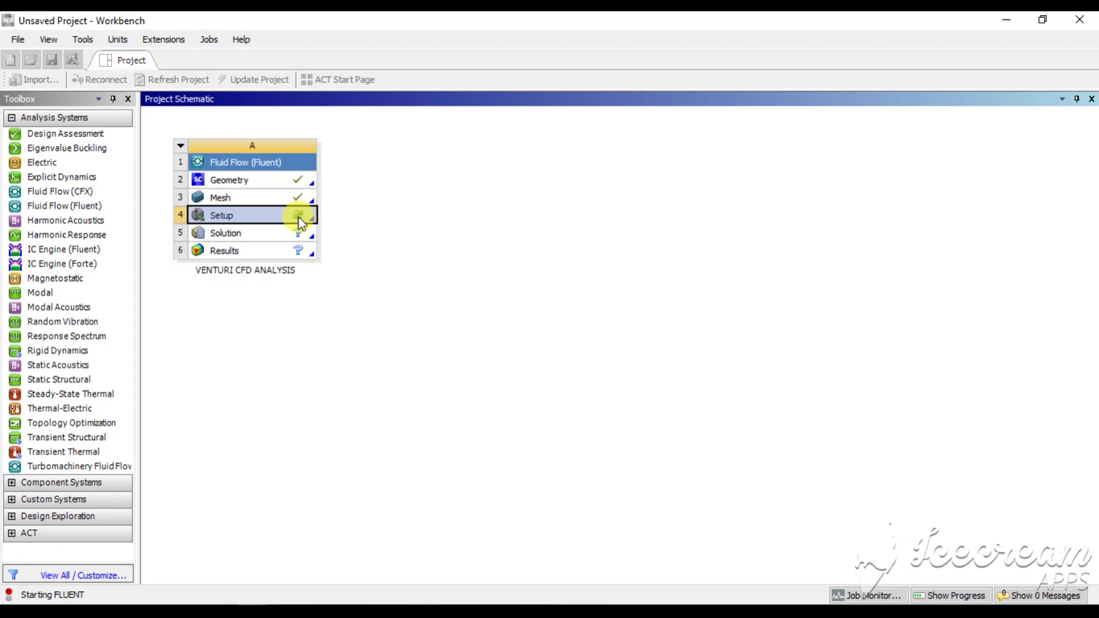
click(497, 286)
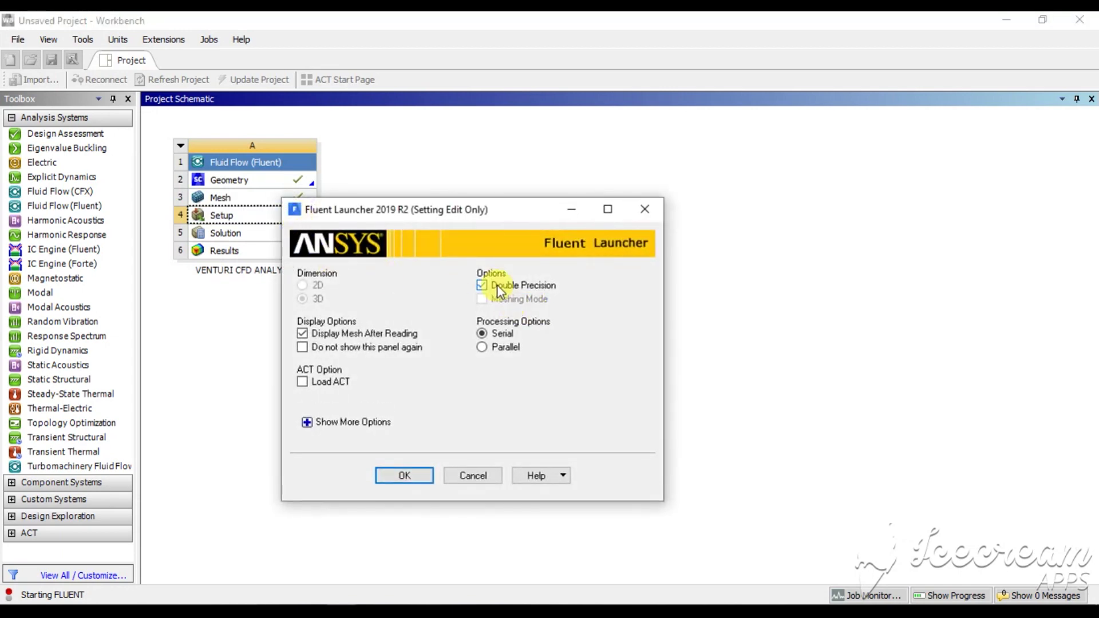
click(506, 350)
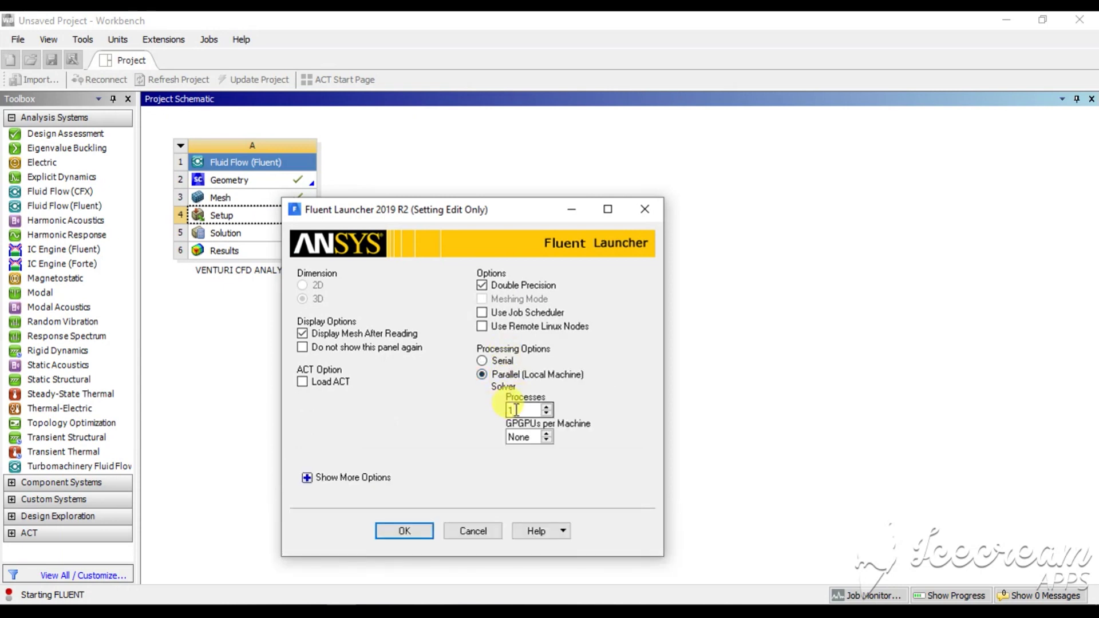
click(503, 361)
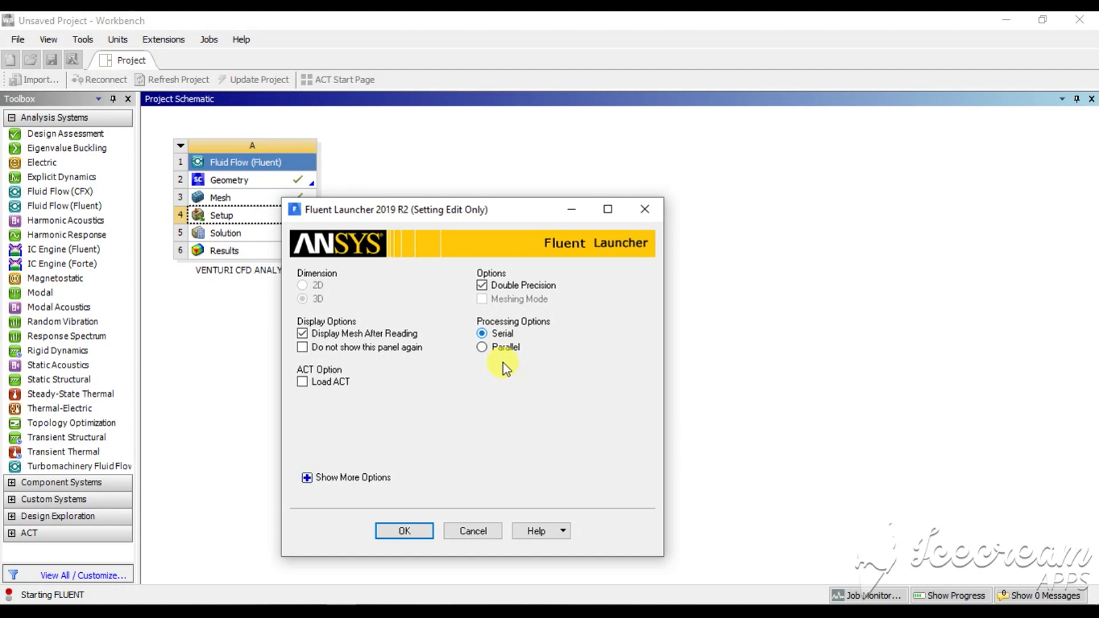
click(405, 531)
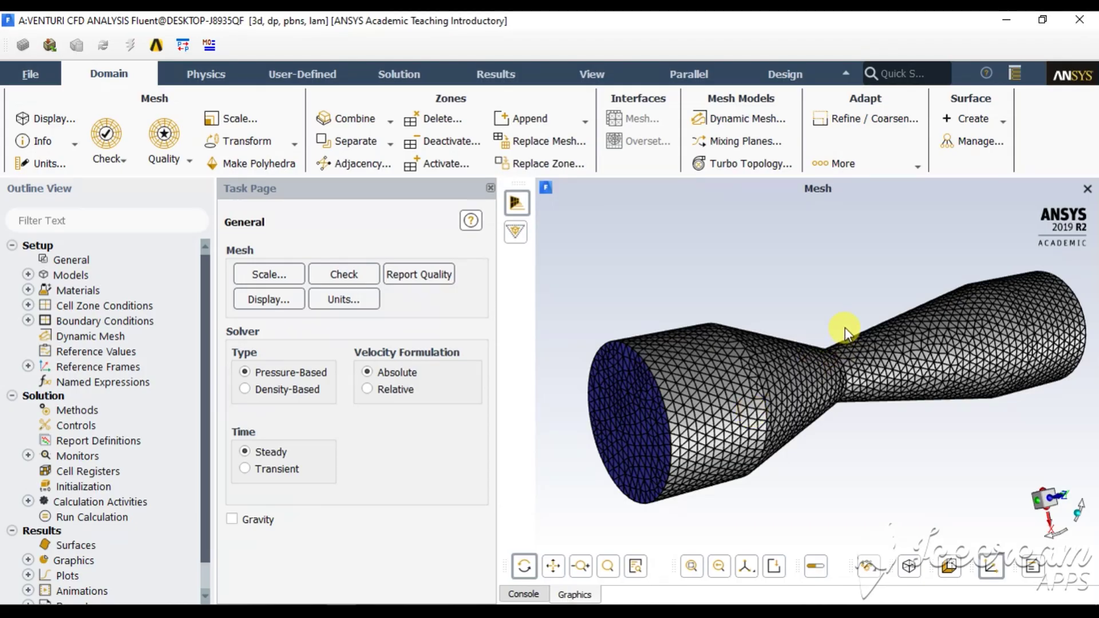
drag(845, 328, 763, 397)
drag(682, 389, 710, 472)
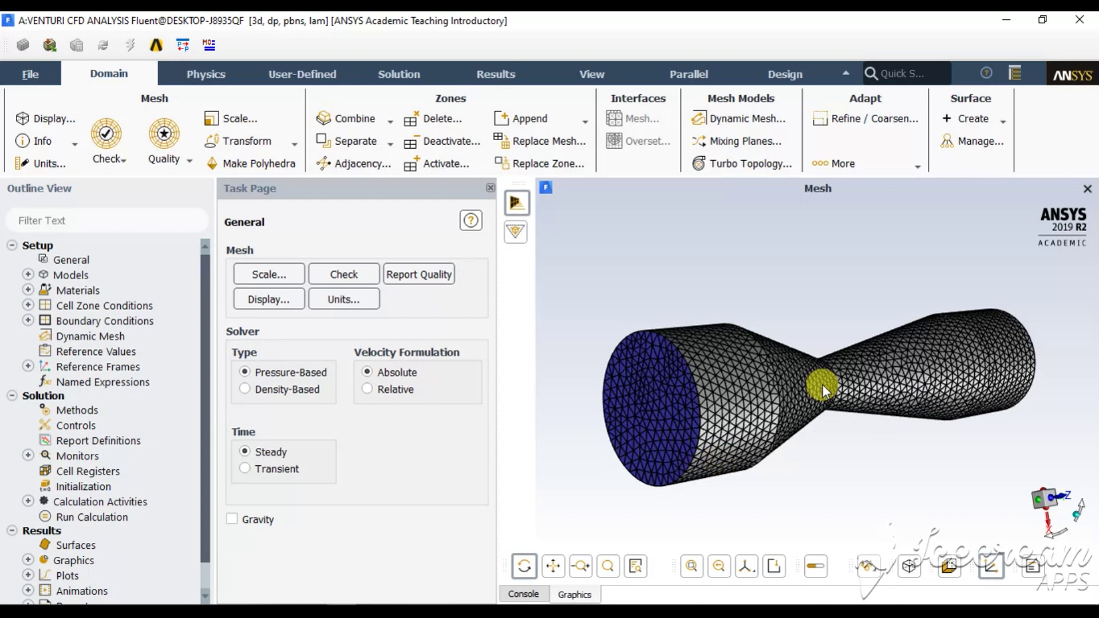
drag(822, 384, 842, 412)
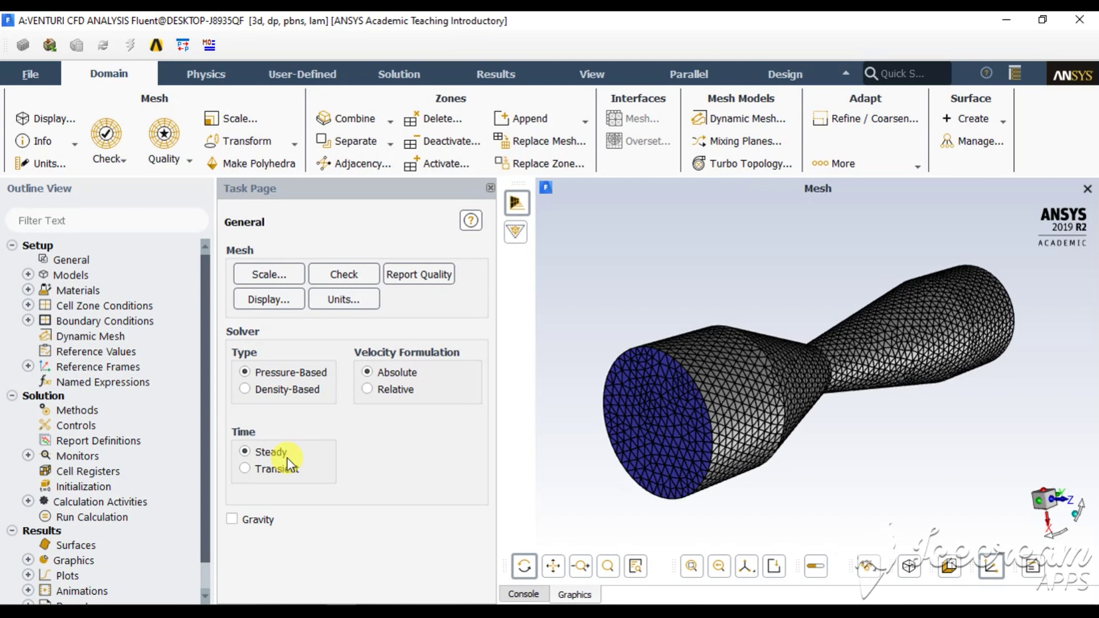
drag(572, 446, 724, 461)
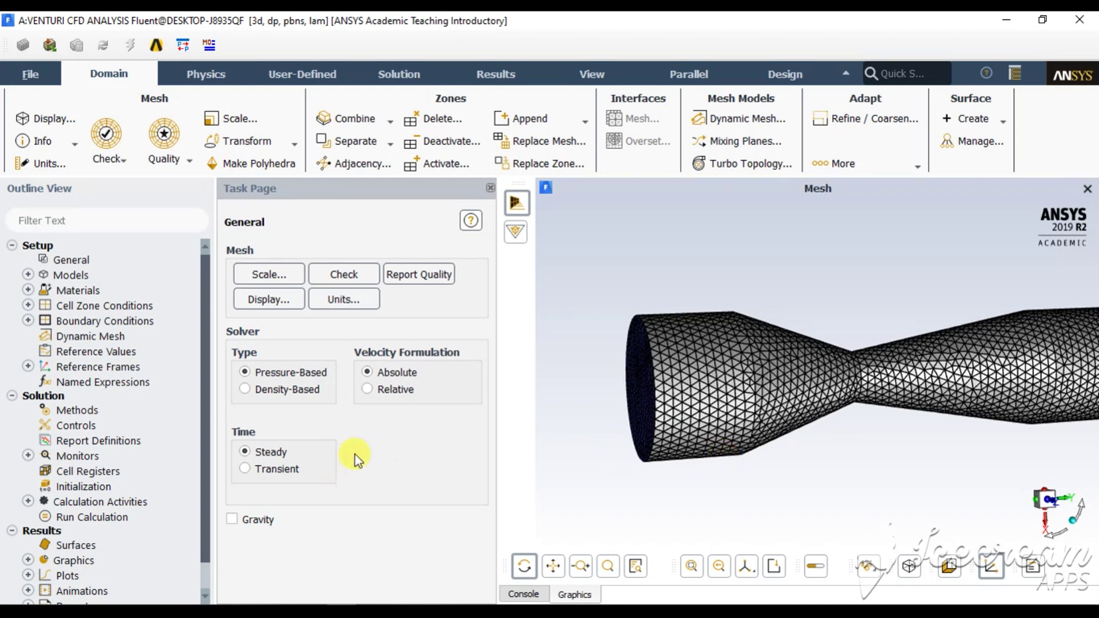
click(233, 520)
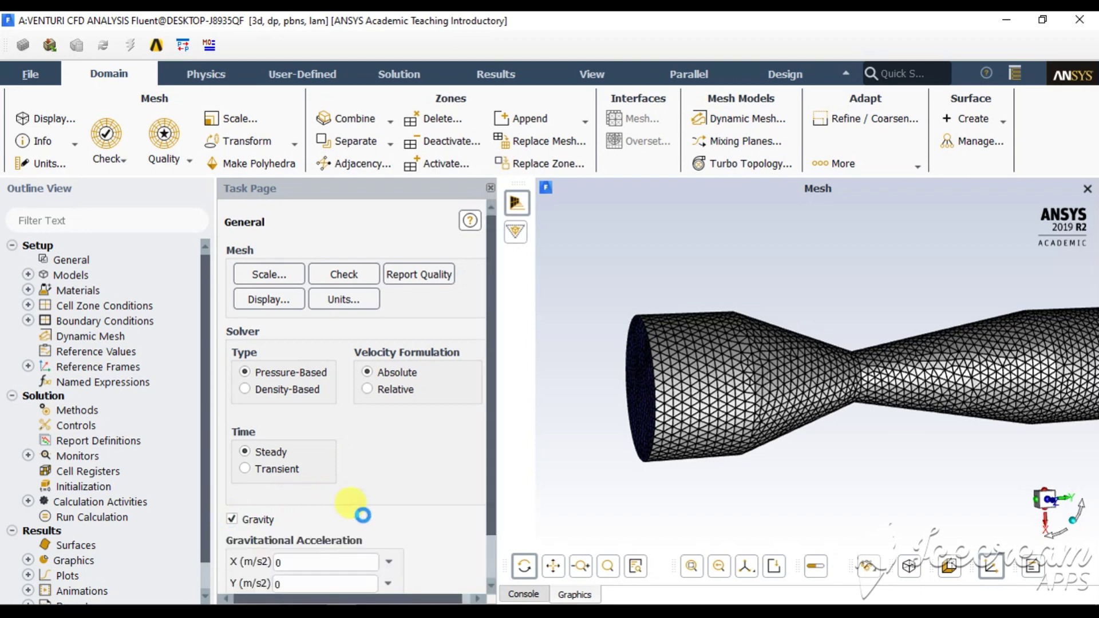
drag(491, 504, 492, 552)
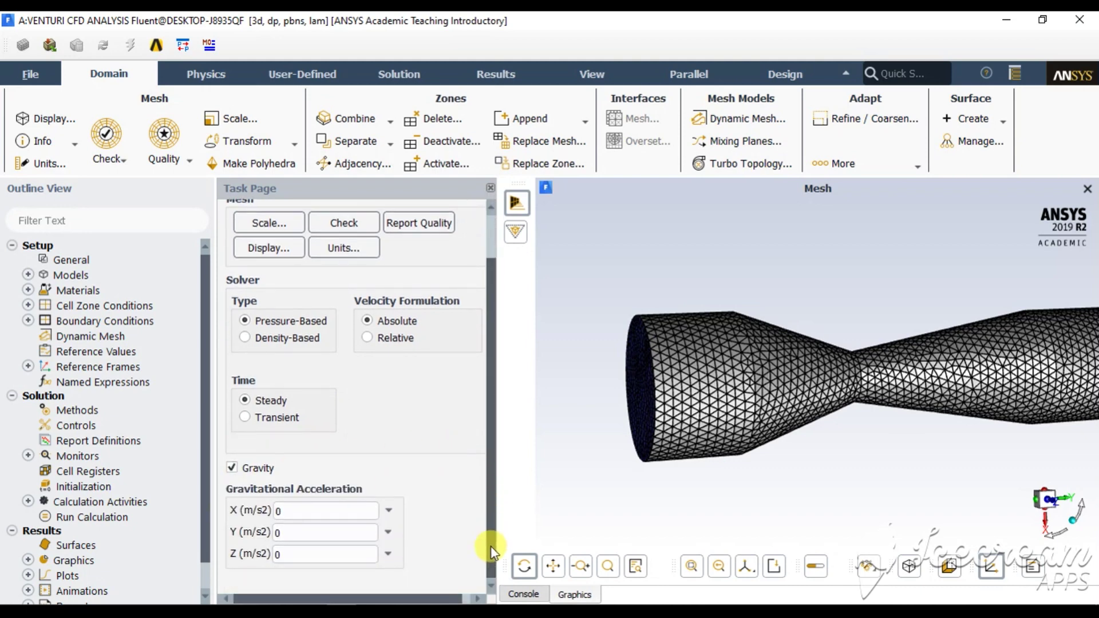
click(282, 515)
click(232, 469)
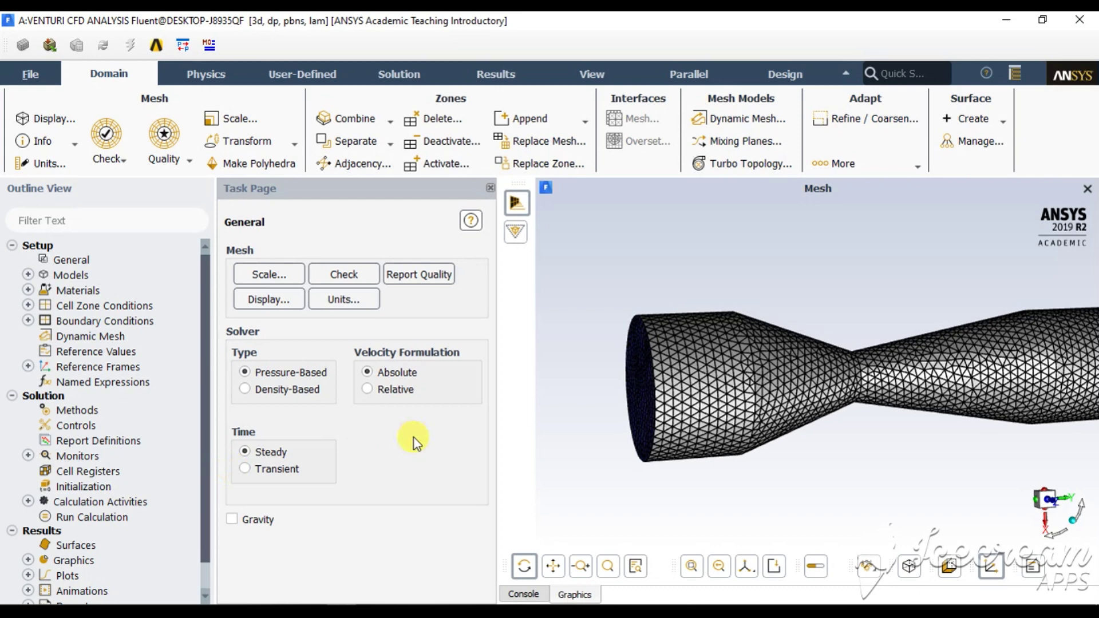
Step: Switch the viscous model from laminar to standard k-epsilon (2 eqn) with standard wall functions
click(197, 75)
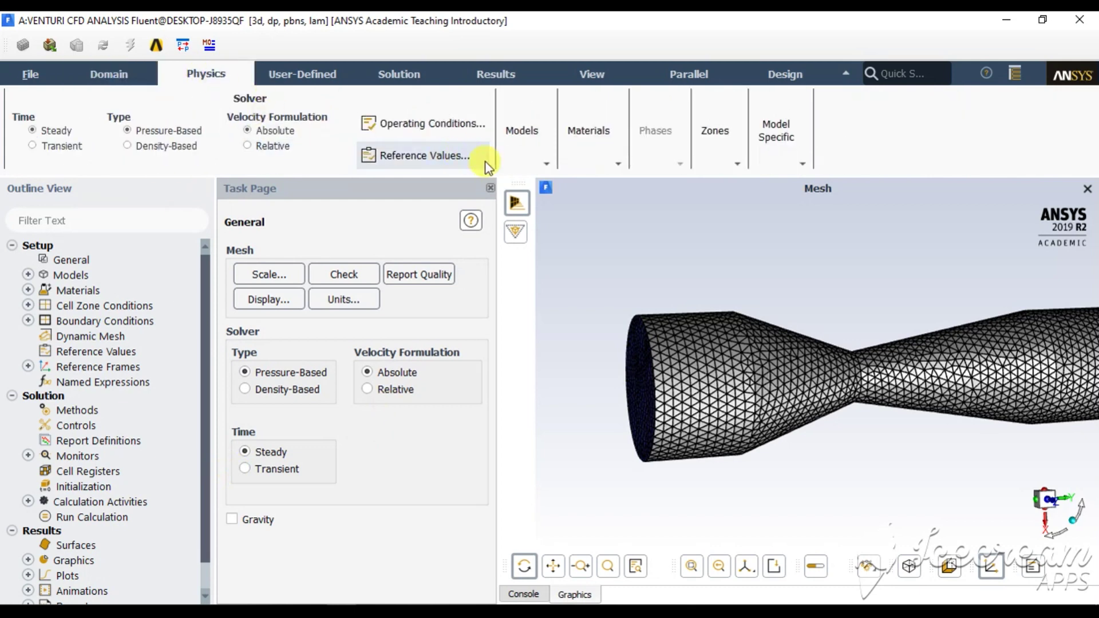
click(525, 156)
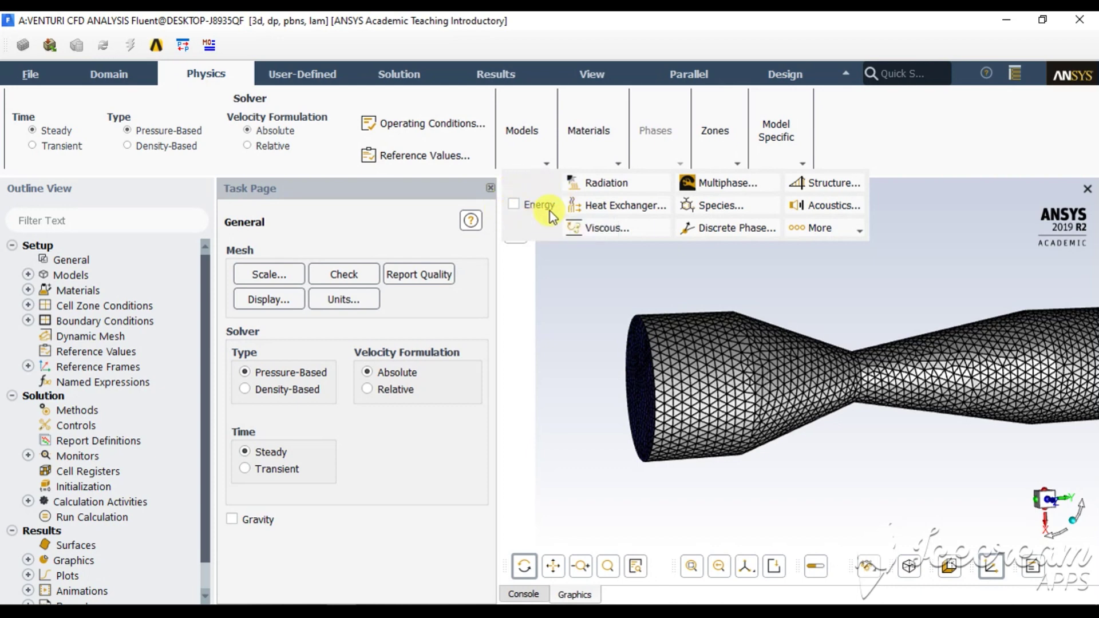
click(596, 225)
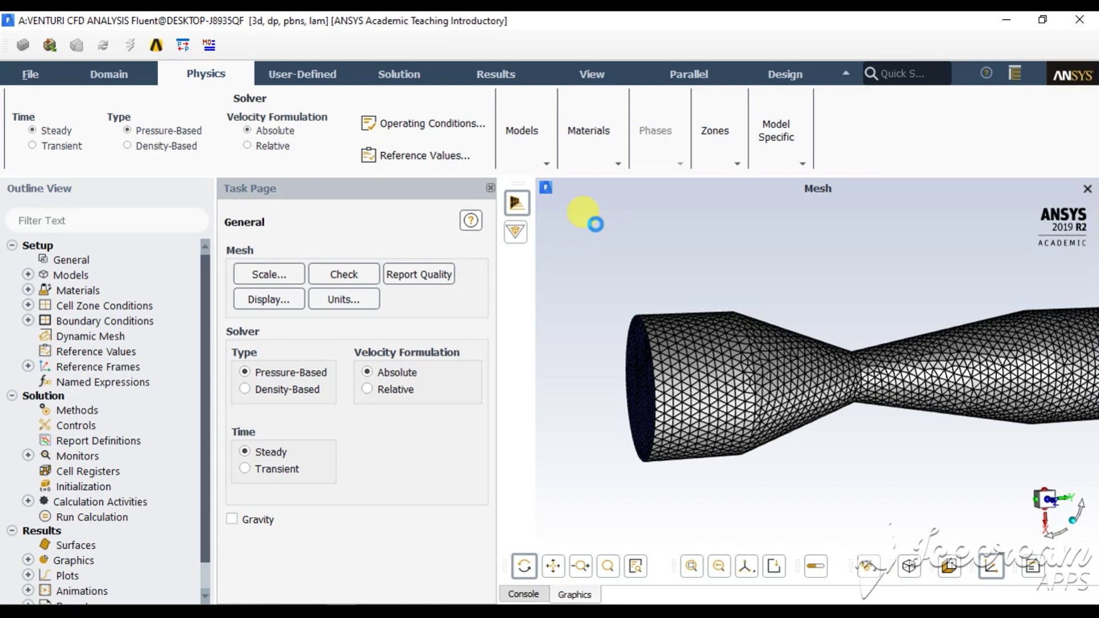
drag(305, 345, 315, 156)
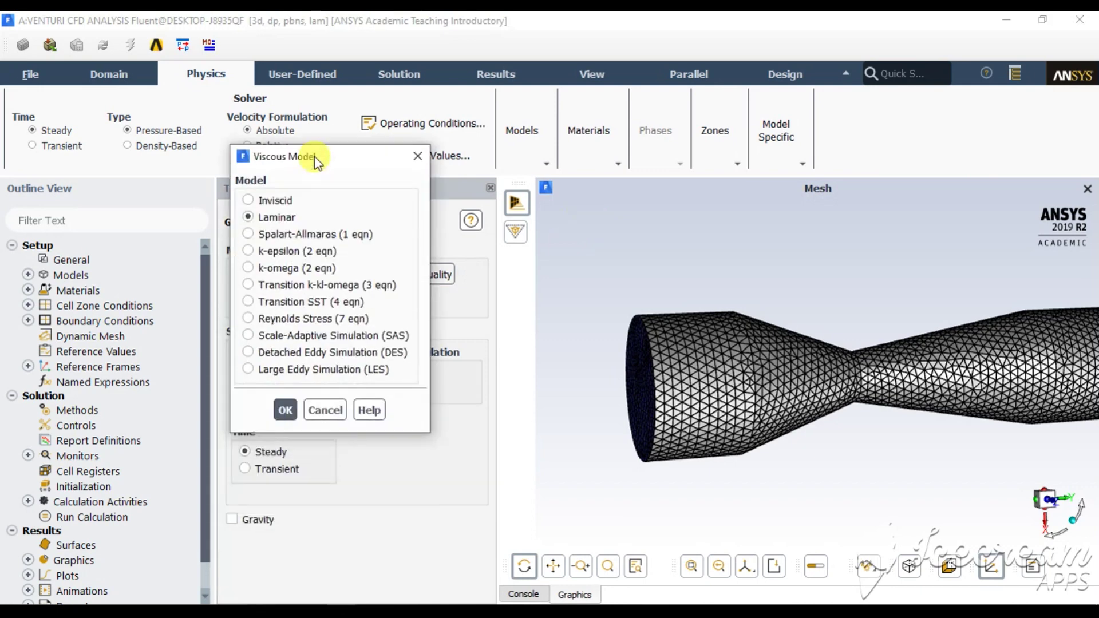
click(287, 253)
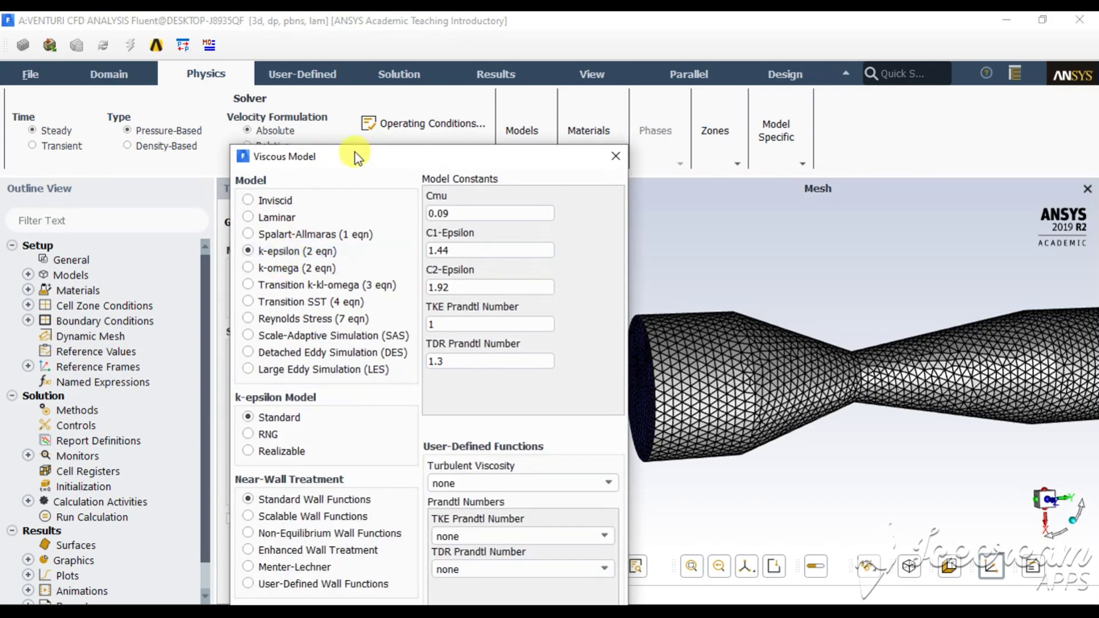
drag(355, 153, 352, 29)
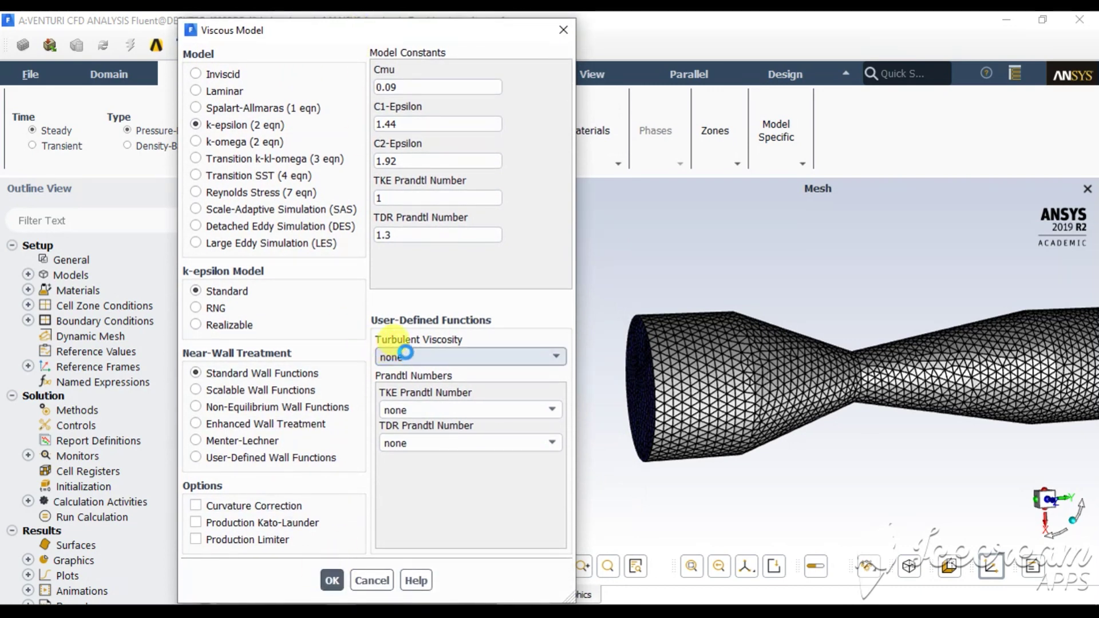
key(Return)
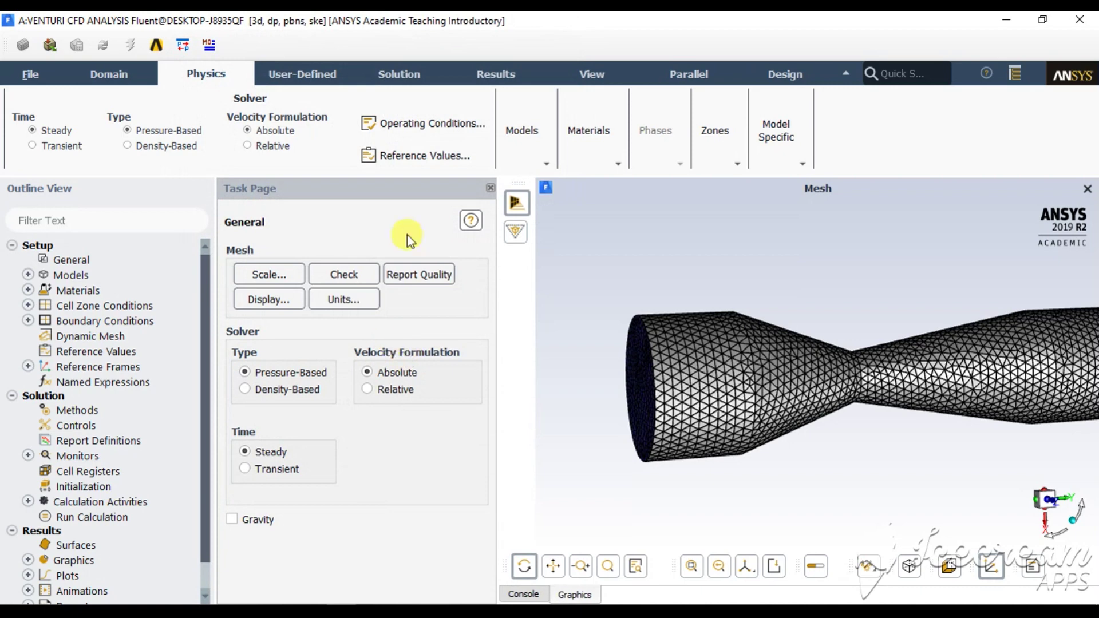
Step: Show the air material properties: constant density 1.225 and viscosity 1.7894e-05
click(586, 164)
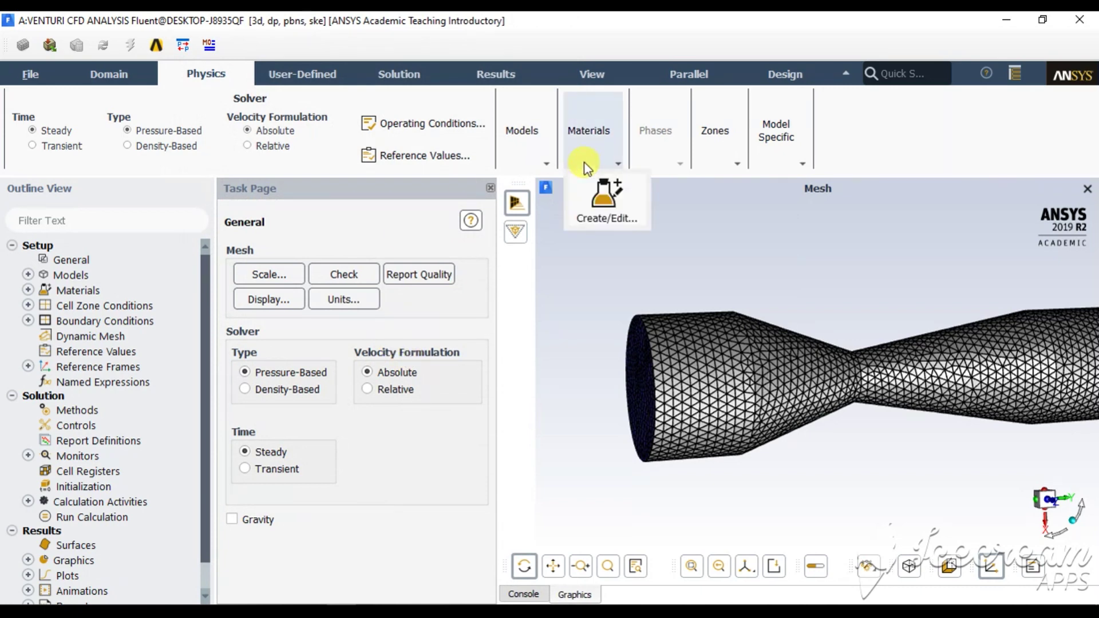
click(606, 200)
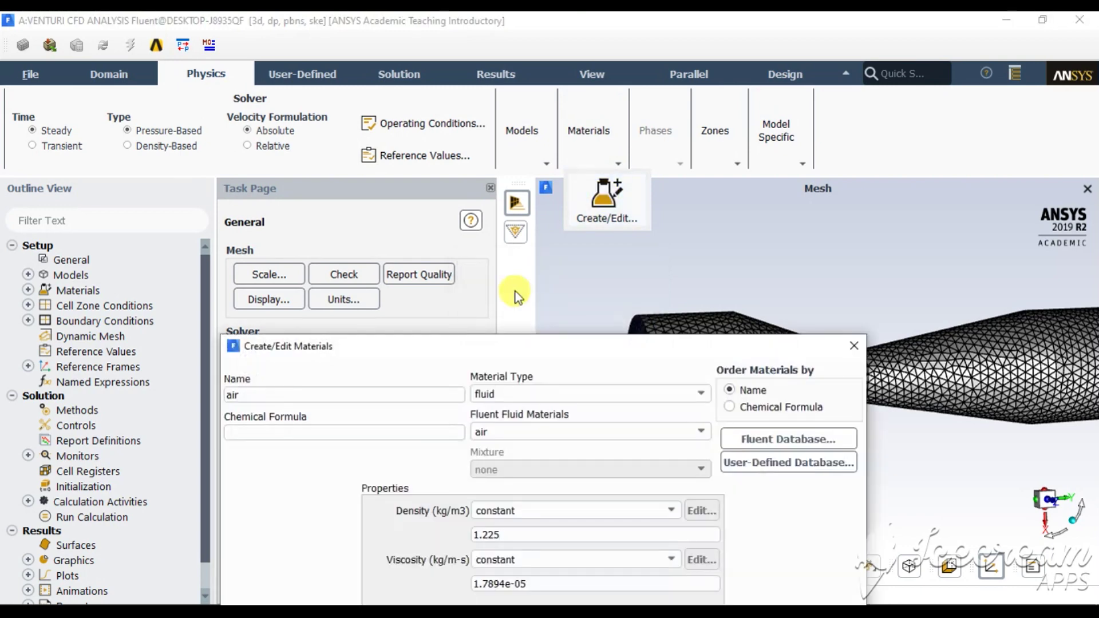
drag(491, 353, 338, 166)
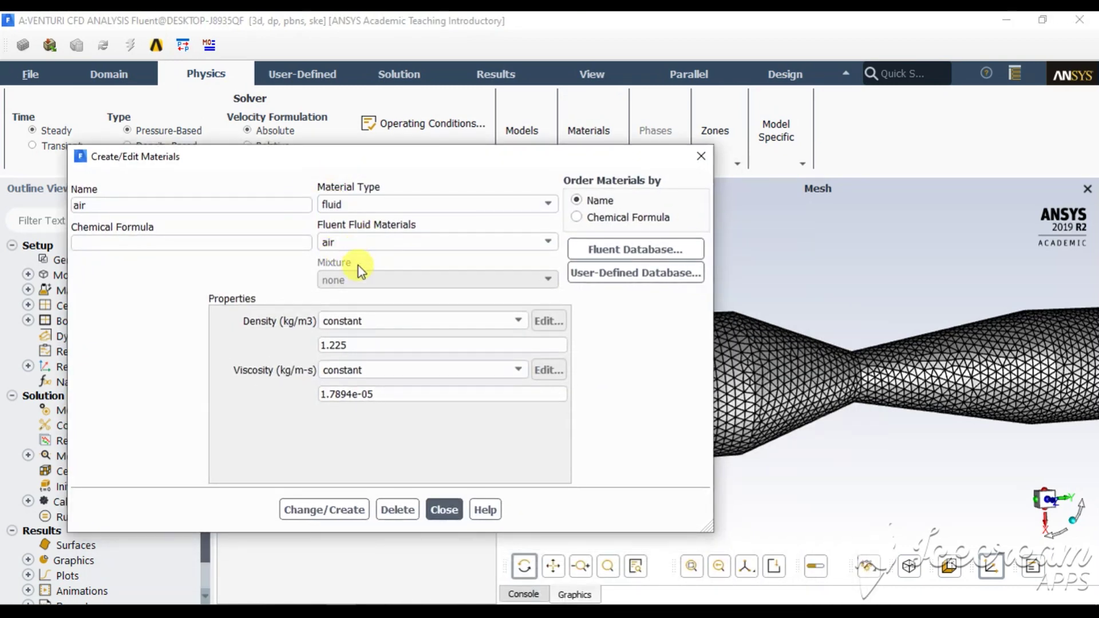
Step: Enter 20 m/s as the inlet zone's velocity magnitude in its Velocity Inlet settings
click(444, 509)
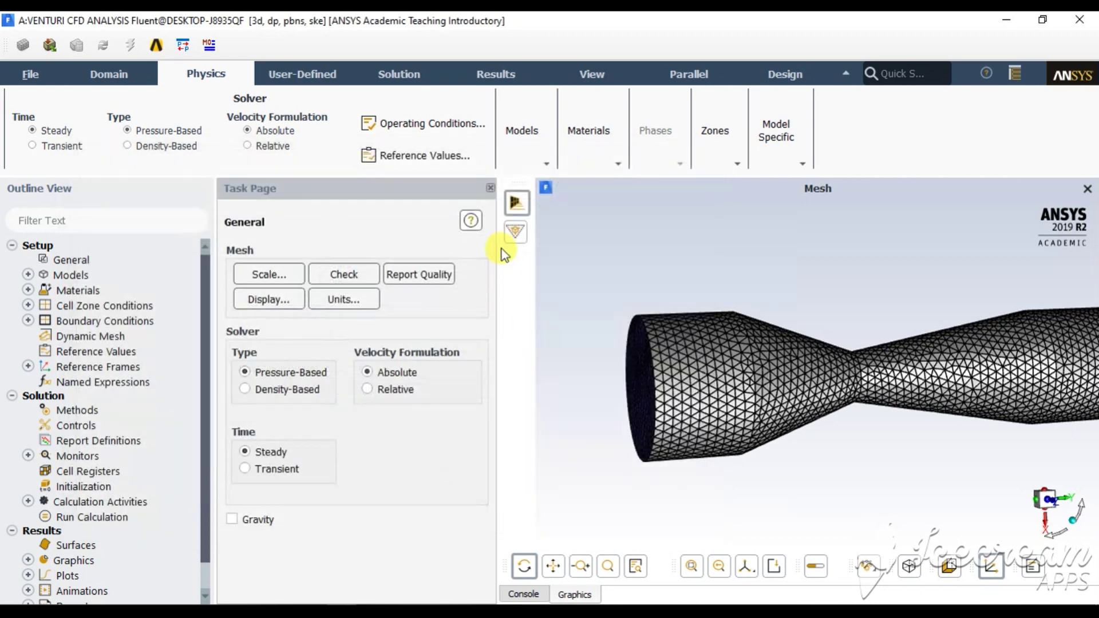
click(27, 320)
double_click(114, 322)
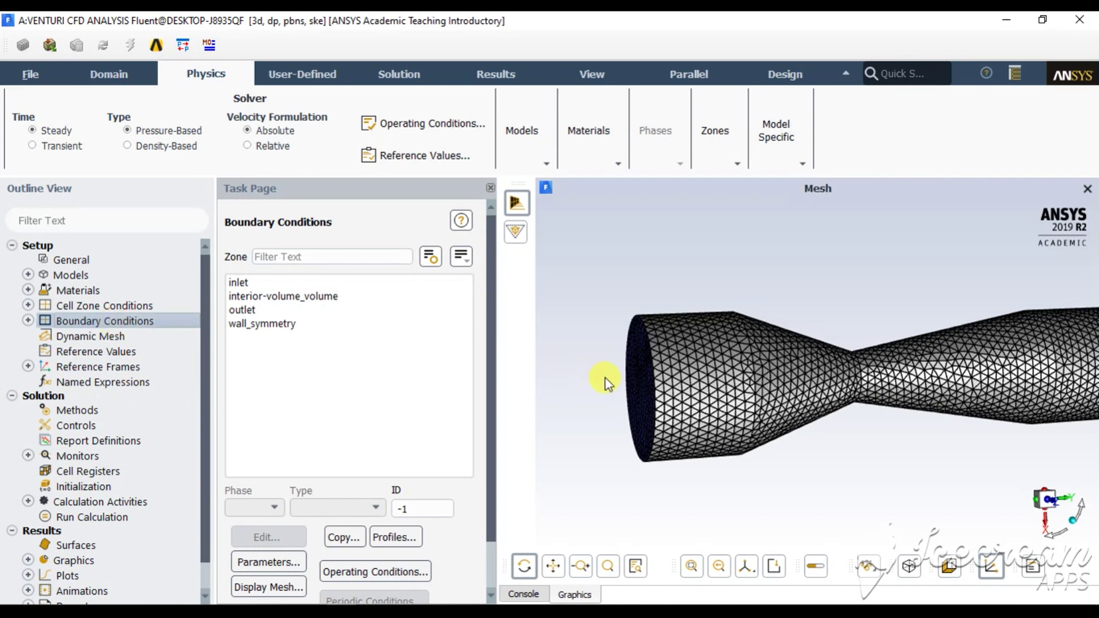
drag(605, 379, 648, 391)
click(239, 283)
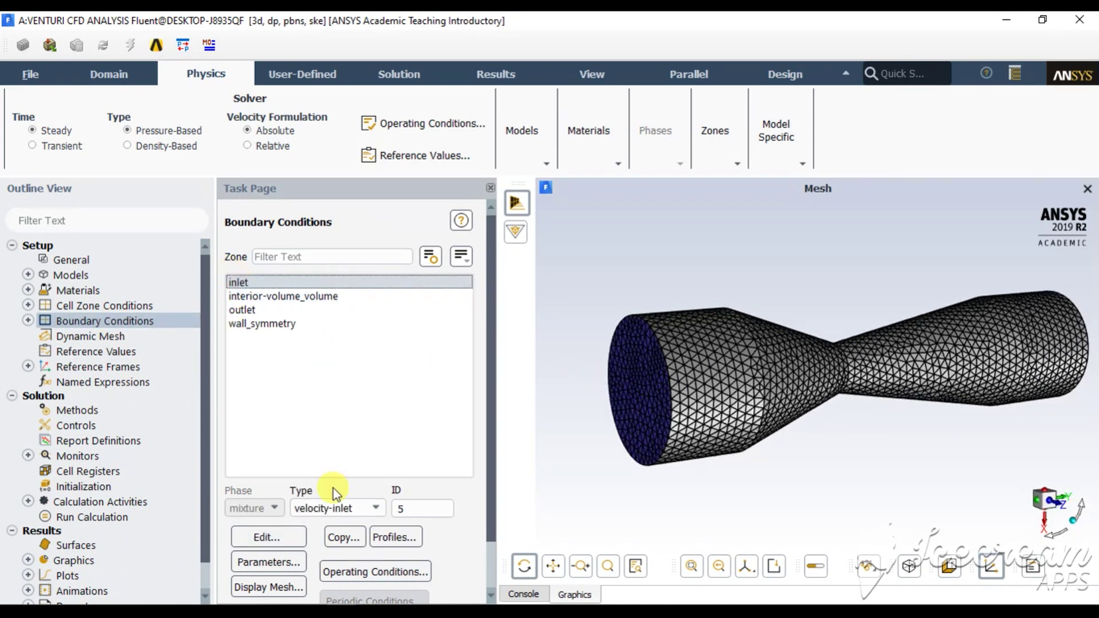
click(274, 533)
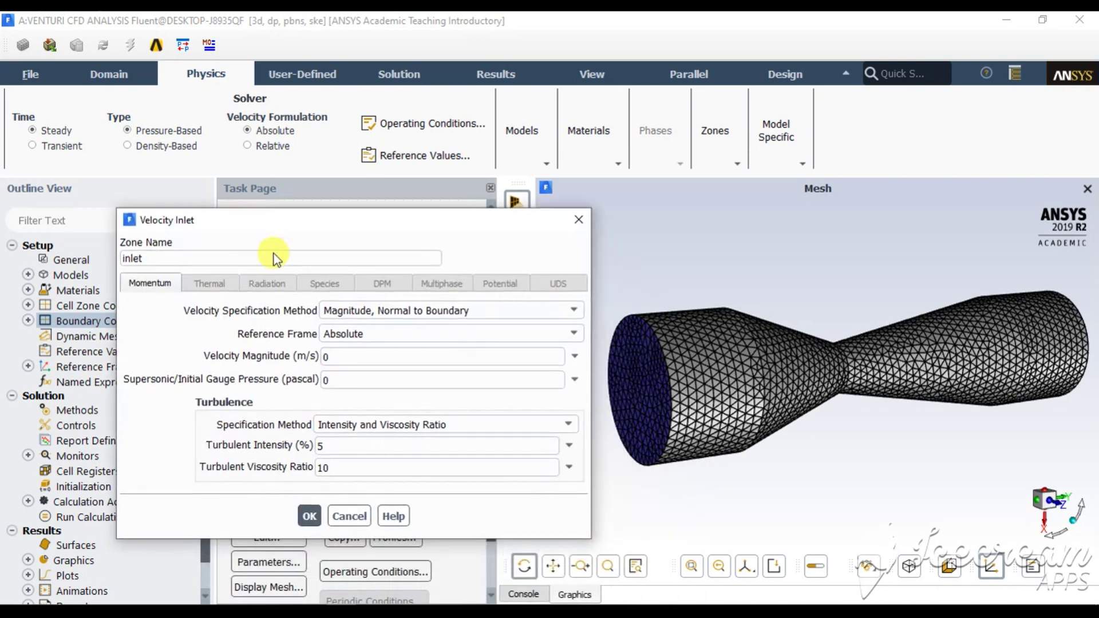
double_click(332, 356)
text(20)
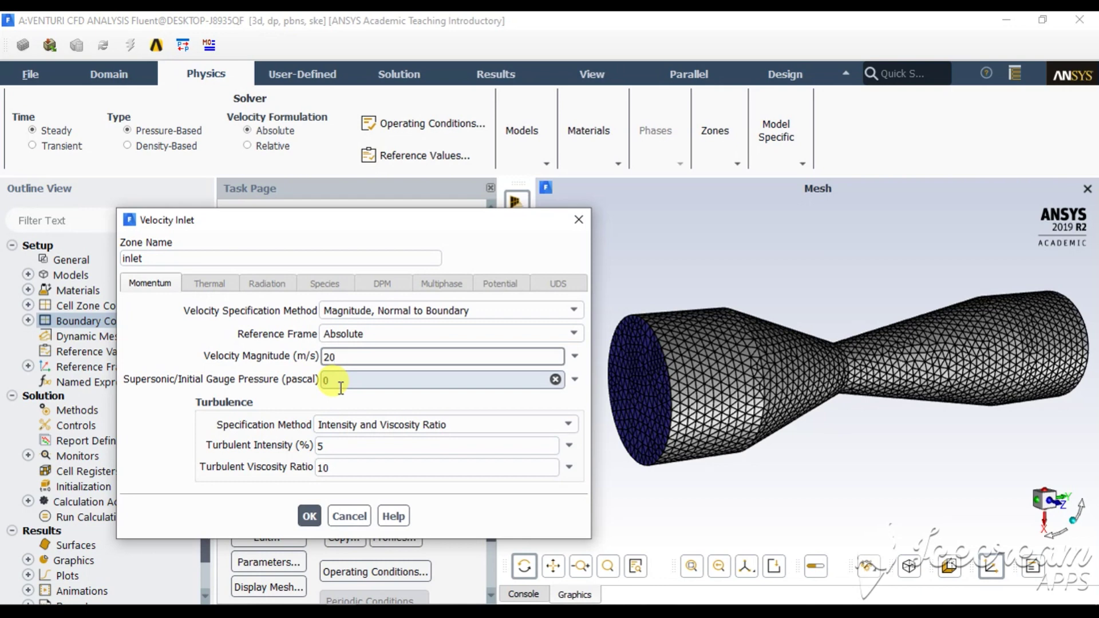
Step: Apply the inlet velocity, then confirm the outlet as a 0 Pa pressure outlet with 5%/10 turbulence
click(309, 516)
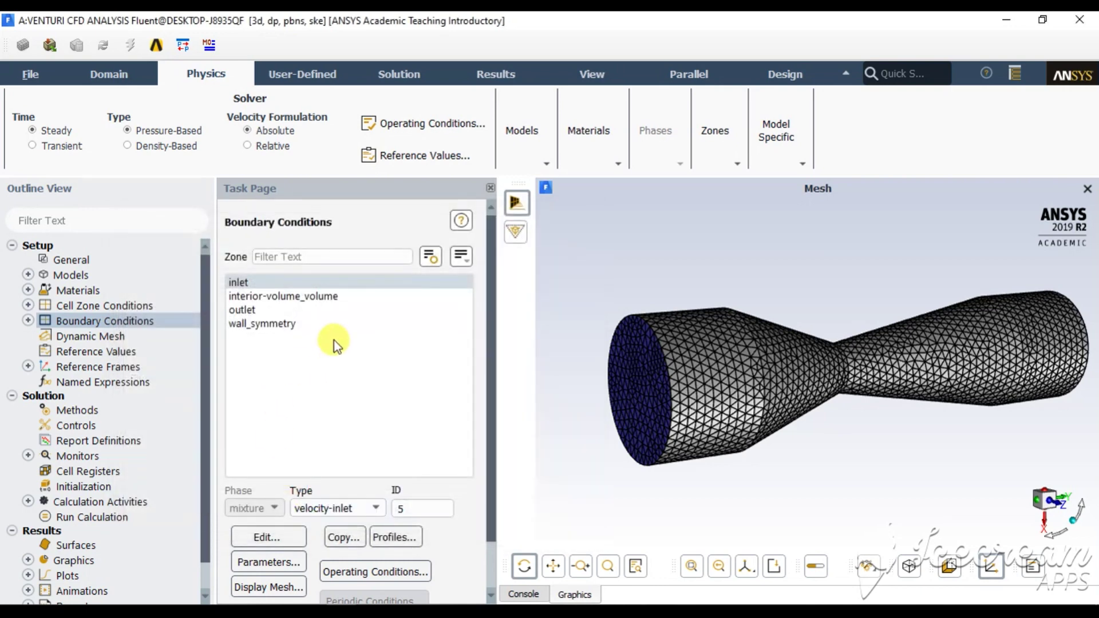
click(262, 310)
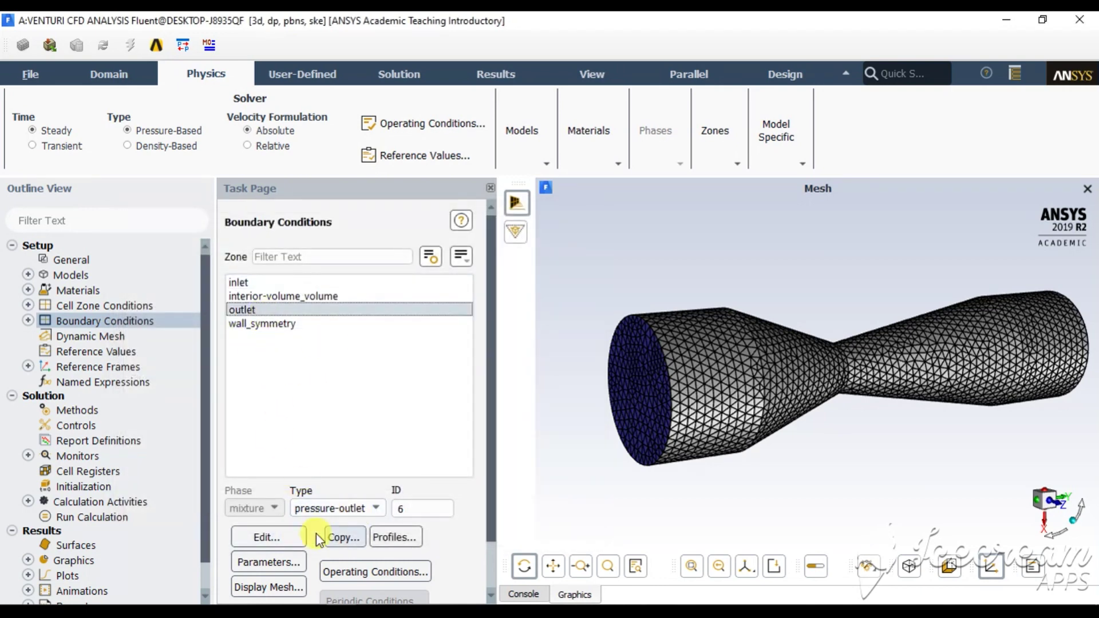
click(283, 538)
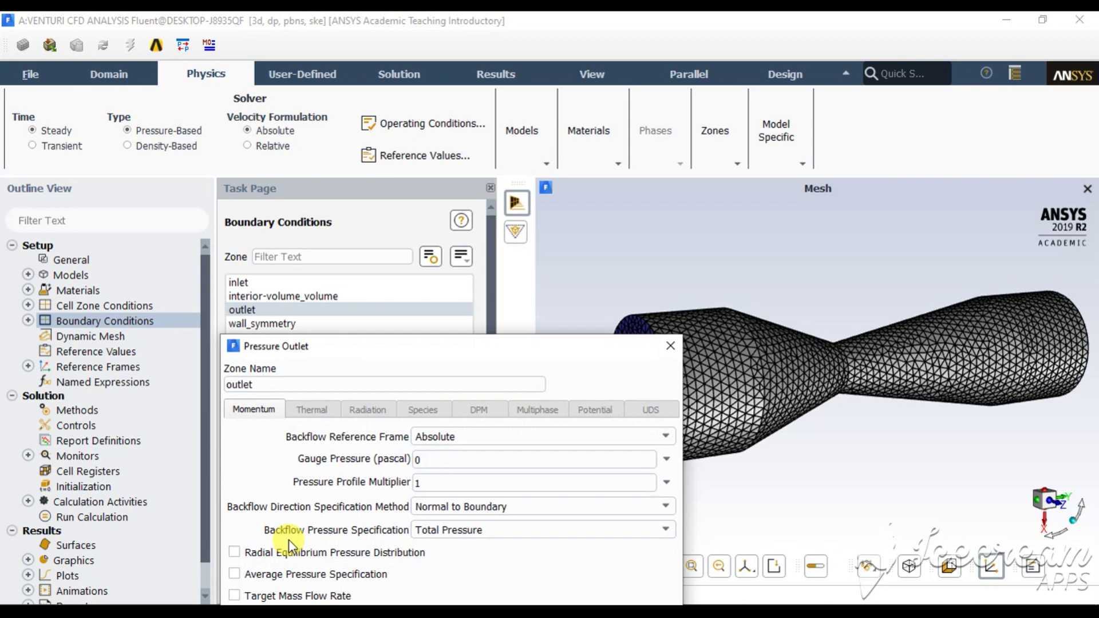
drag(360, 356, 298, 263)
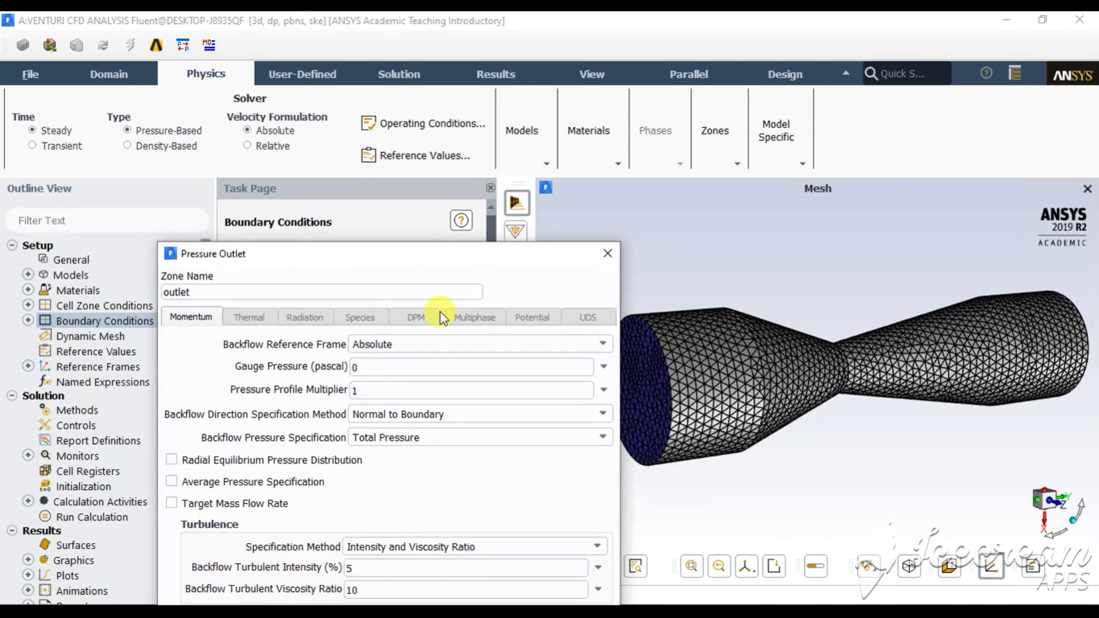
drag(401, 258, 367, 168)
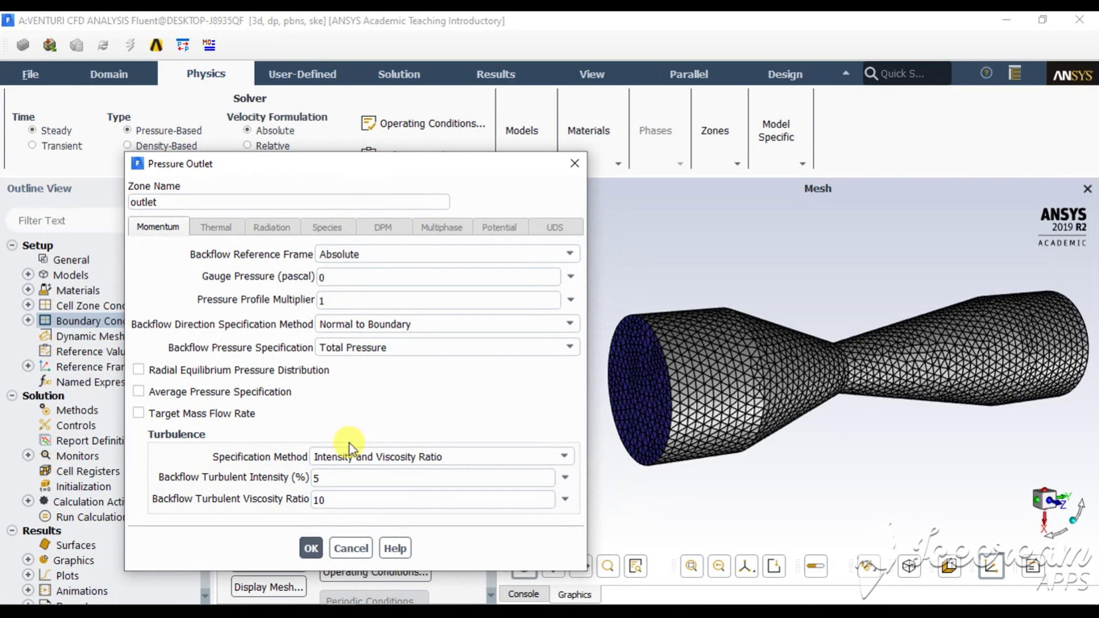
click(311, 548)
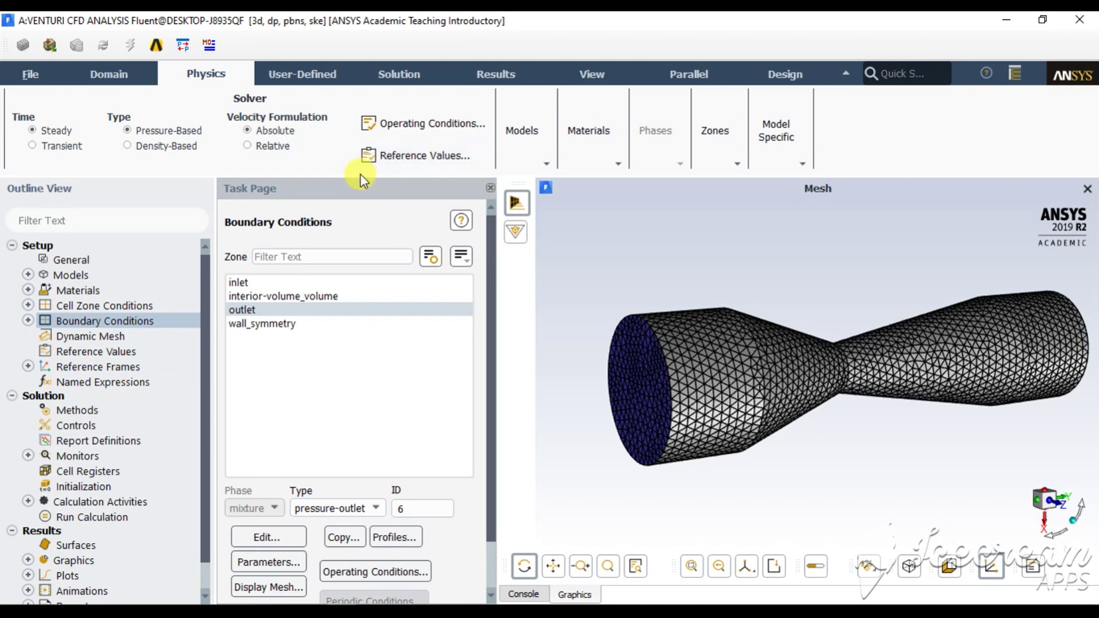
Step: Run a first hybrid initialization of the flow field and check the output log
click(388, 74)
click(312, 78)
click(395, 73)
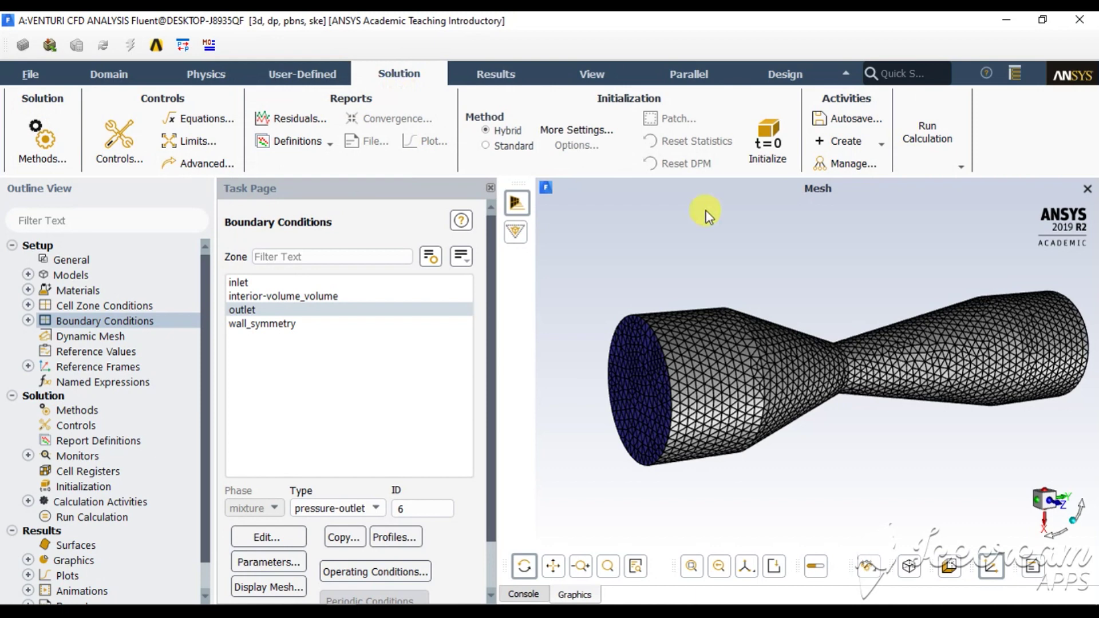
click(764, 149)
click(527, 594)
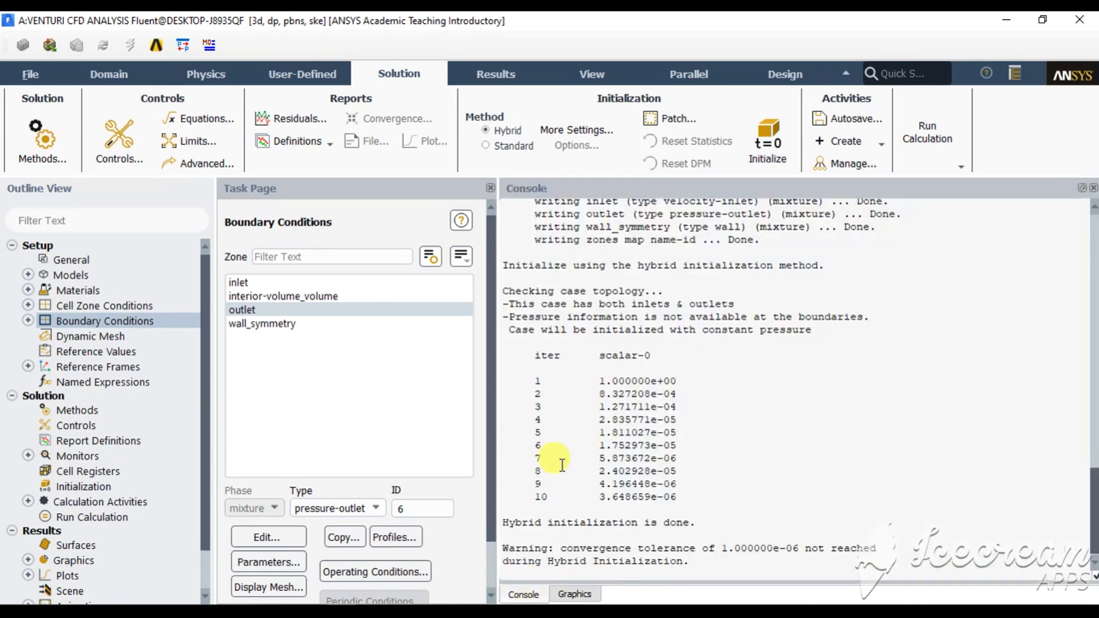
Step: Compute reference values from the inlet and re-initialize, discarding the previous data
click(113, 372)
double_click(113, 372)
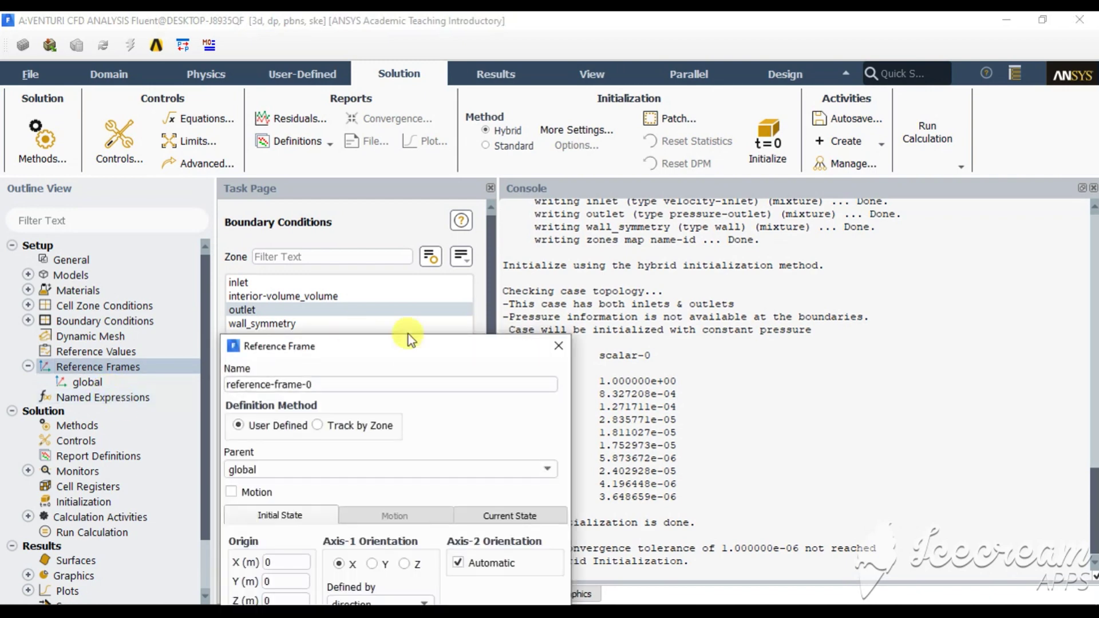
click(558, 346)
click(111, 352)
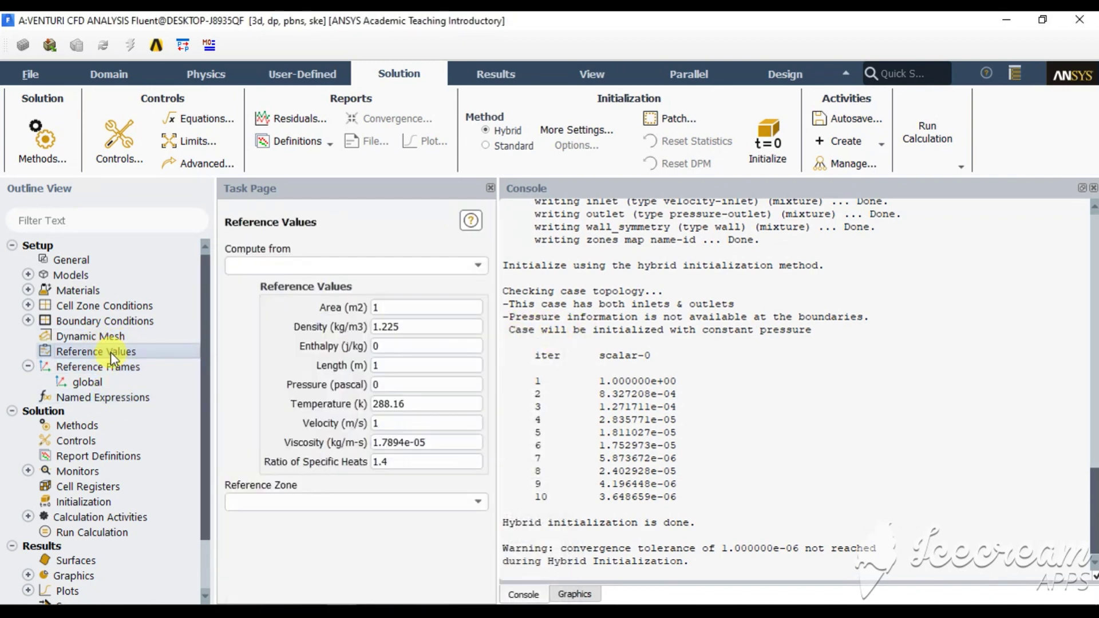
click(477, 265)
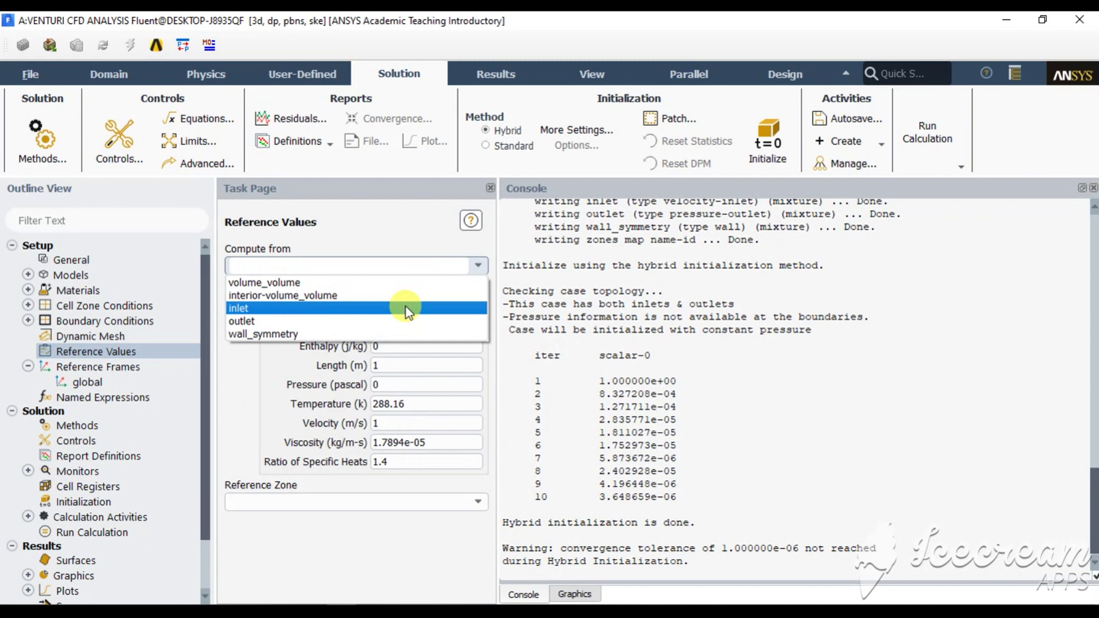
click(406, 308)
click(761, 153)
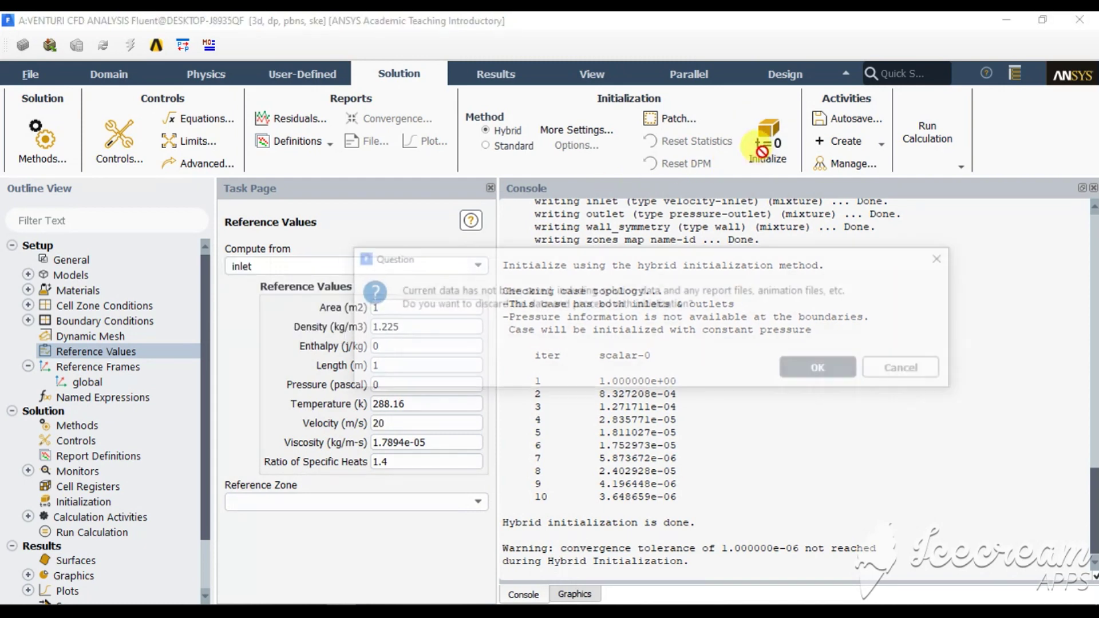
click(808, 370)
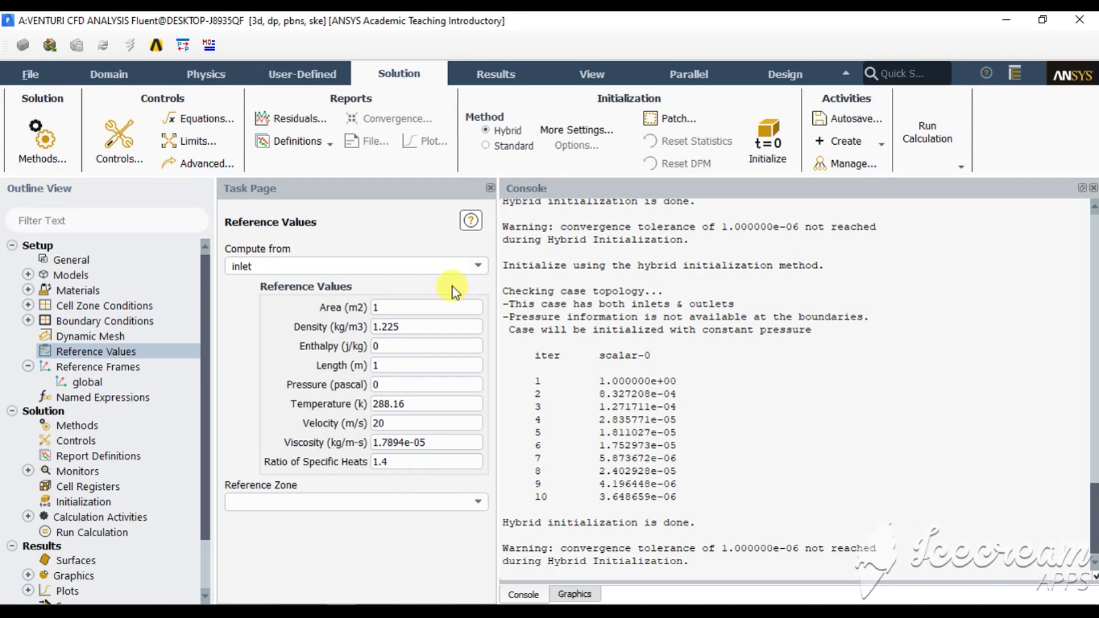
Step: Create report-def-0, a mass flow rate flux report on the outlet with report file and plot
click(302, 144)
mouse_move(289, 189)
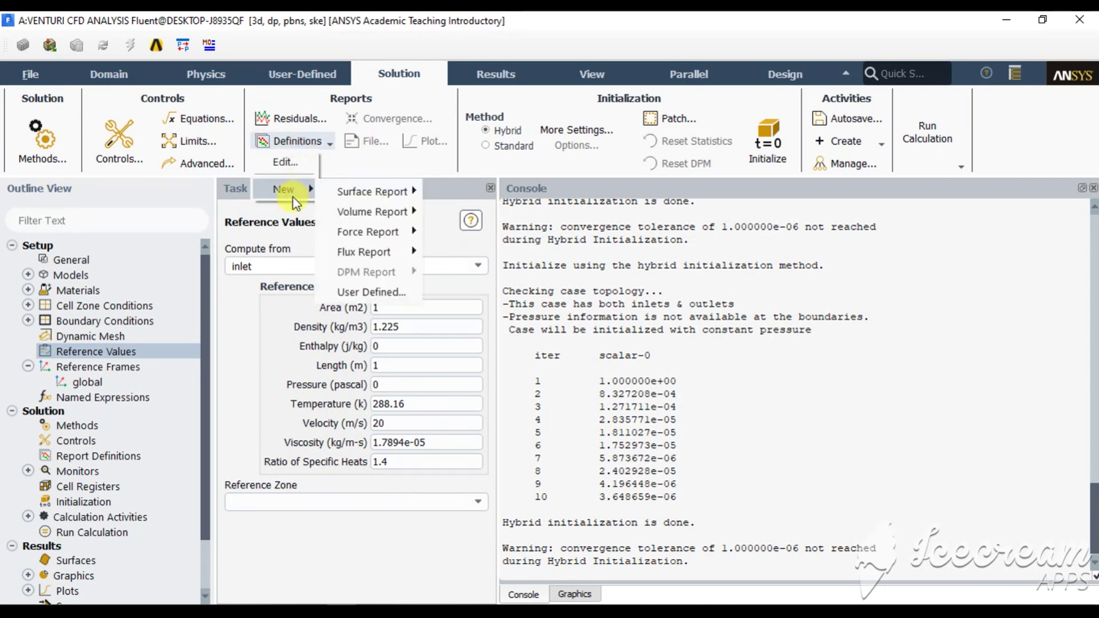
mouse_move(425, 250)
click(484, 254)
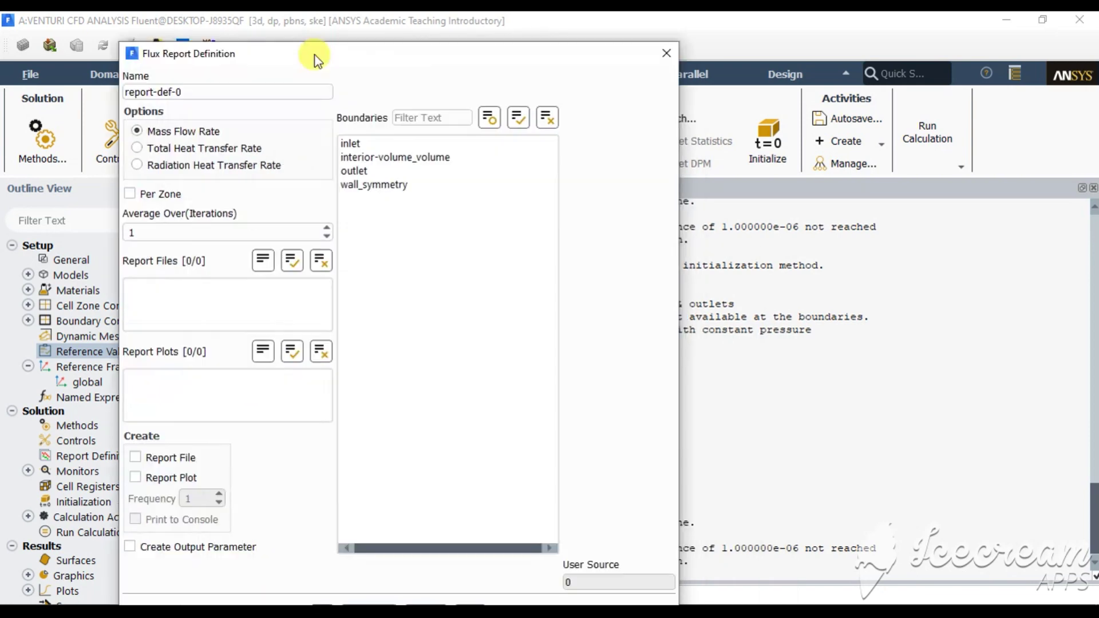
click(376, 171)
click(152, 458)
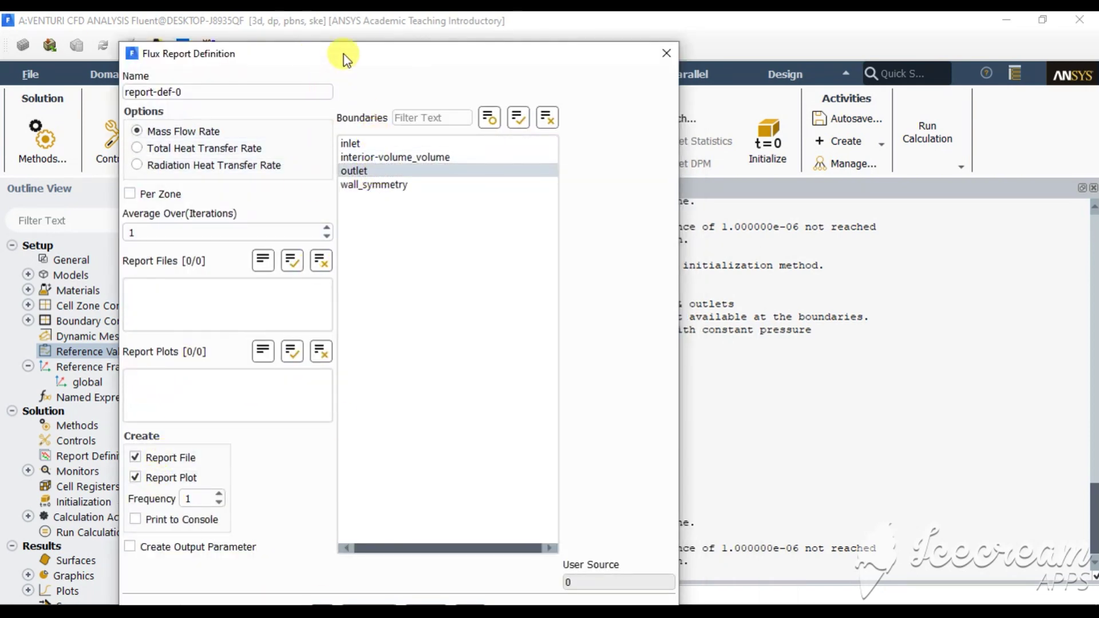
drag(344, 54, 346, 24)
click(323, 587)
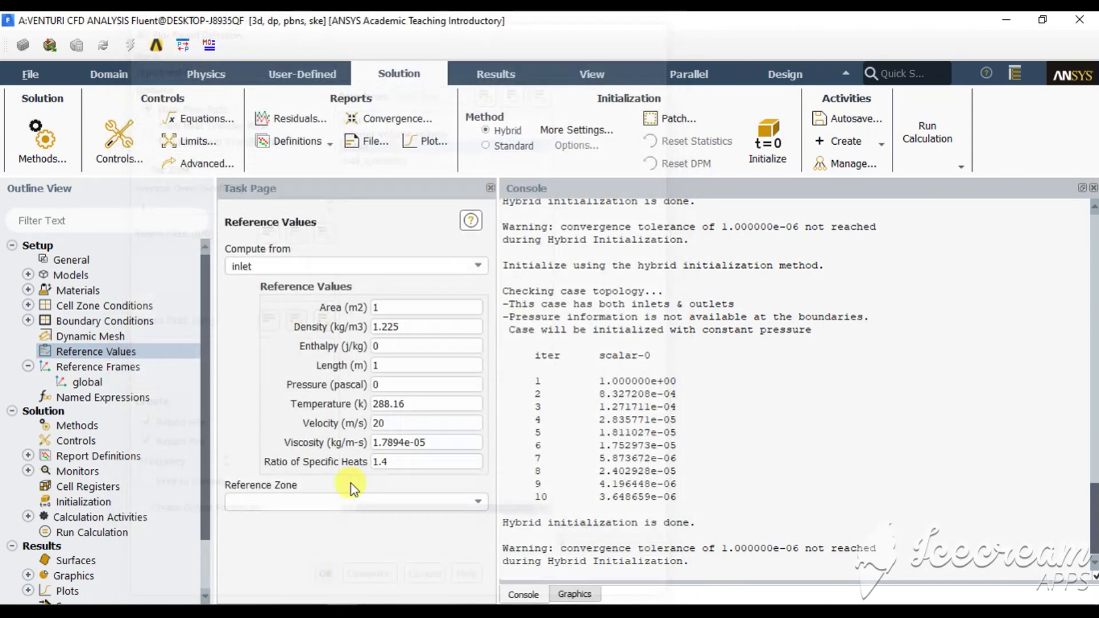
click(407, 328)
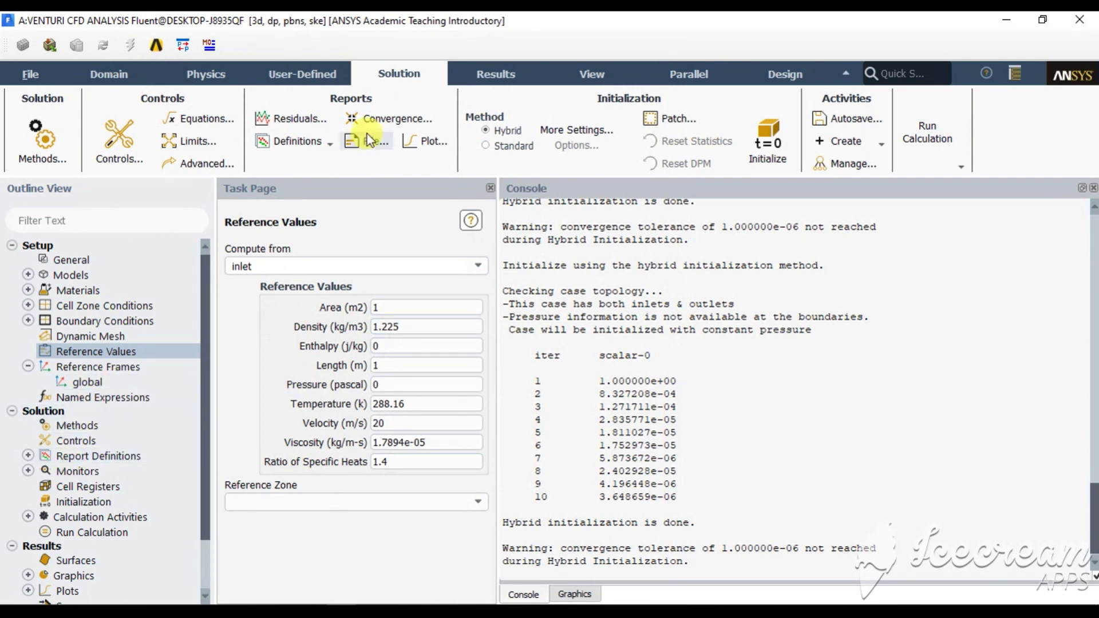
Step: Create plane-4 as a point-and-normal plane through the origin with normal (0, 0, 1)
click(494, 74)
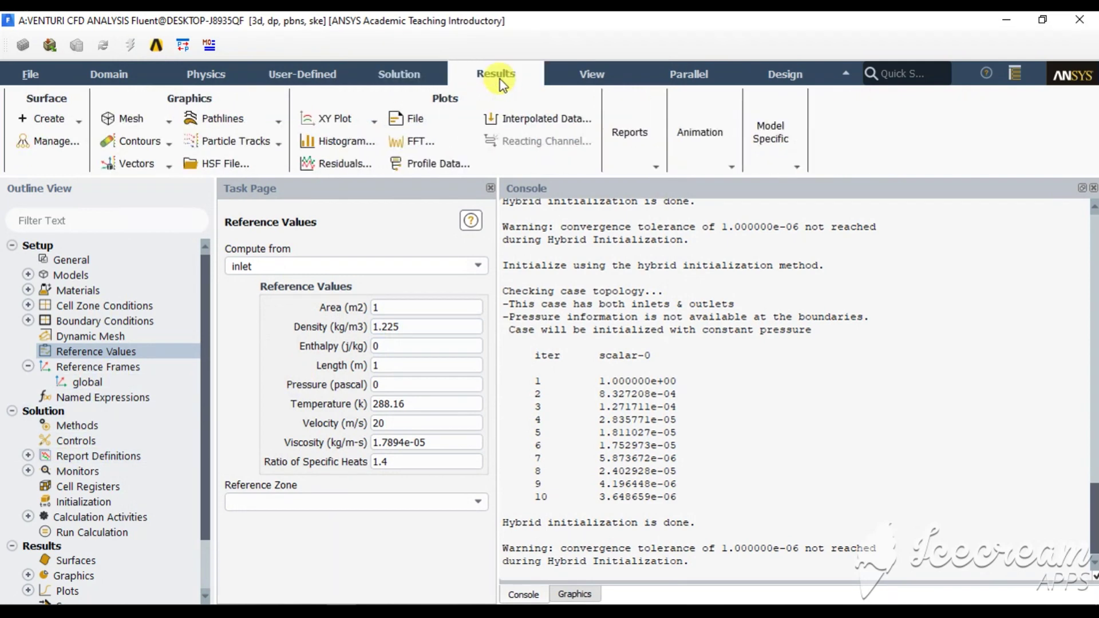
click(61, 122)
click(72, 250)
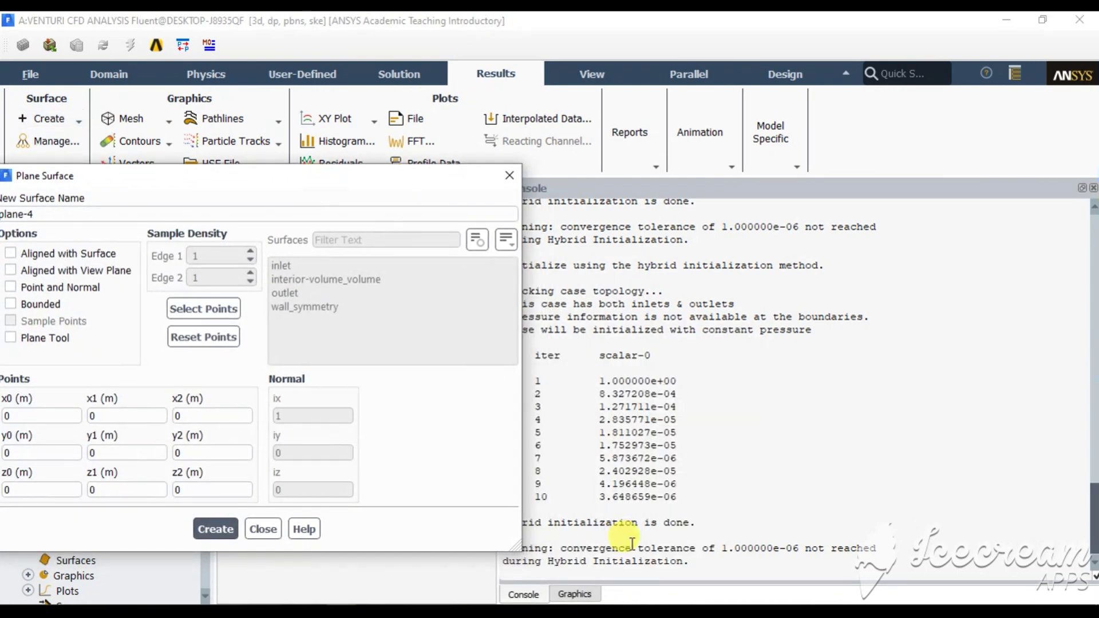
click(574, 594)
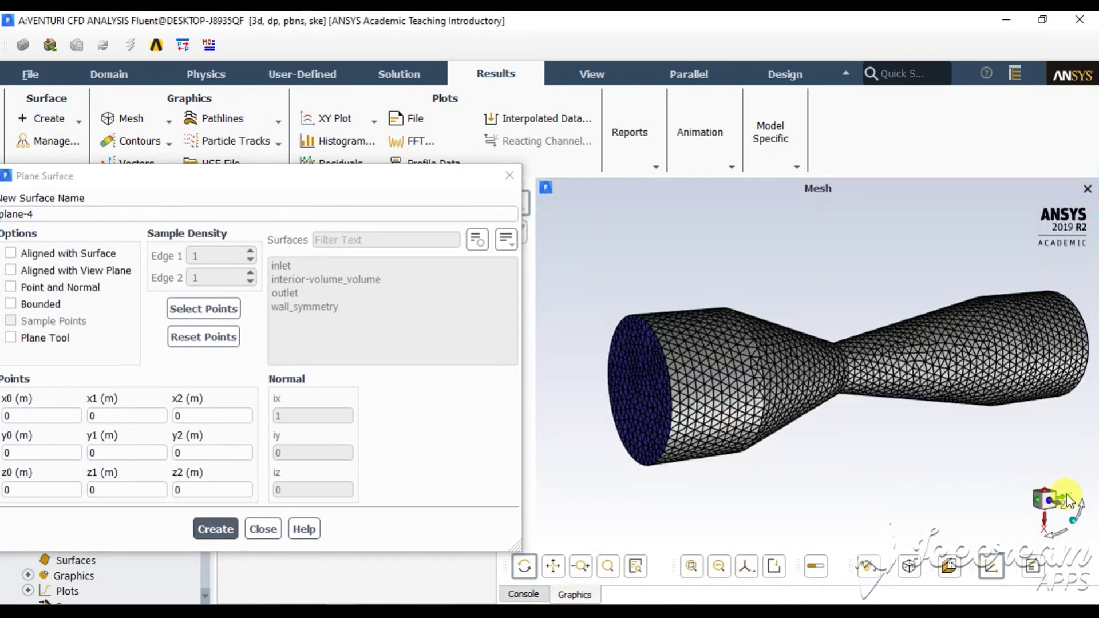
click(68, 286)
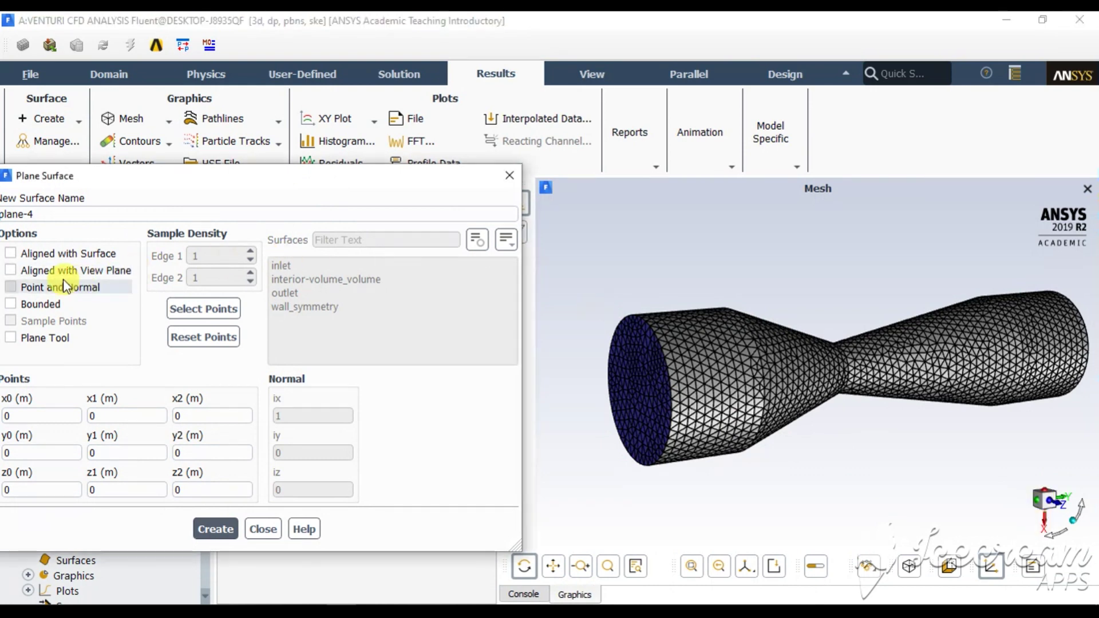
click(67, 287)
double_click(286, 416)
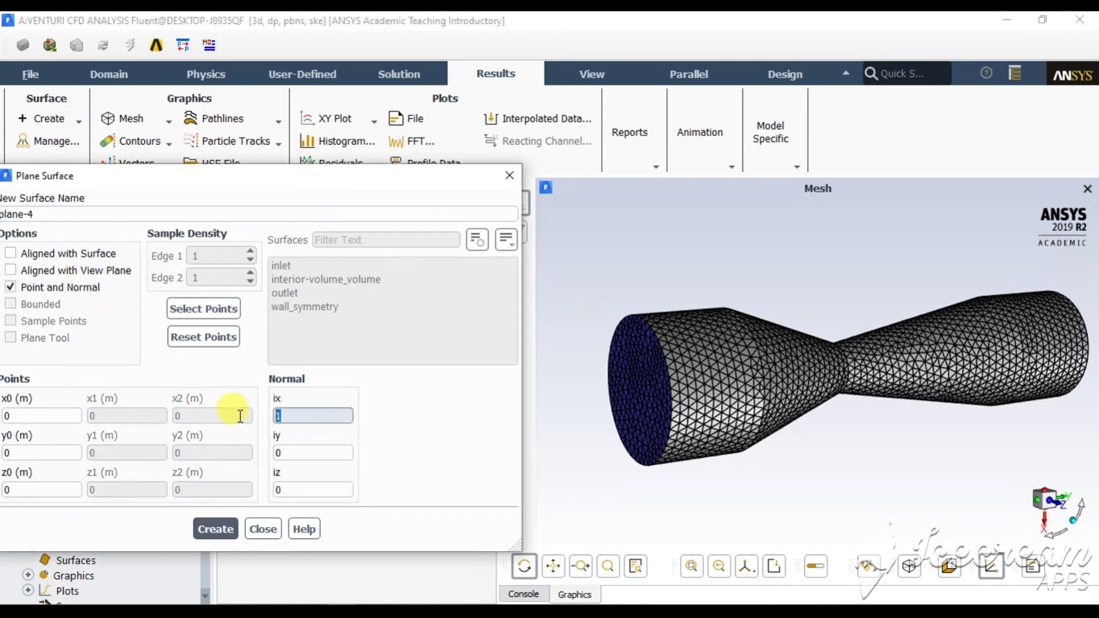
text(0)
double_click(278, 489)
text(1)
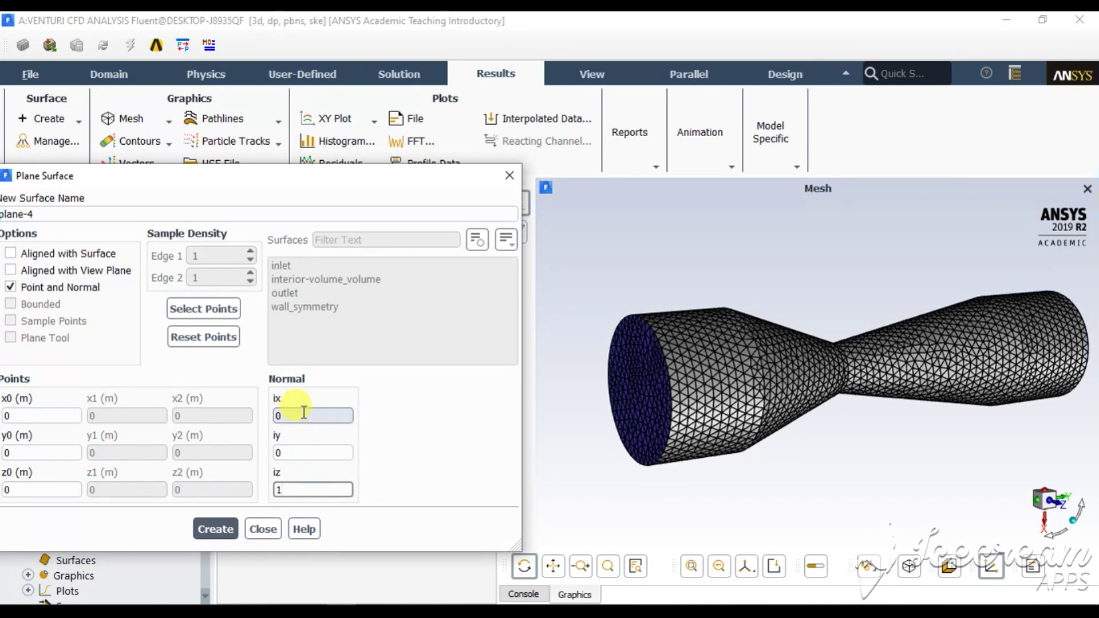
click(218, 531)
click(509, 175)
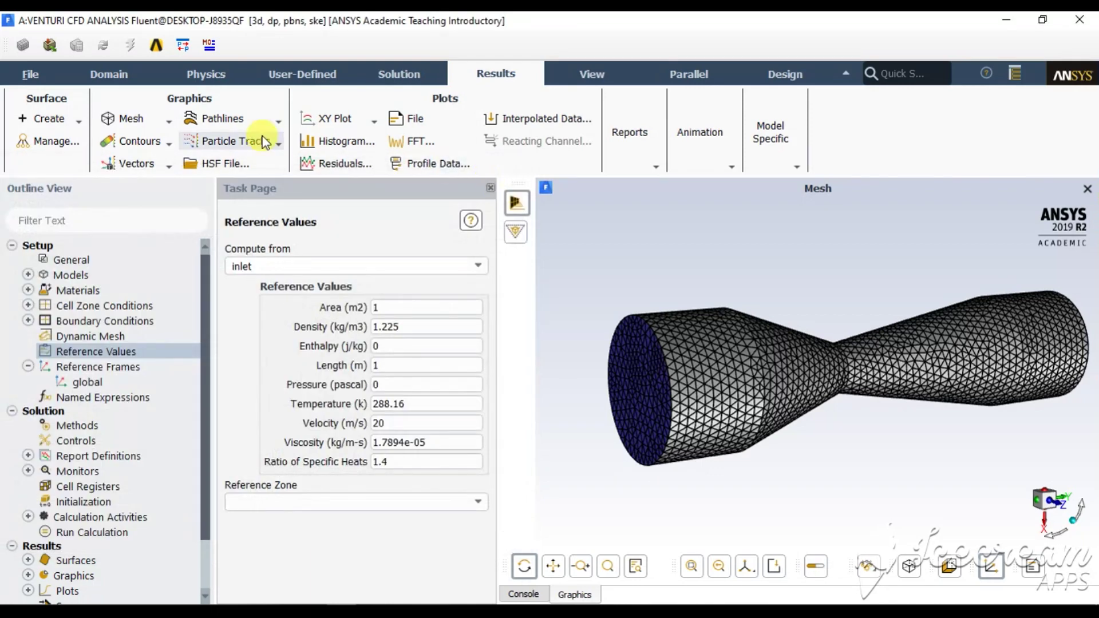
Step: Display a banded static pressure contour with contour lines on plane-4
click(164, 143)
click(153, 181)
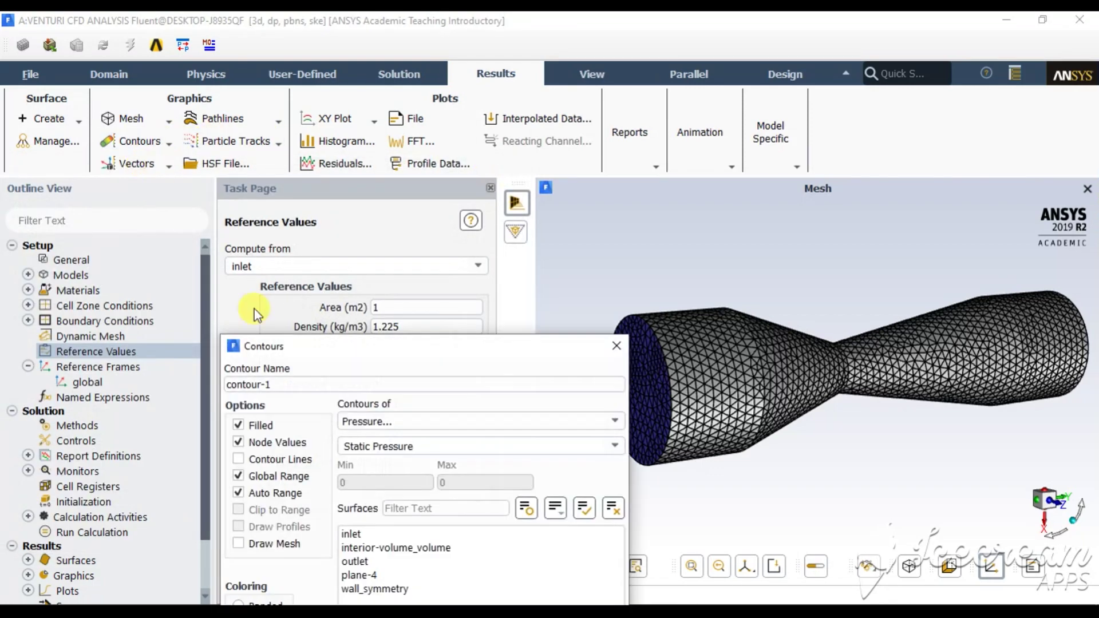
drag(325, 354, 230, 198)
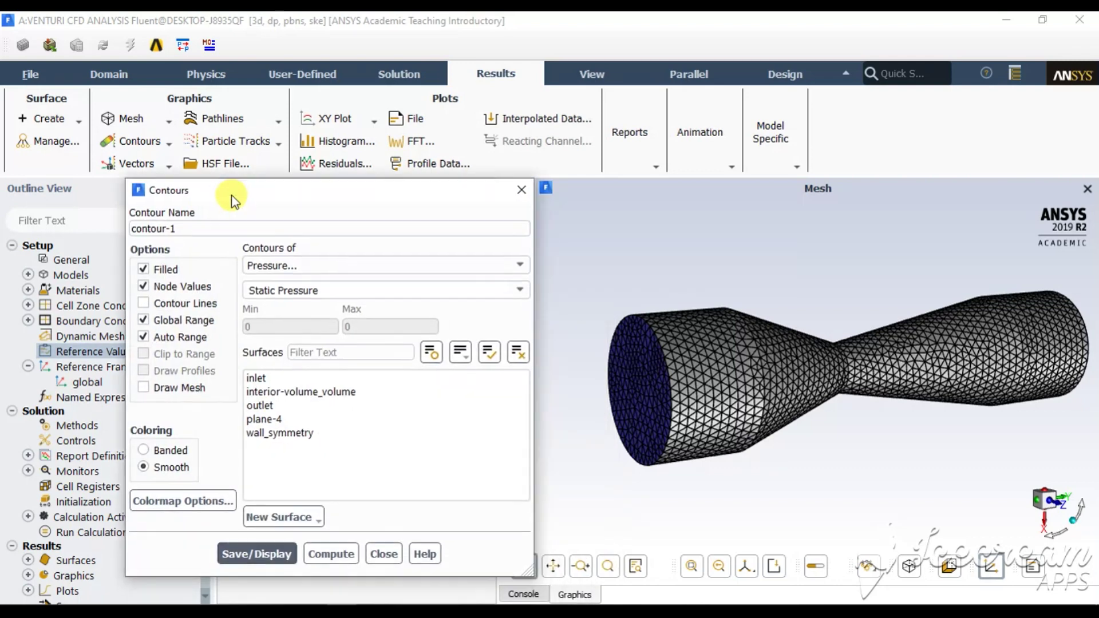
click(287, 421)
click(170, 303)
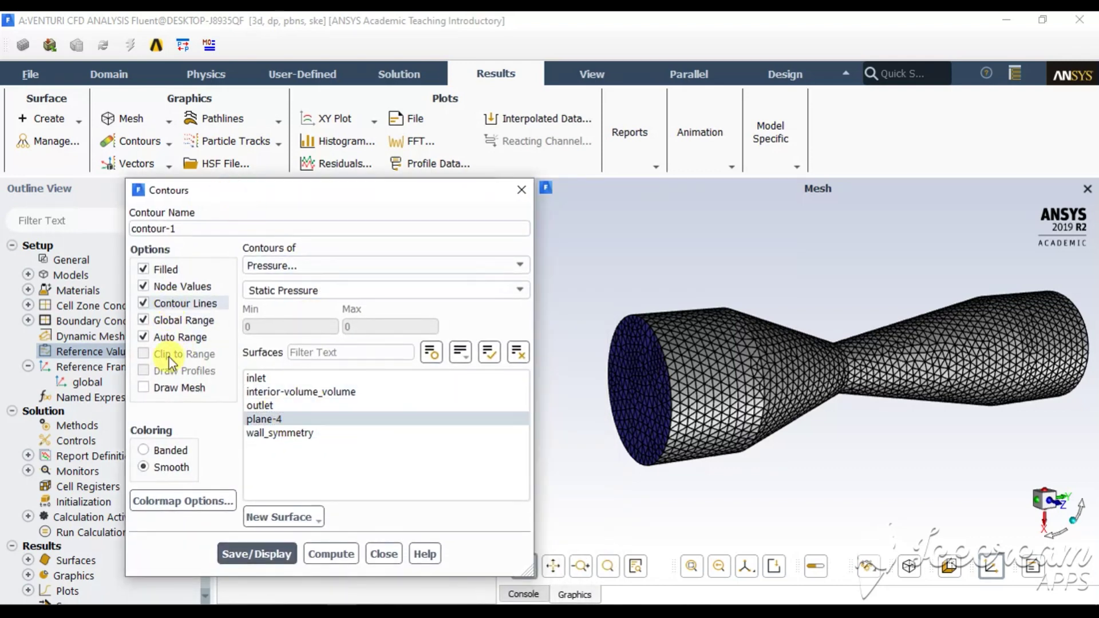
click(170, 452)
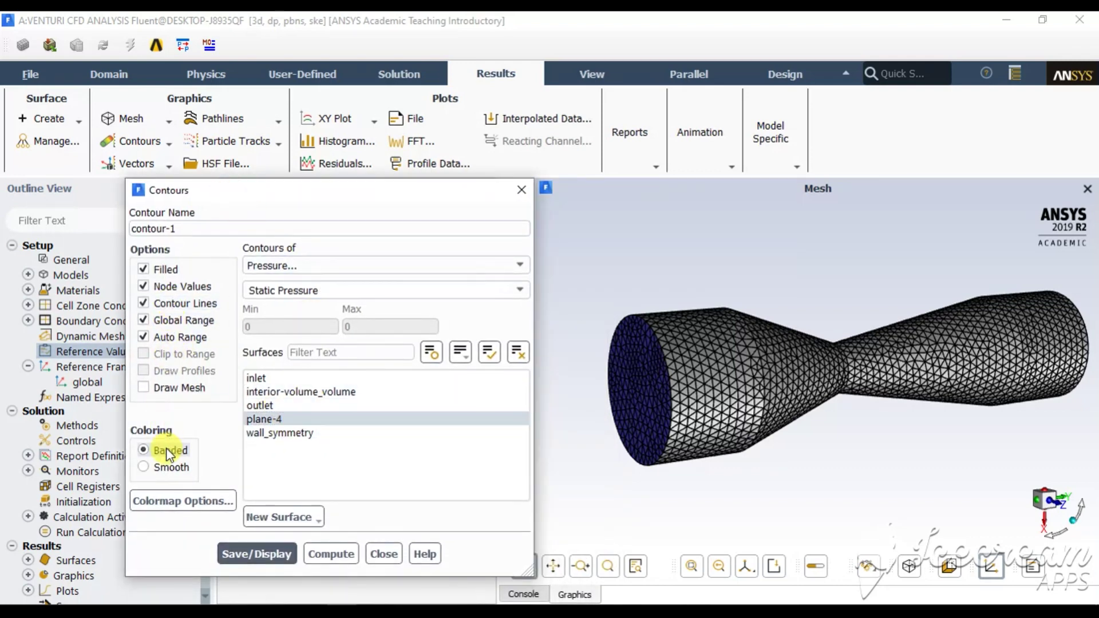
click(262, 556)
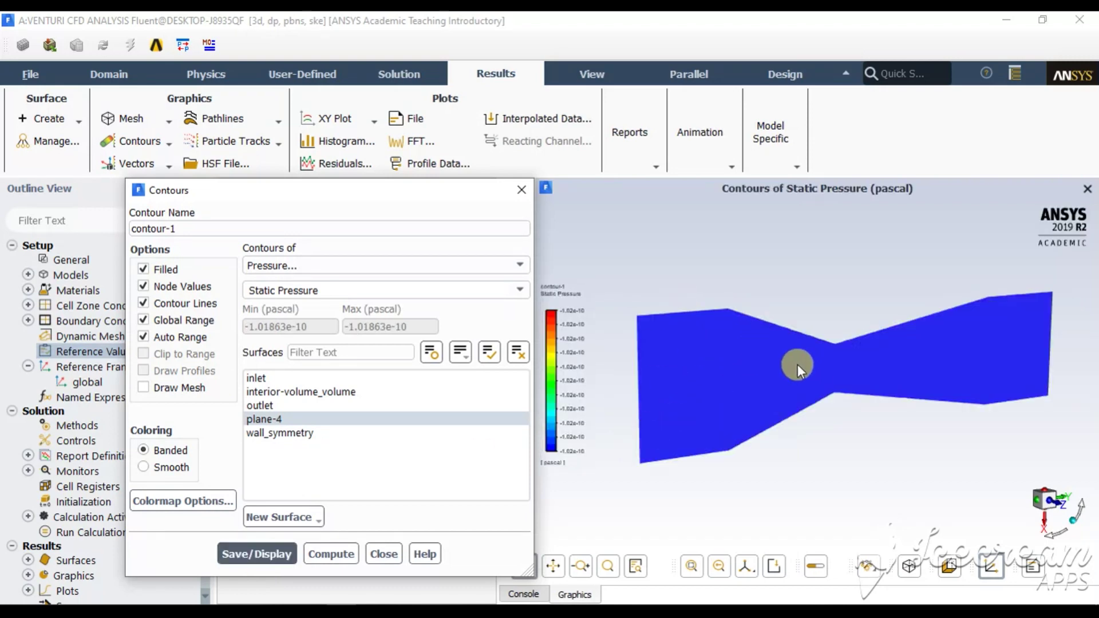
click(379, 554)
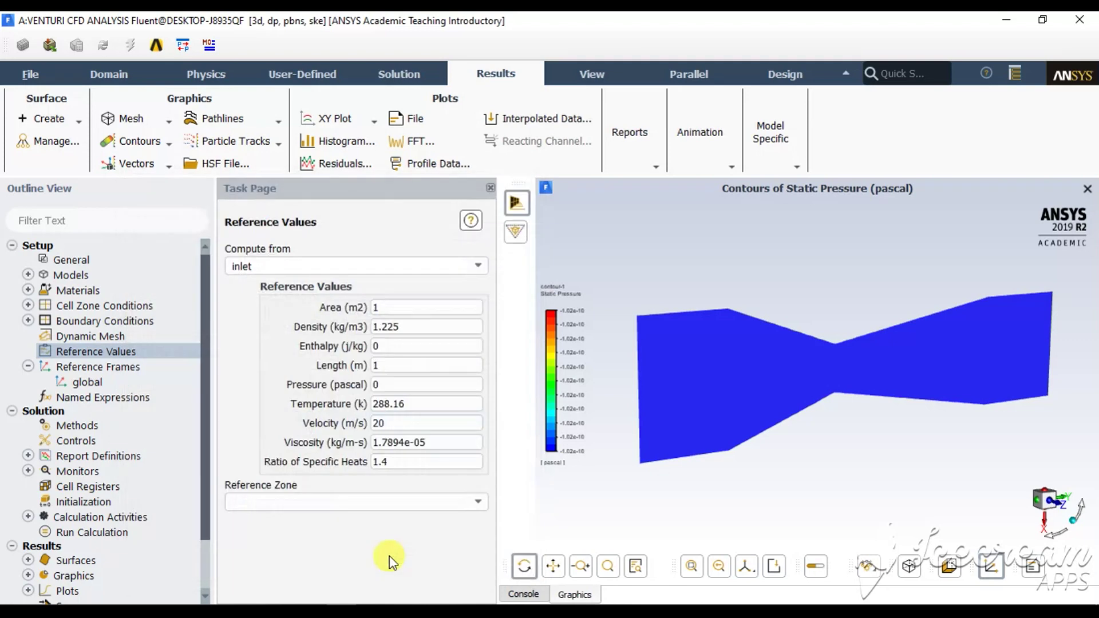
Step: Redefine contour-2 as banded velocity magnitude with contour lines on plane-4 and display it
click(156, 143)
click(126, 160)
click(310, 265)
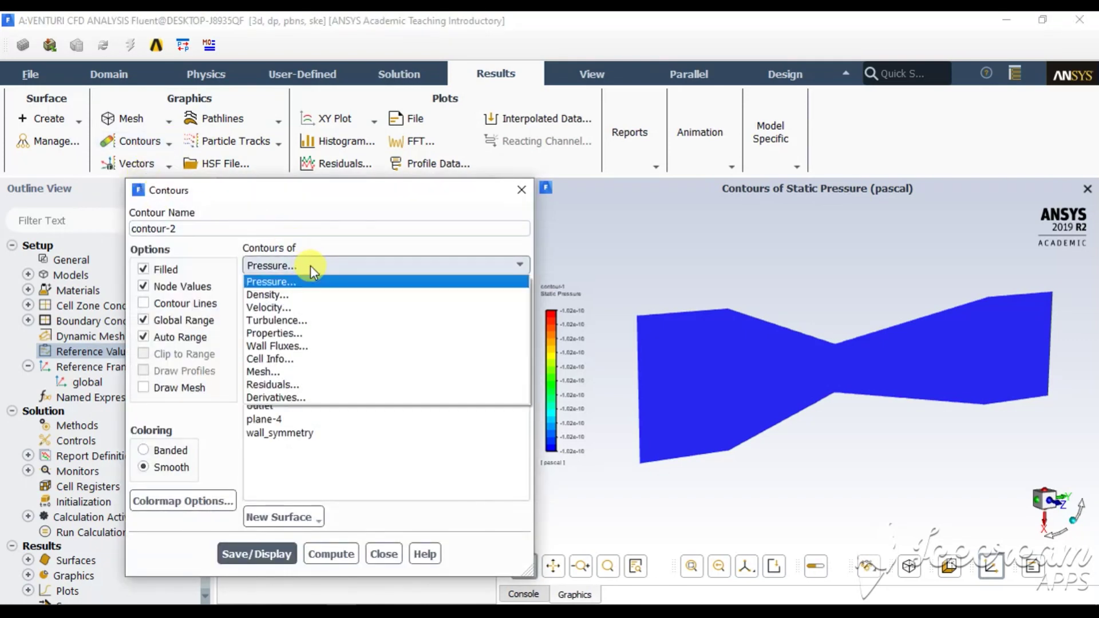
click(331, 320)
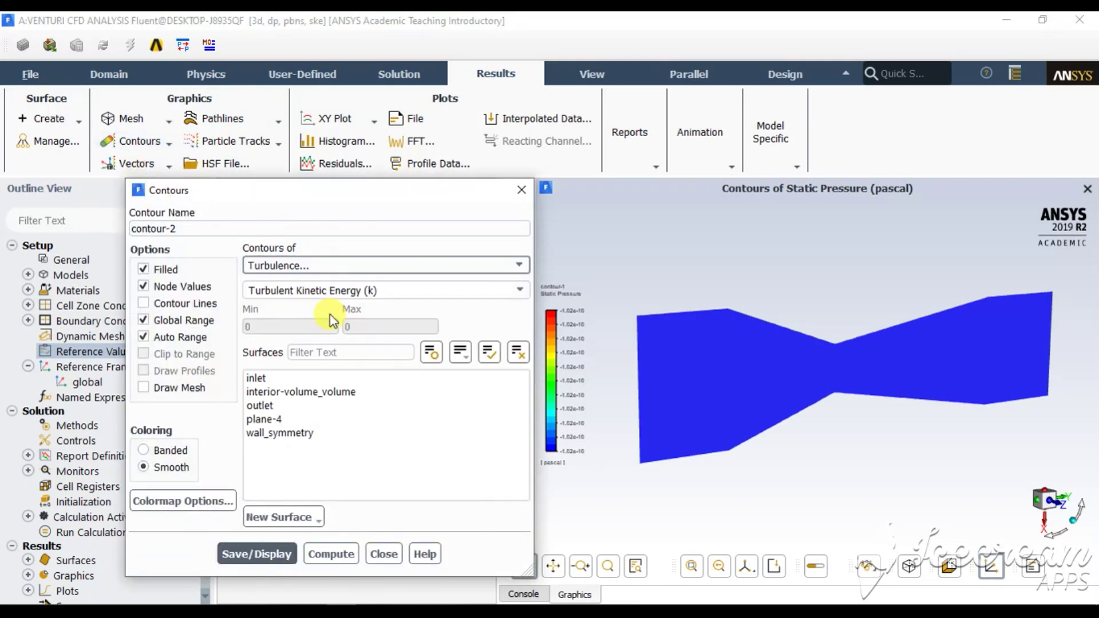
click(348, 267)
click(334, 307)
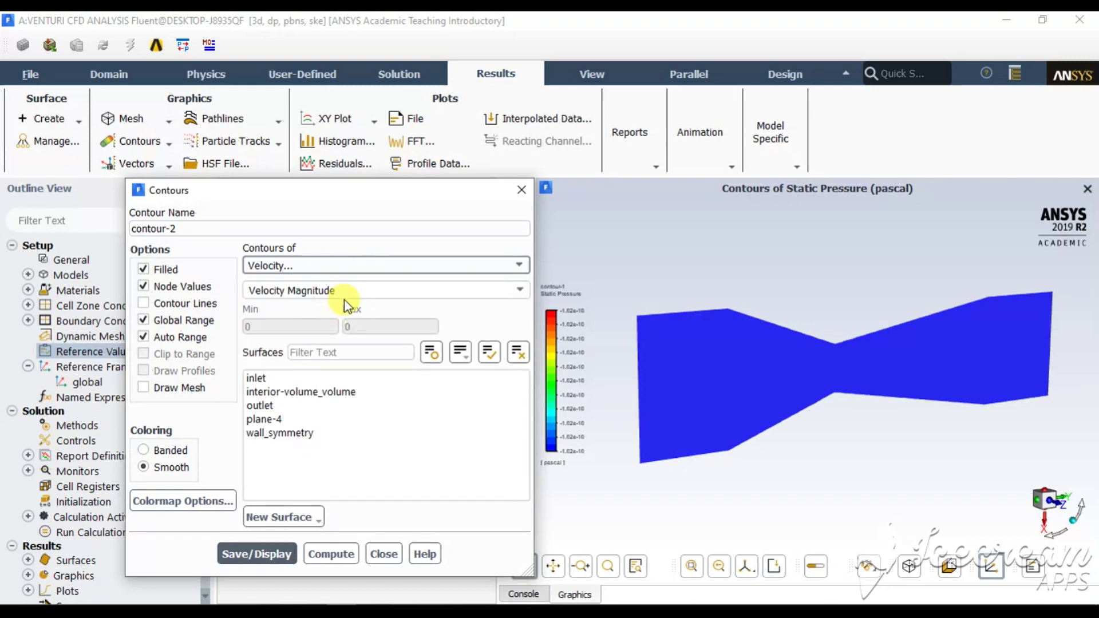
click(269, 419)
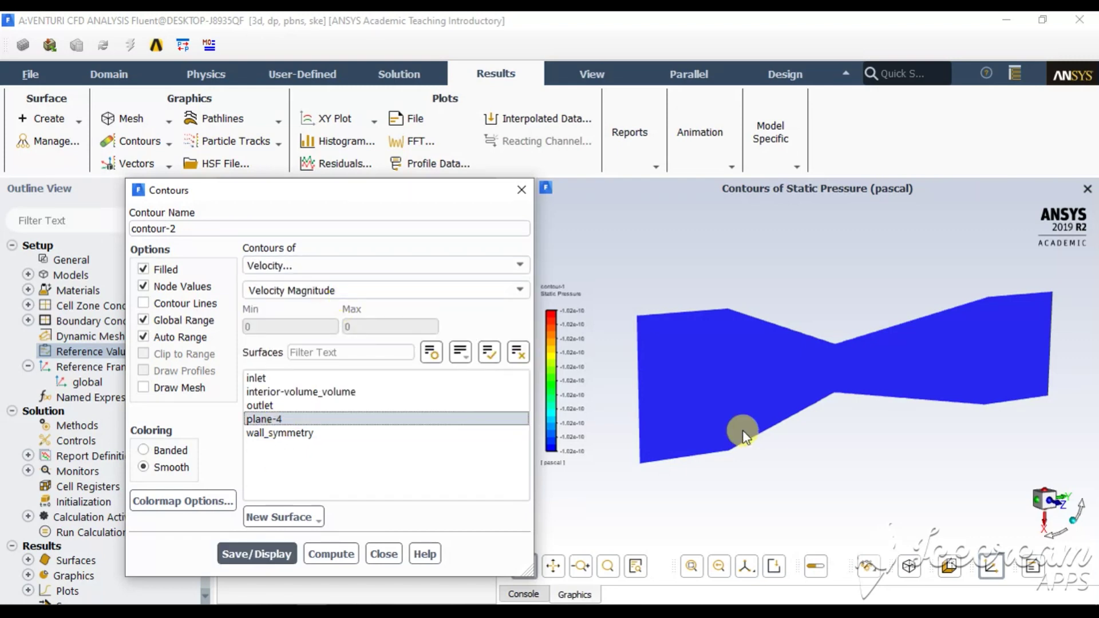
click(163, 305)
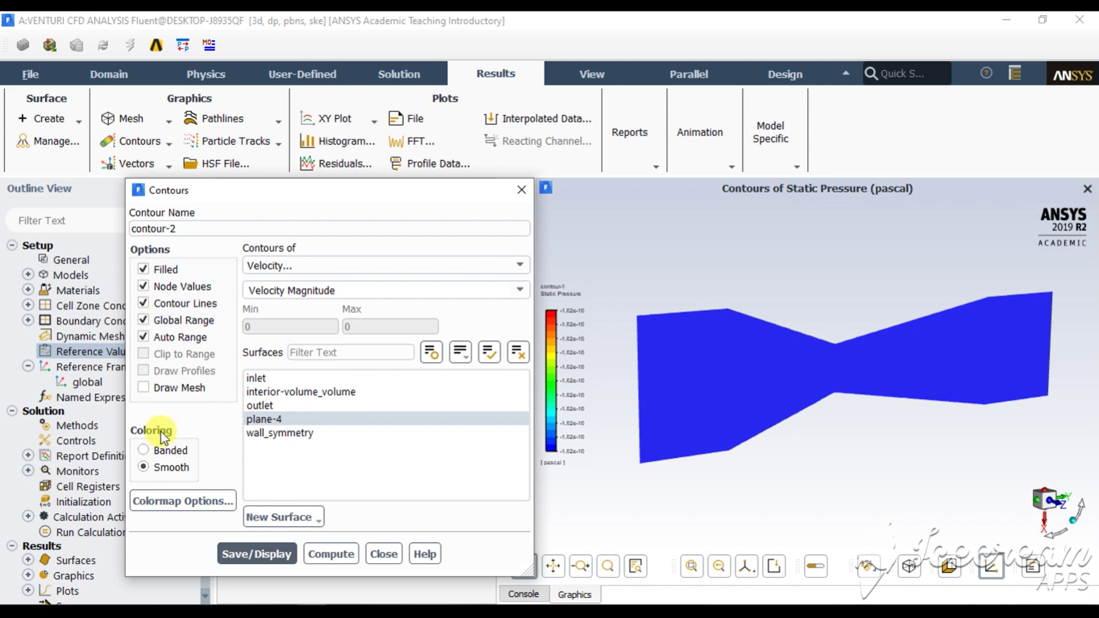
click(144, 450)
click(264, 555)
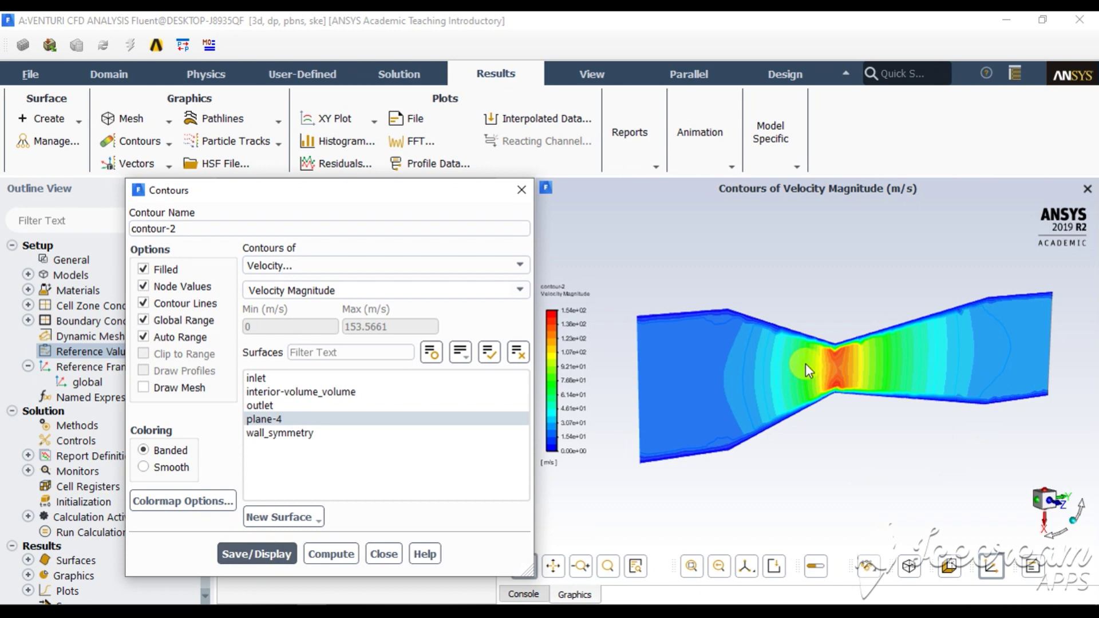
click(383, 554)
click(558, 464)
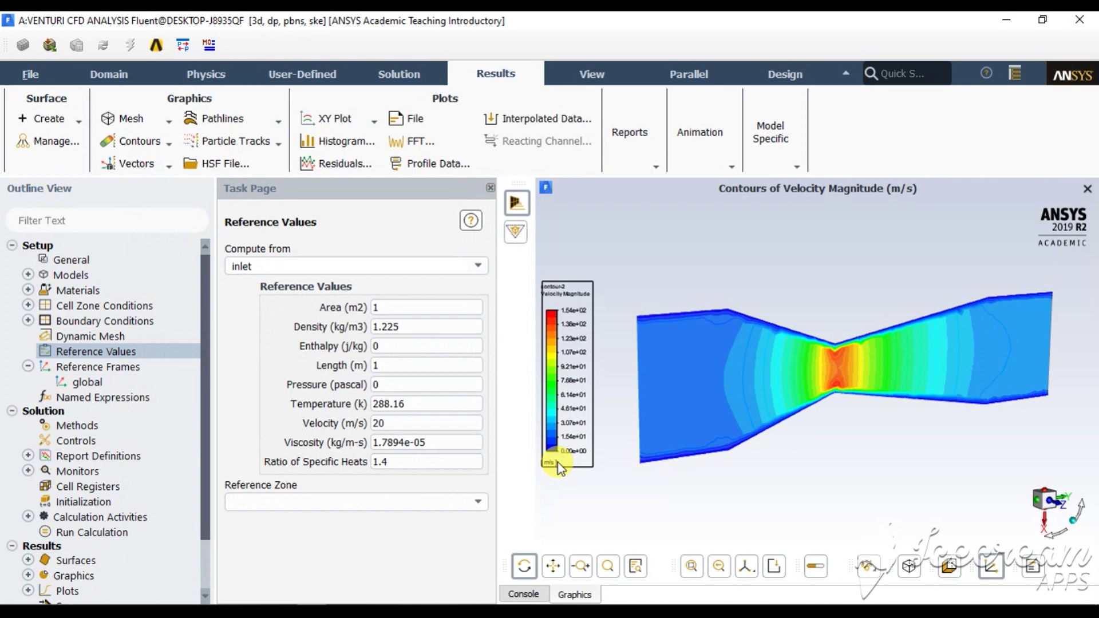
Step: Create a solution animation recording contour-1 every iteration in view-0
click(379, 74)
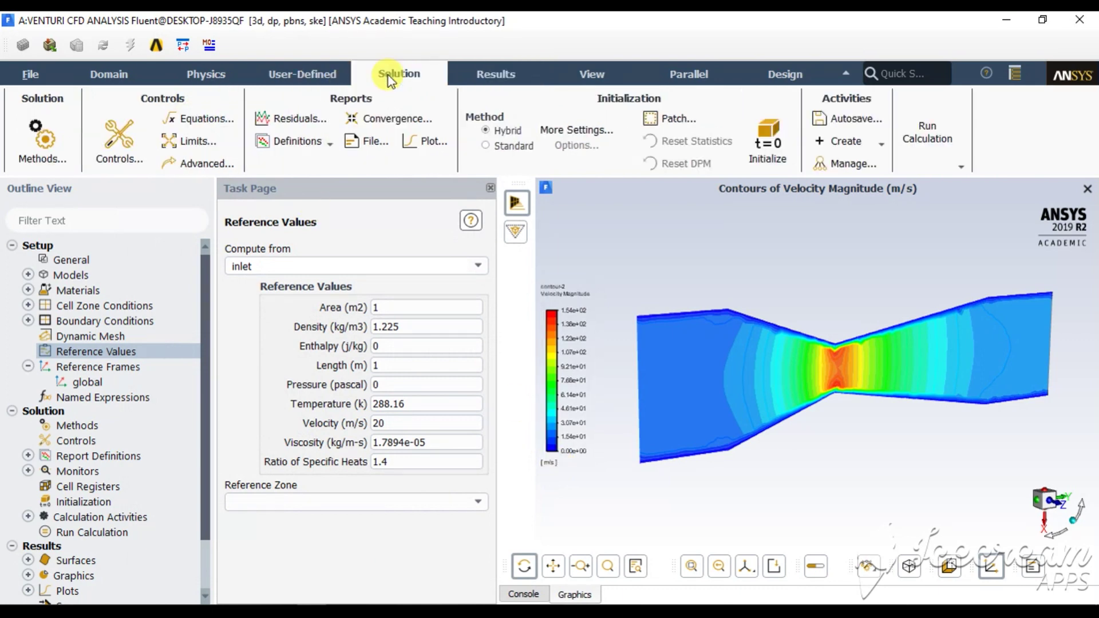
click(858, 141)
click(871, 178)
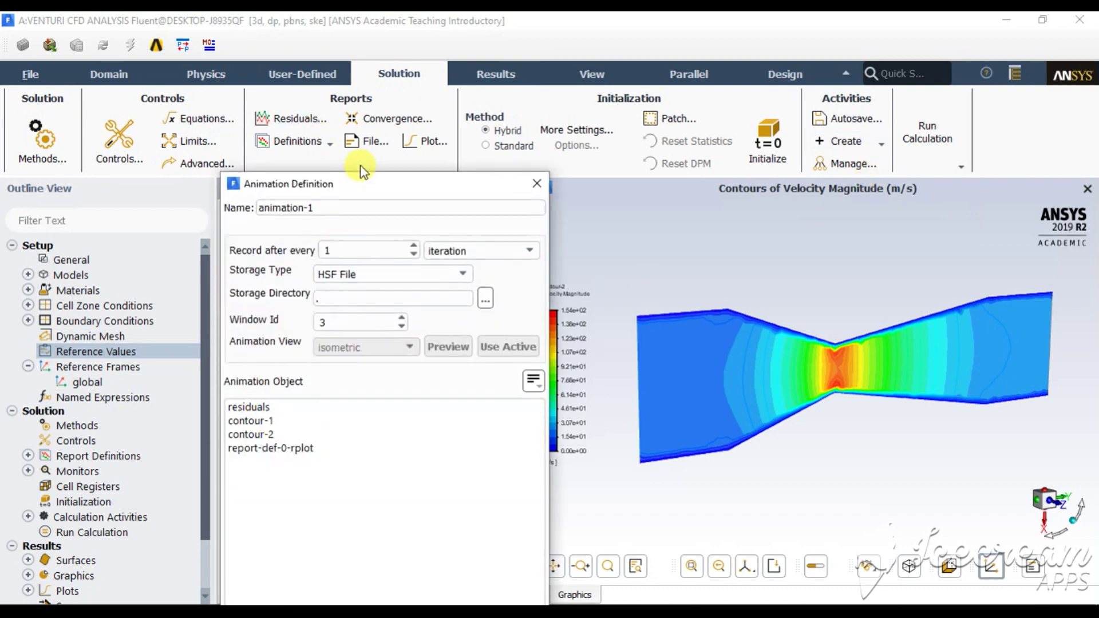
drag(359, 190, 342, 91)
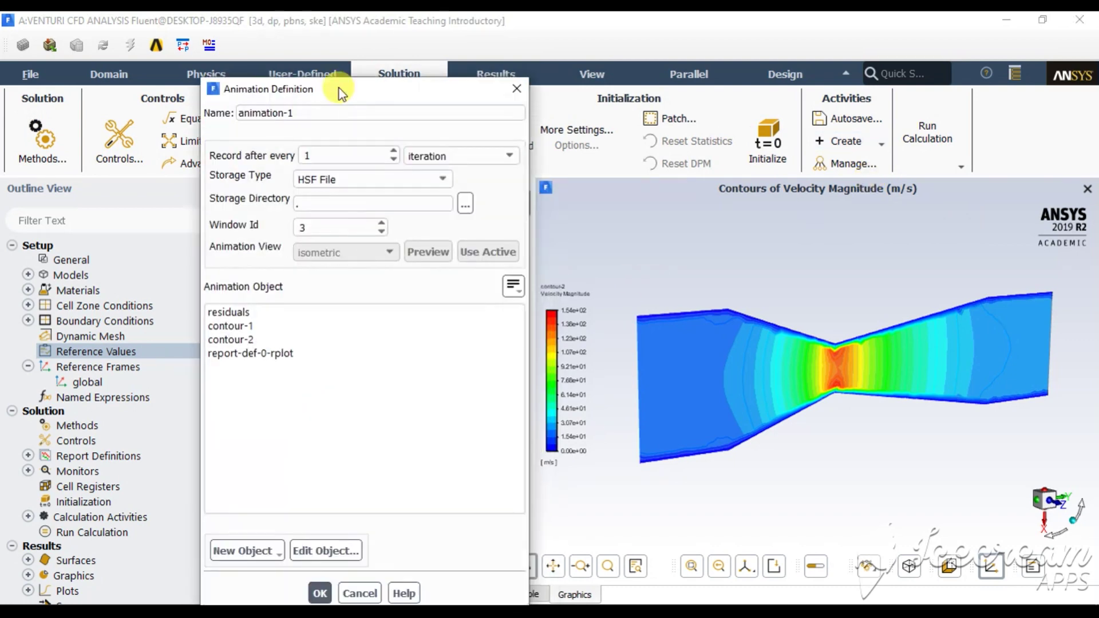
click(230, 326)
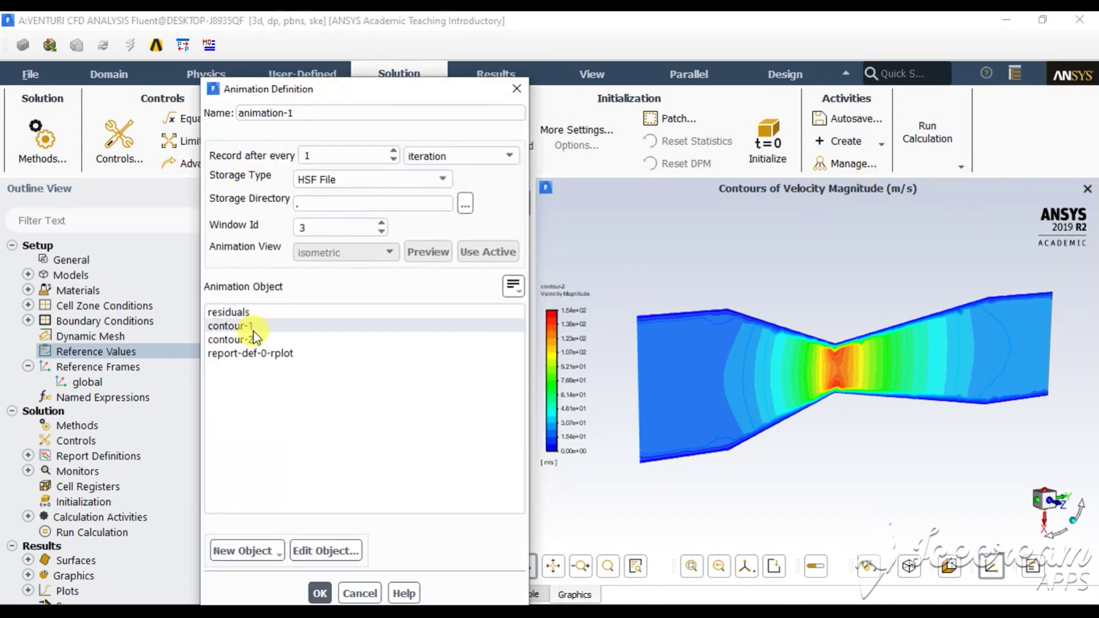
click(486, 252)
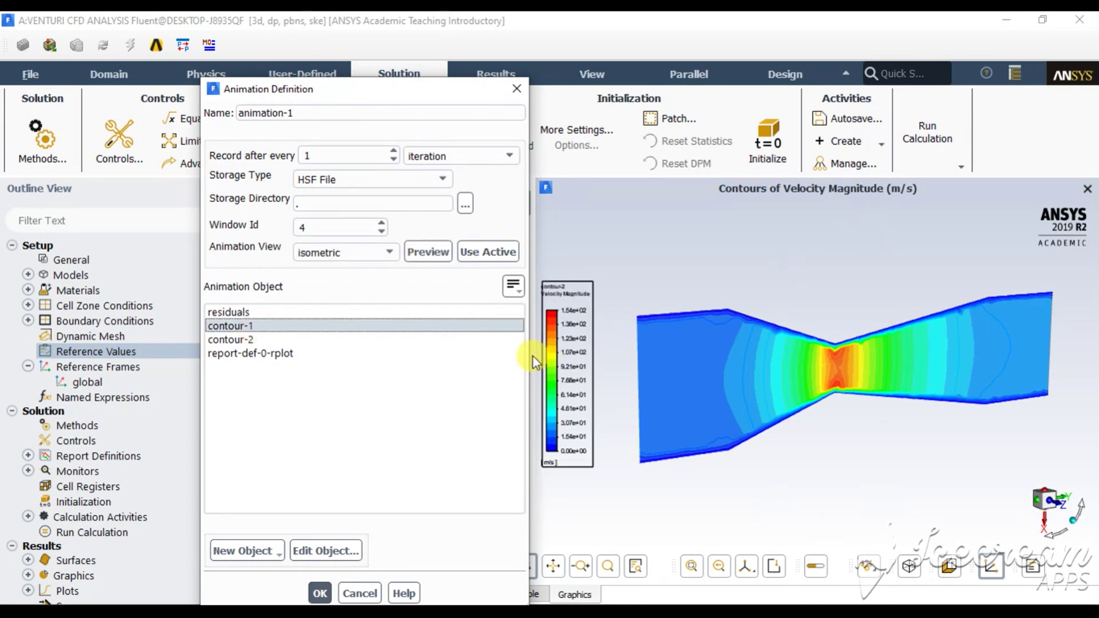
click(483, 253)
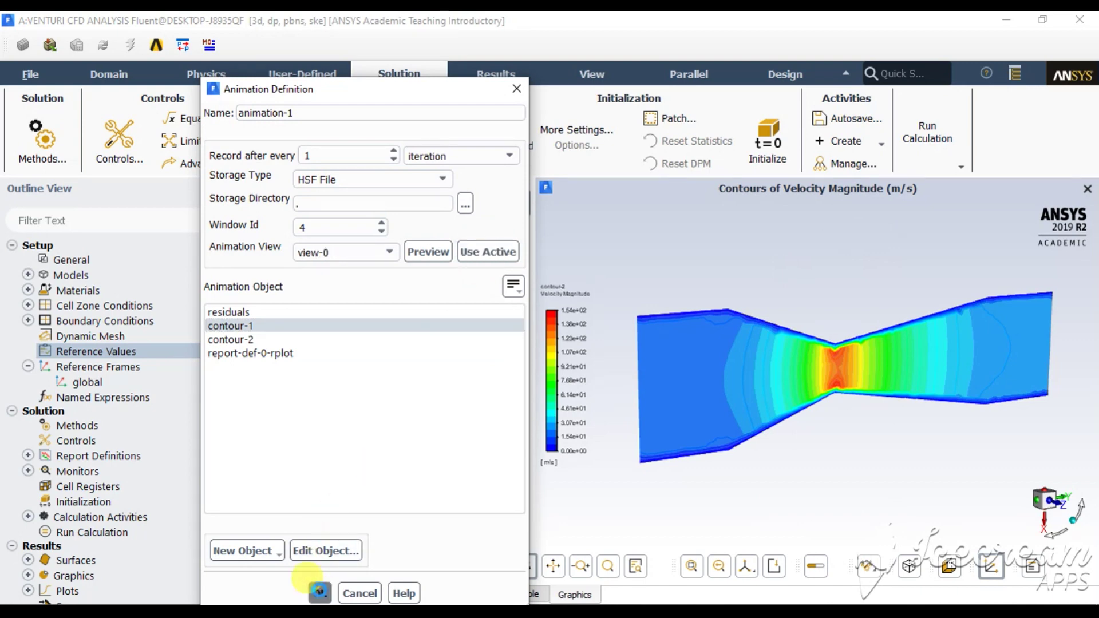
click(320, 592)
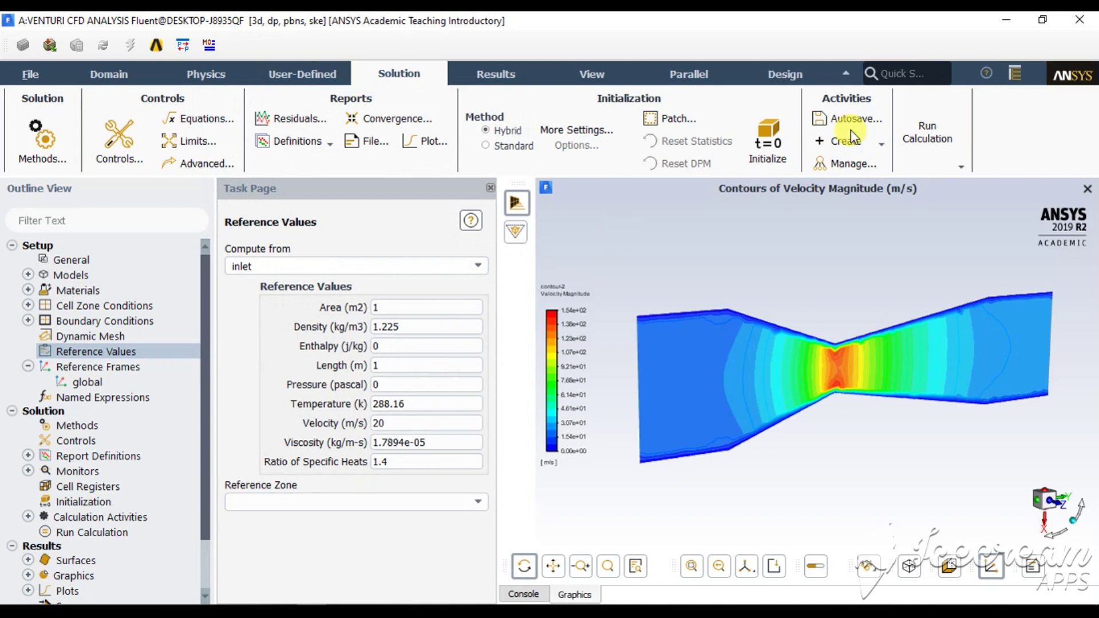
Step: Create animation-2 recording contour-2 using the active view
click(839, 140)
click(864, 180)
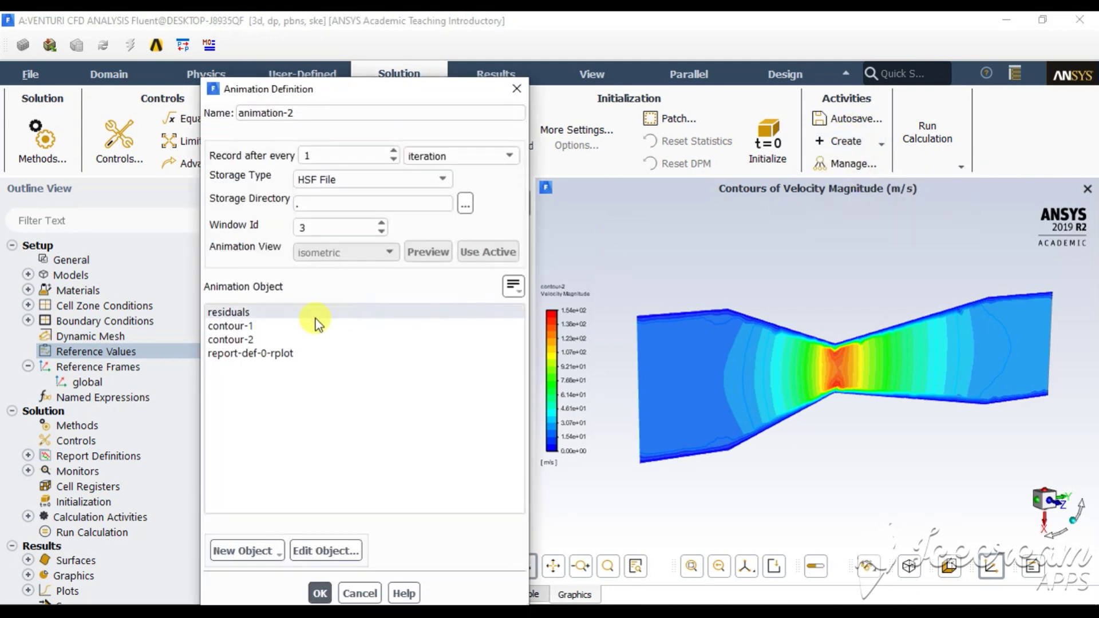
click(231, 339)
click(483, 252)
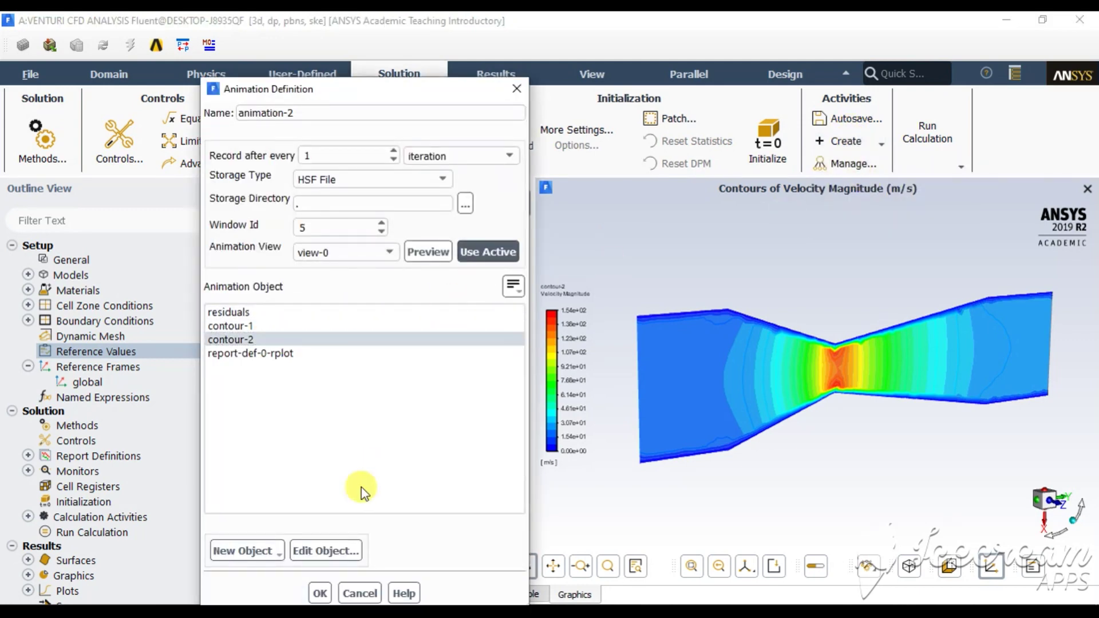
click(320, 592)
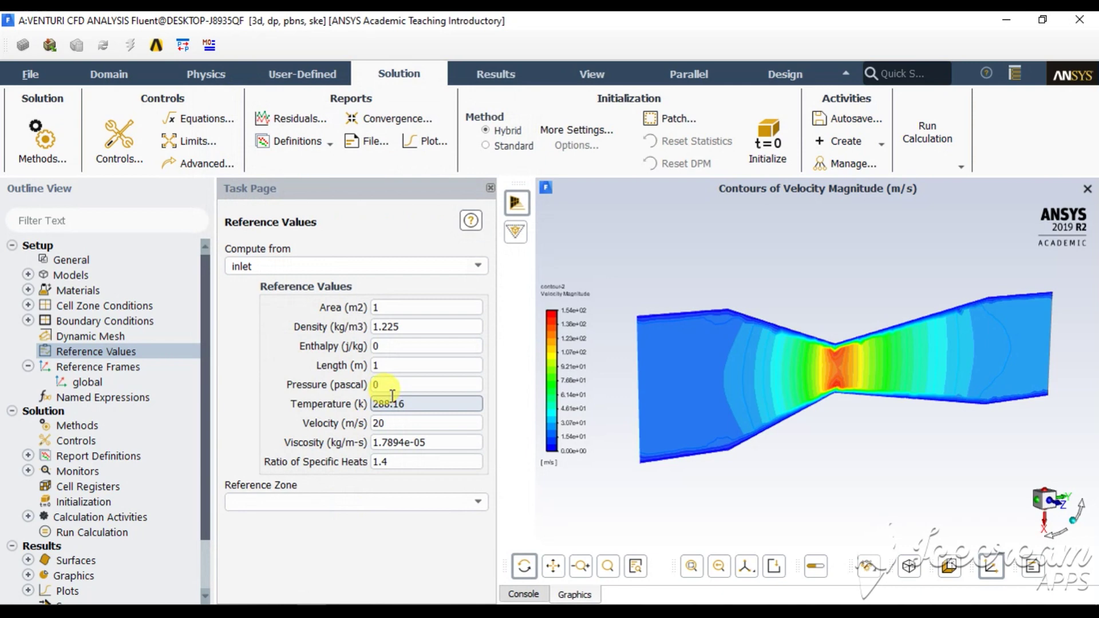
click(394, 387)
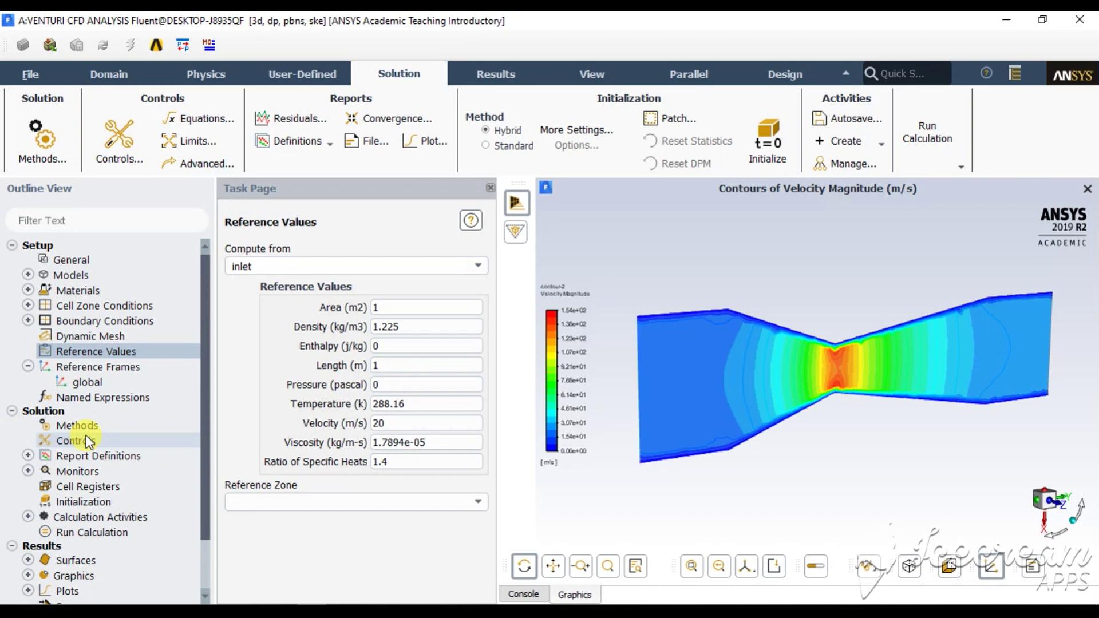
Step: Enter 200 as the number of iterations on the Run Calculation page
scroll(205, 424, down, 3)
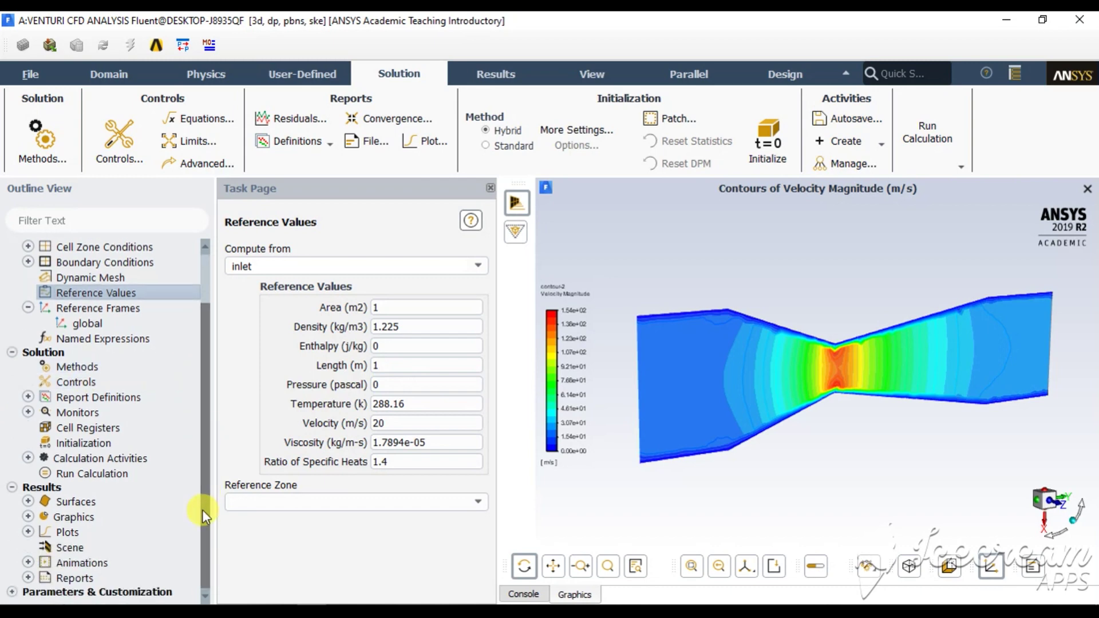
click(85, 475)
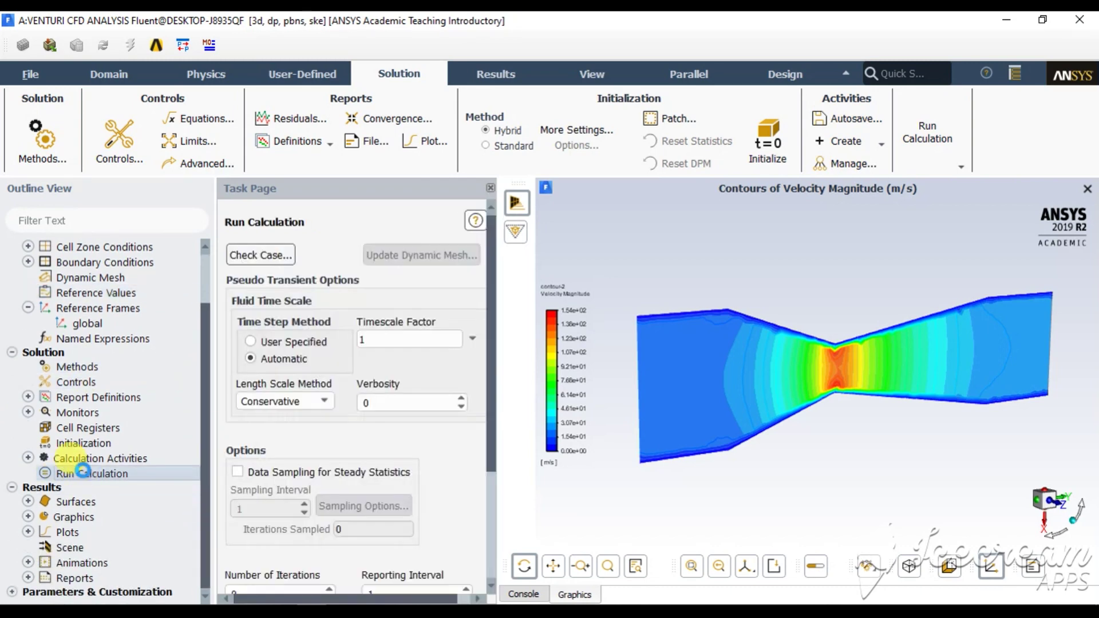
click(28, 395)
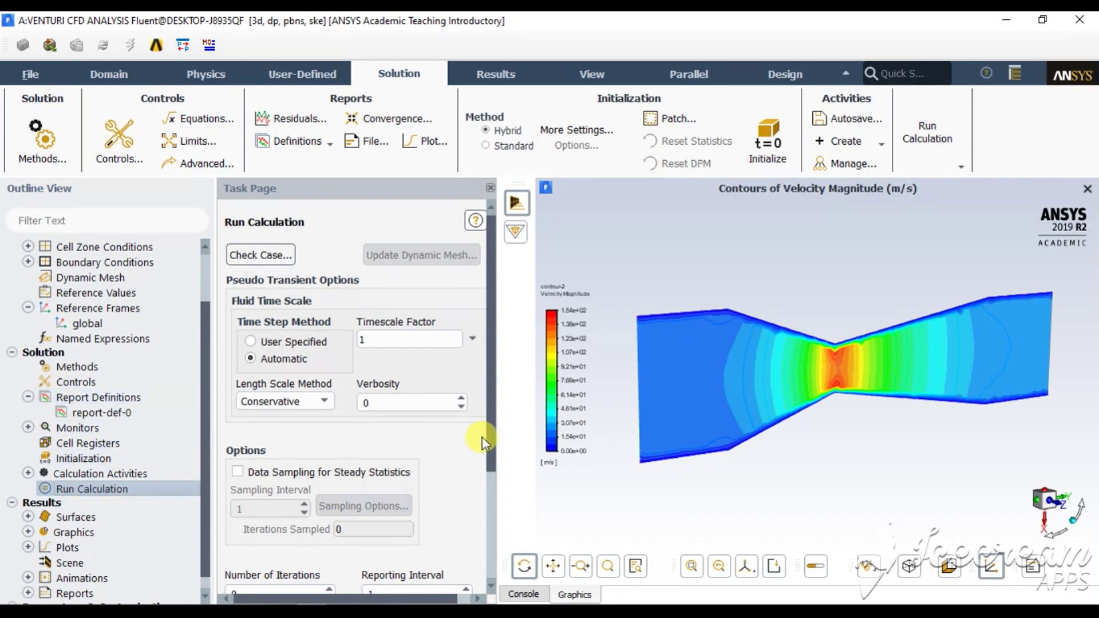
scroll(491, 515, down, 5)
double_click(229, 431)
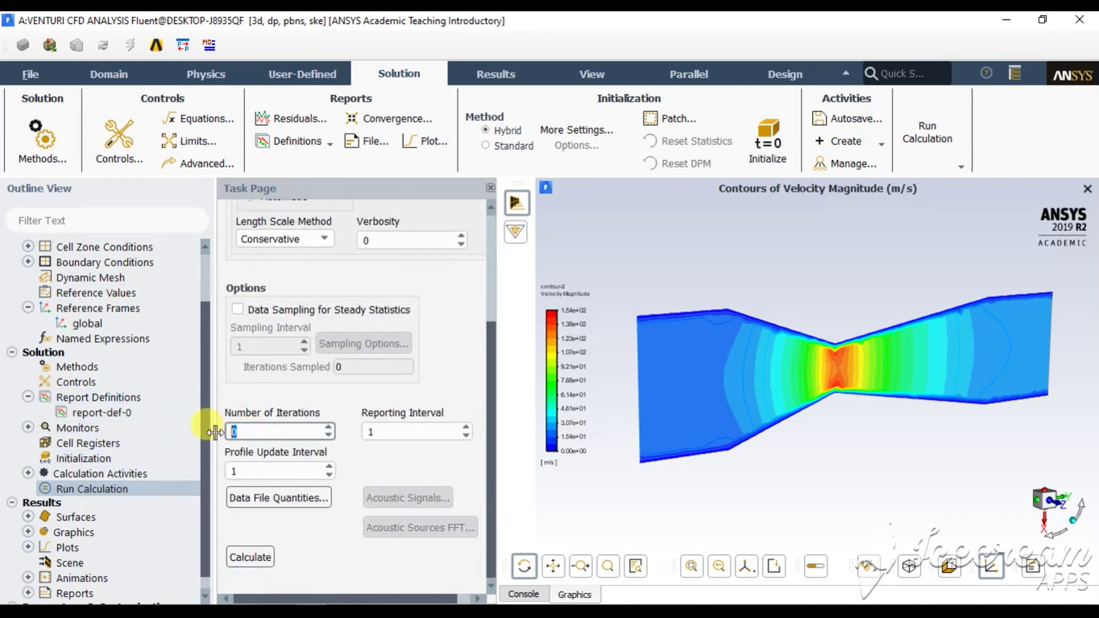
text(200)
Step: Run the 200-iteration calculation and display the report-def-0 outlet mass flow rate plot
click(252, 556)
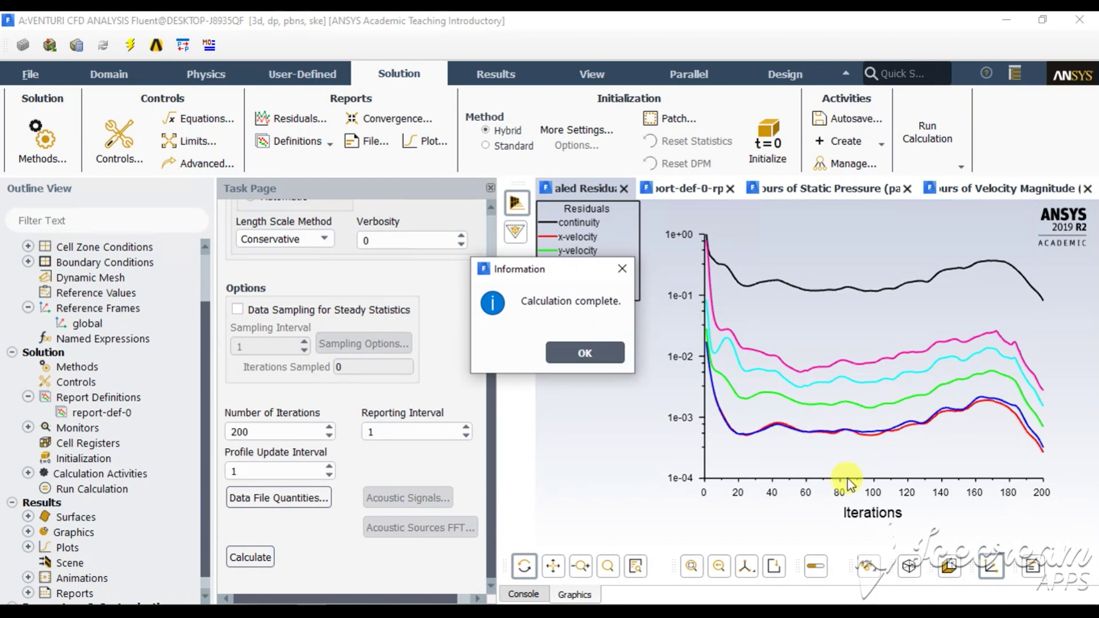
click(599, 354)
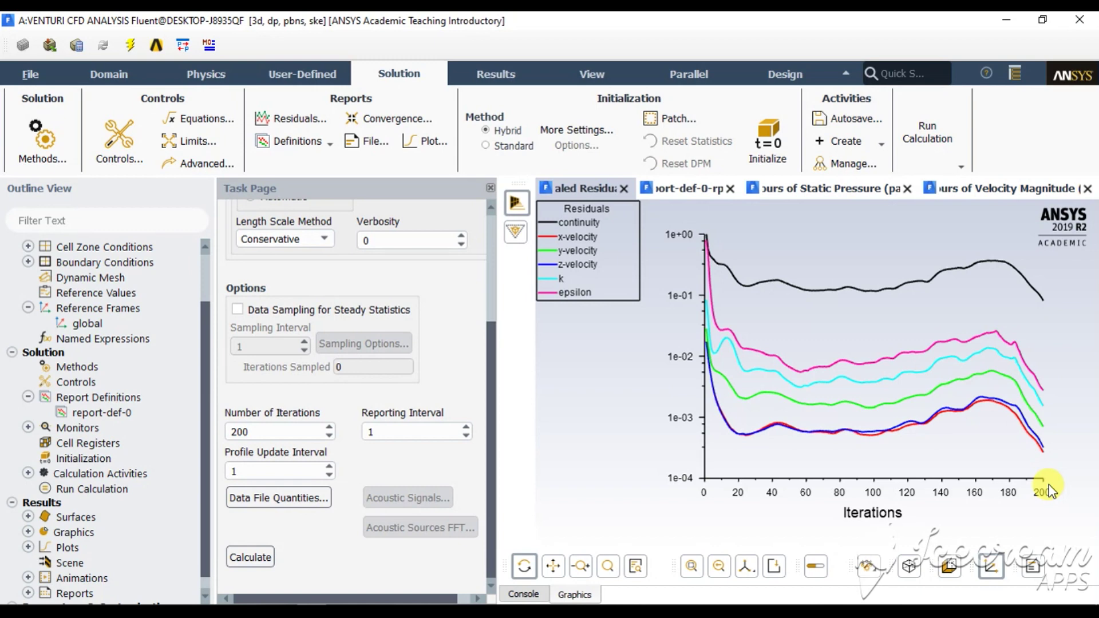
click(696, 188)
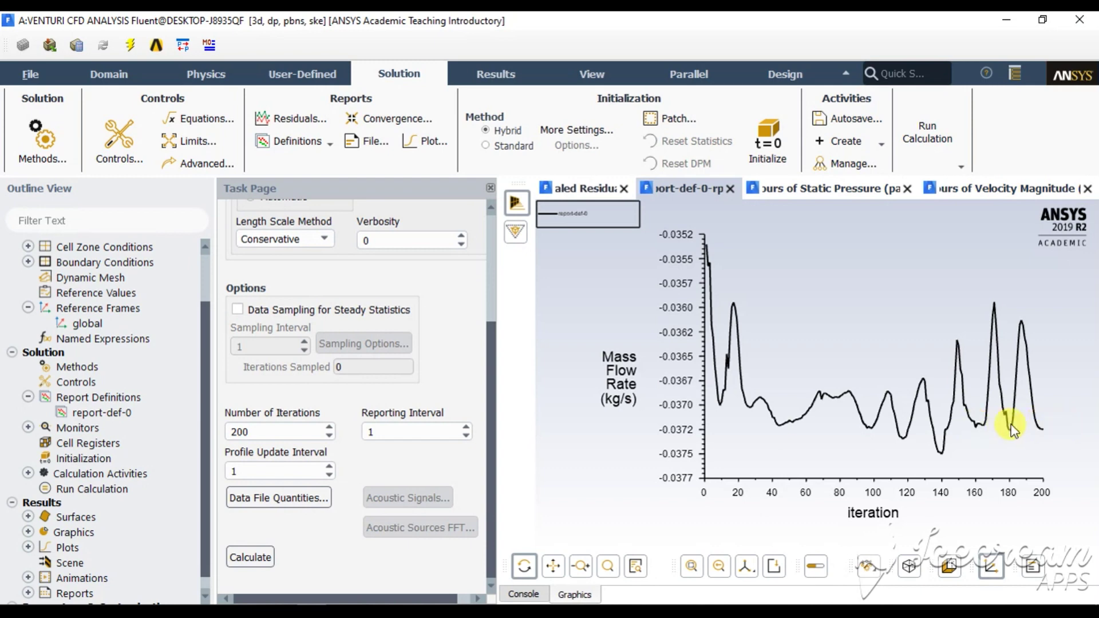
Step: View the static pressure and velocity magnitude contour results
click(820, 191)
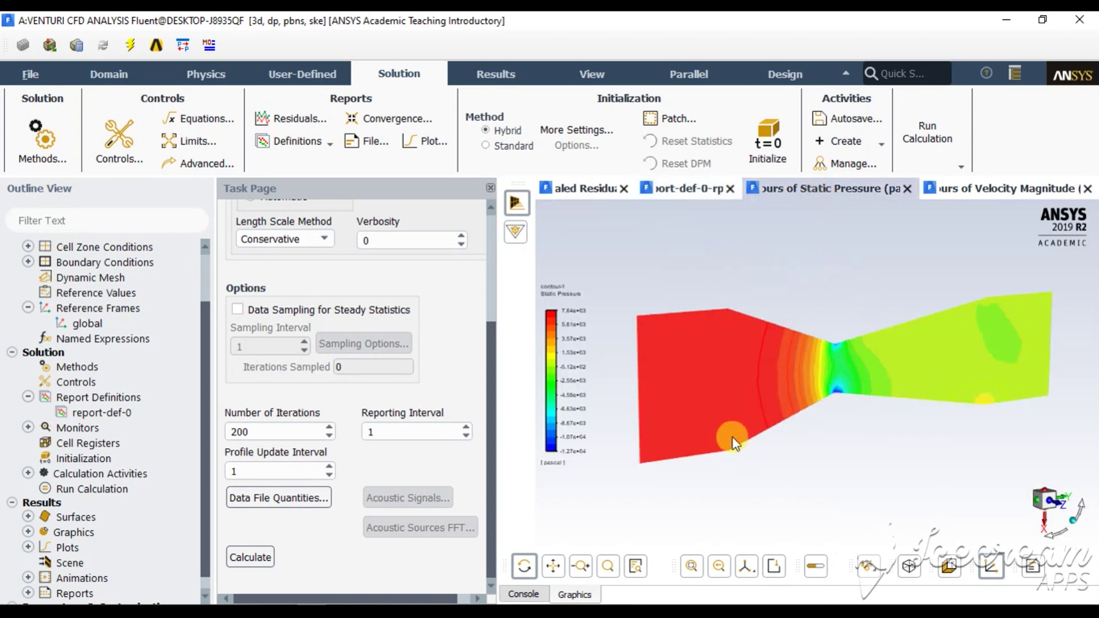
click(960, 190)
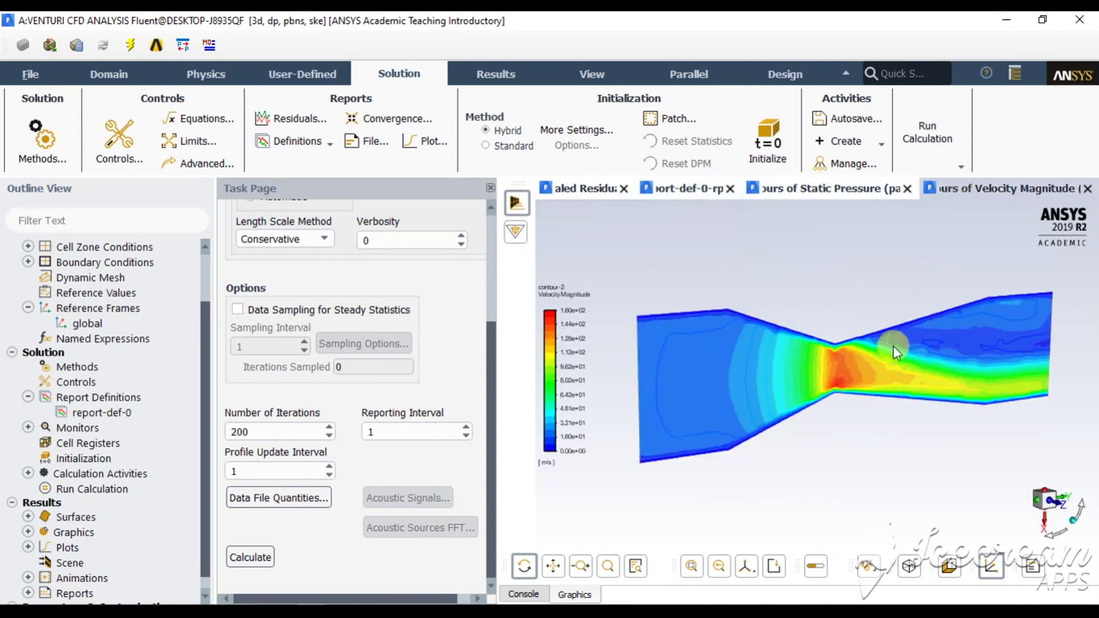
click(182, 445)
scroll(205, 538, down, 1)
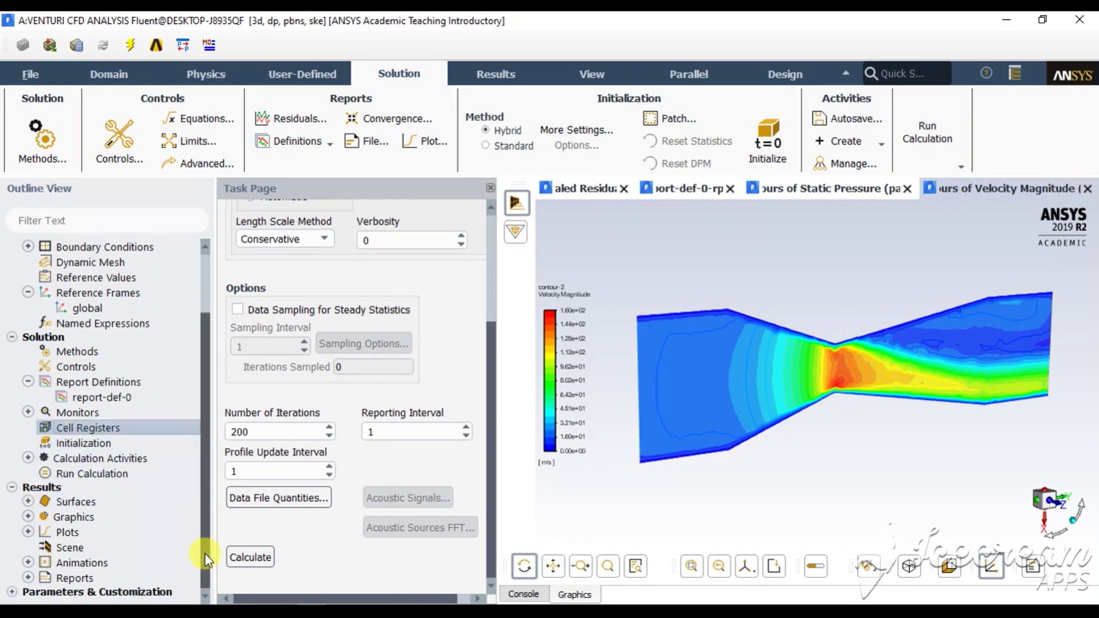
Step: Start playback of animation-1, the static pressure contour sequence
click(28, 563)
click(95, 579)
double_click(94, 579)
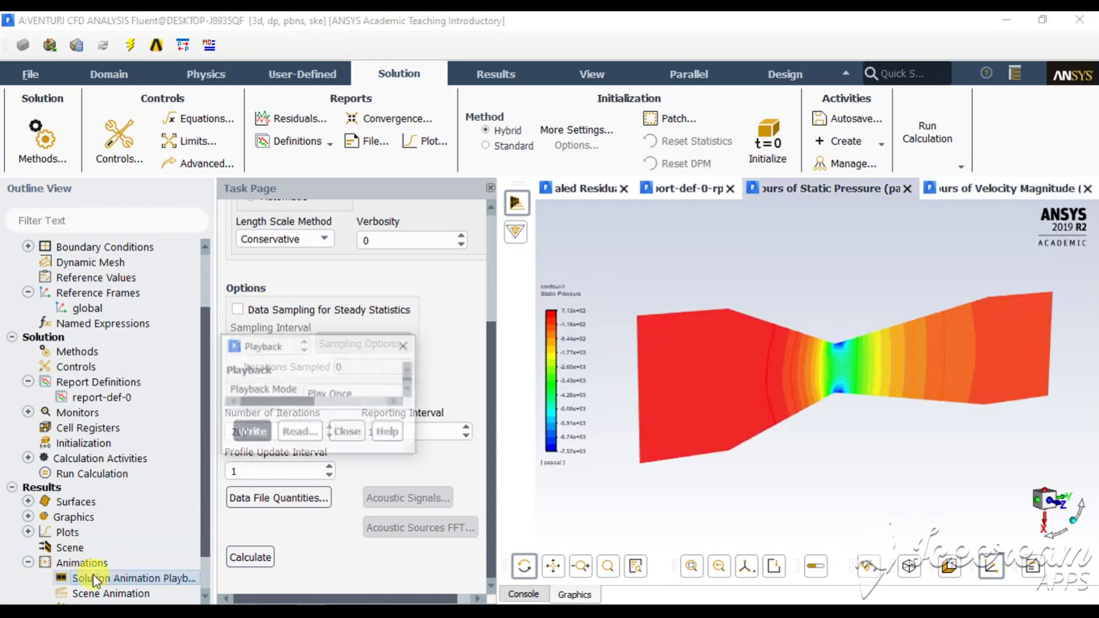
drag(341, 342, 206, 196)
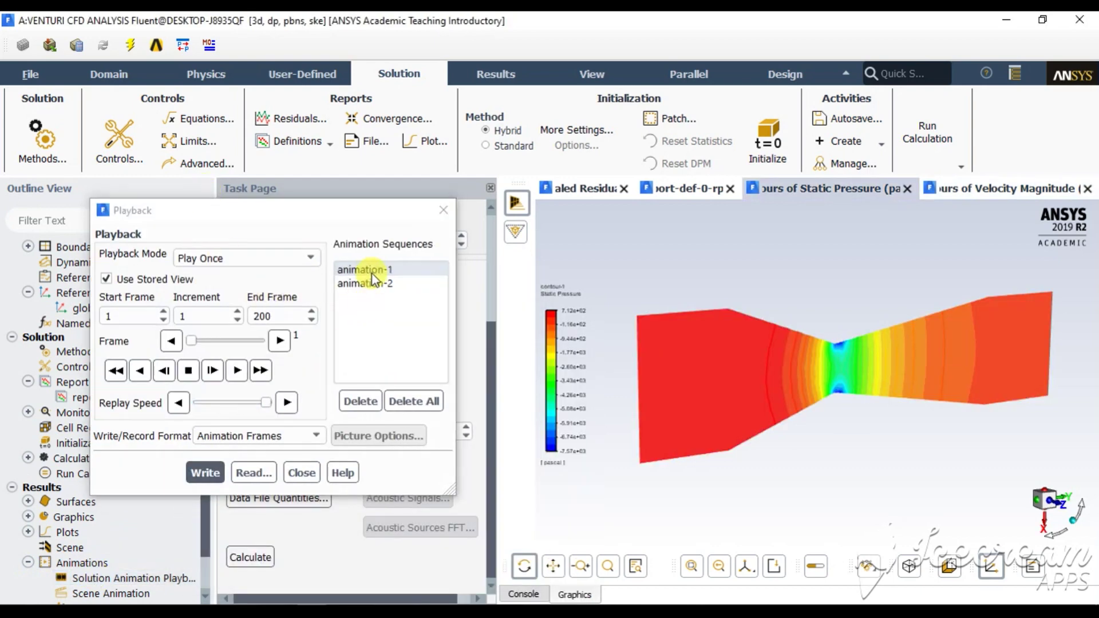
click(236, 370)
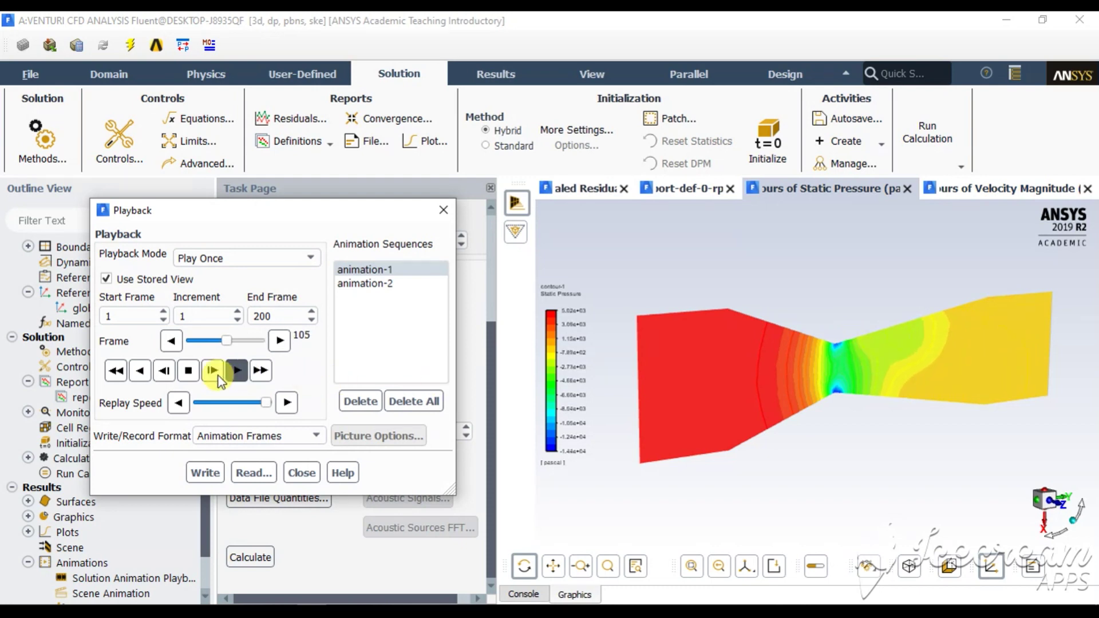
Step: Stop the pressure playback, then play and stop the velocity magnitude animation-2
click(189, 370)
click(363, 283)
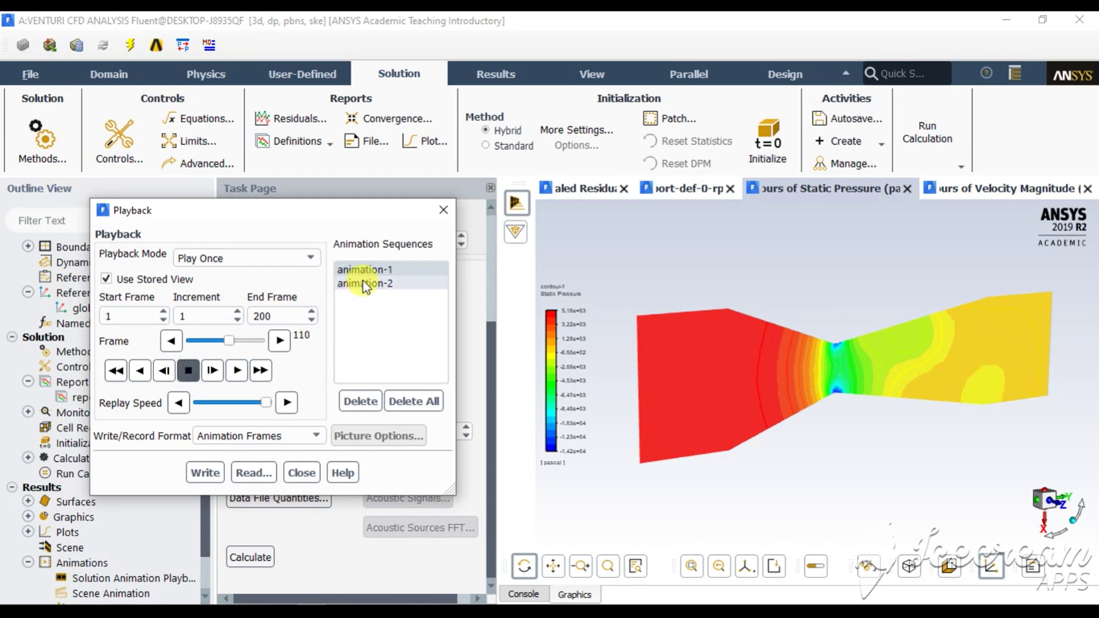
click(237, 373)
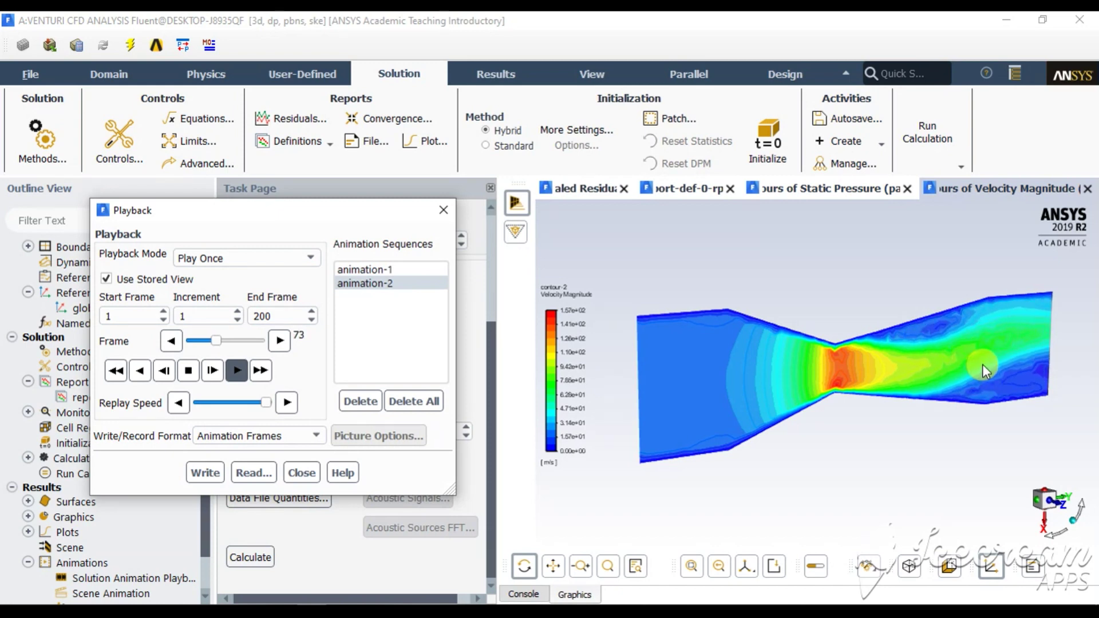
click(189, 371)
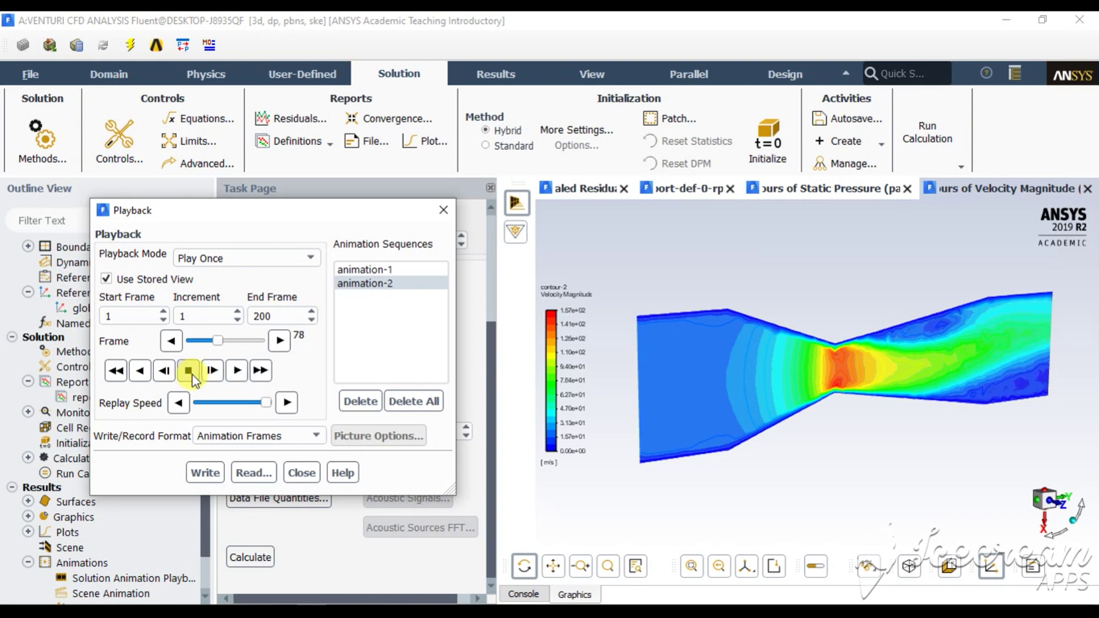
Step: Close the Playback dialog and quit Fluent, confirming with OK
click(443, 210)
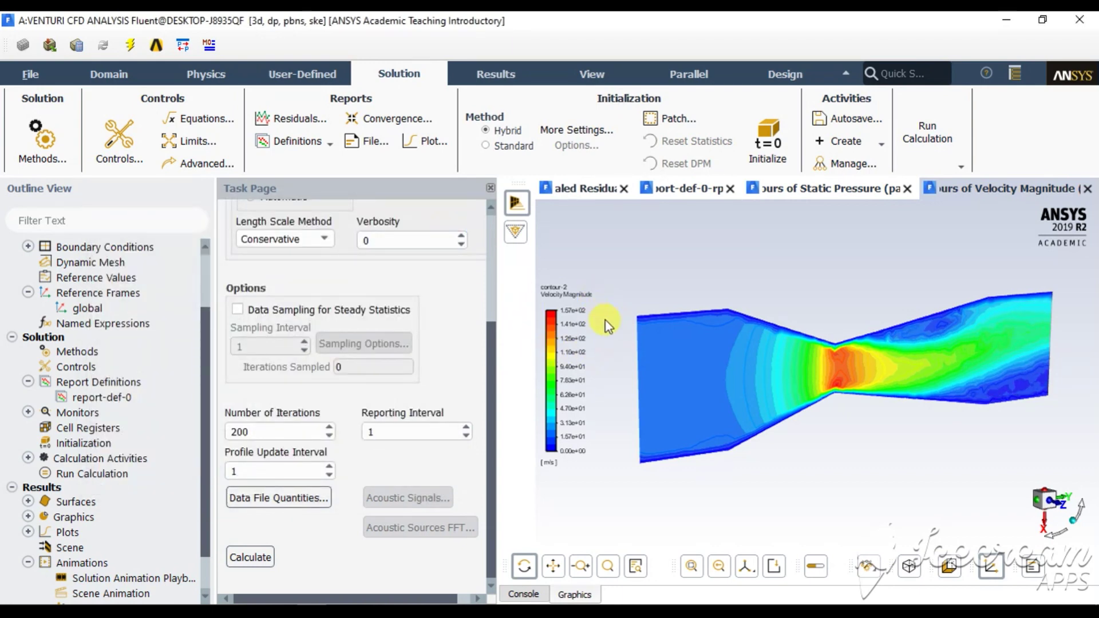
click(1080, 19)
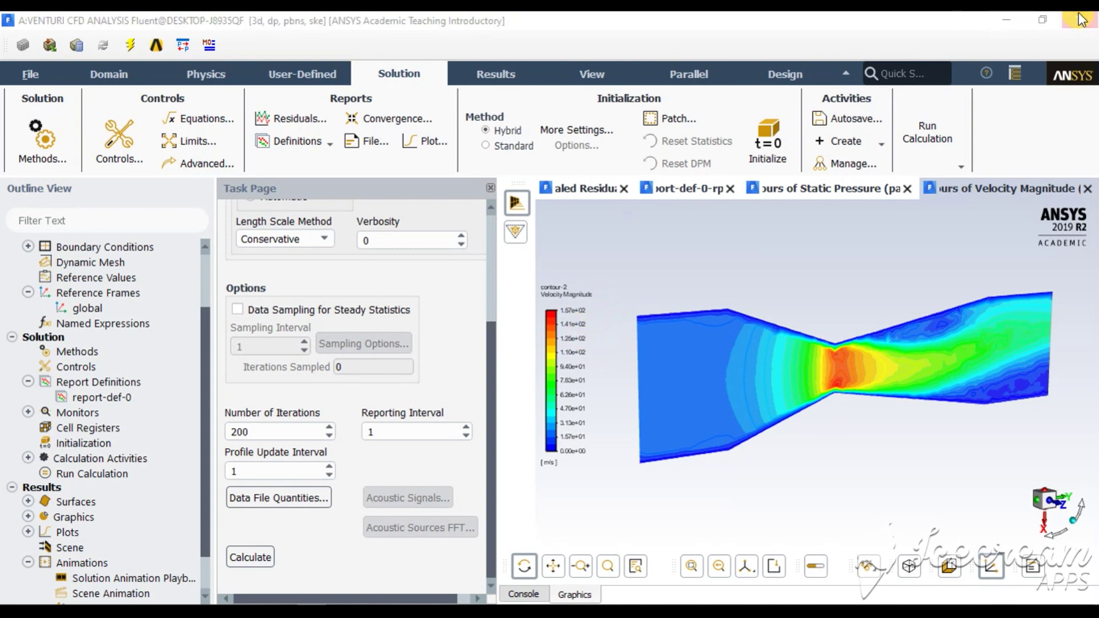
click(565, 341)
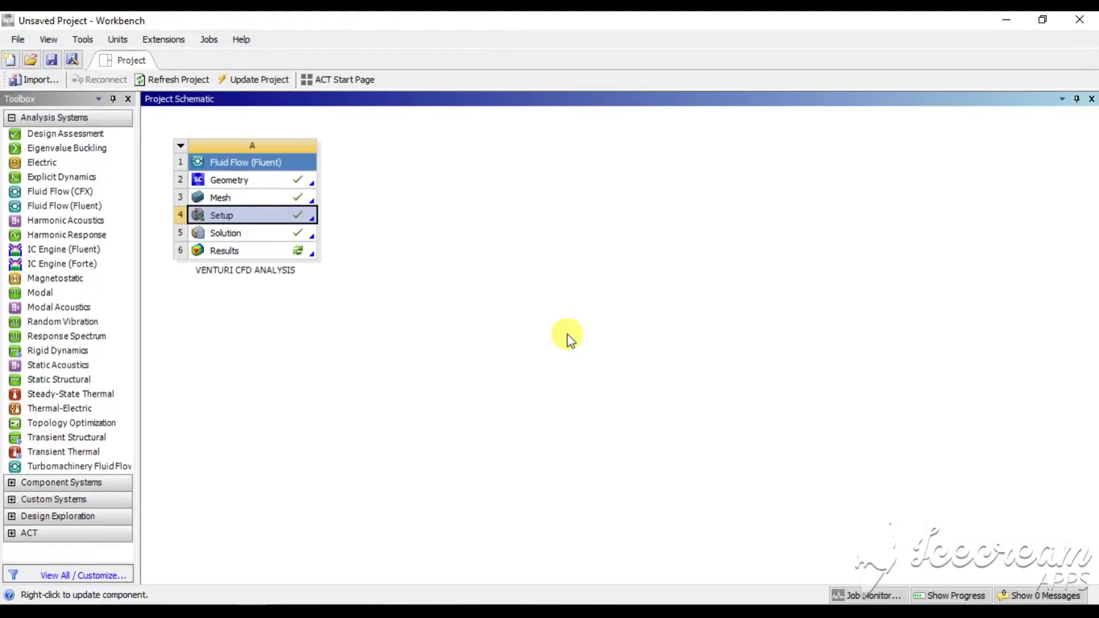
Step: Launch CFD-Post from the Results cell, angle the view, and show the wall_symmetry surface
double_click(296, 258)
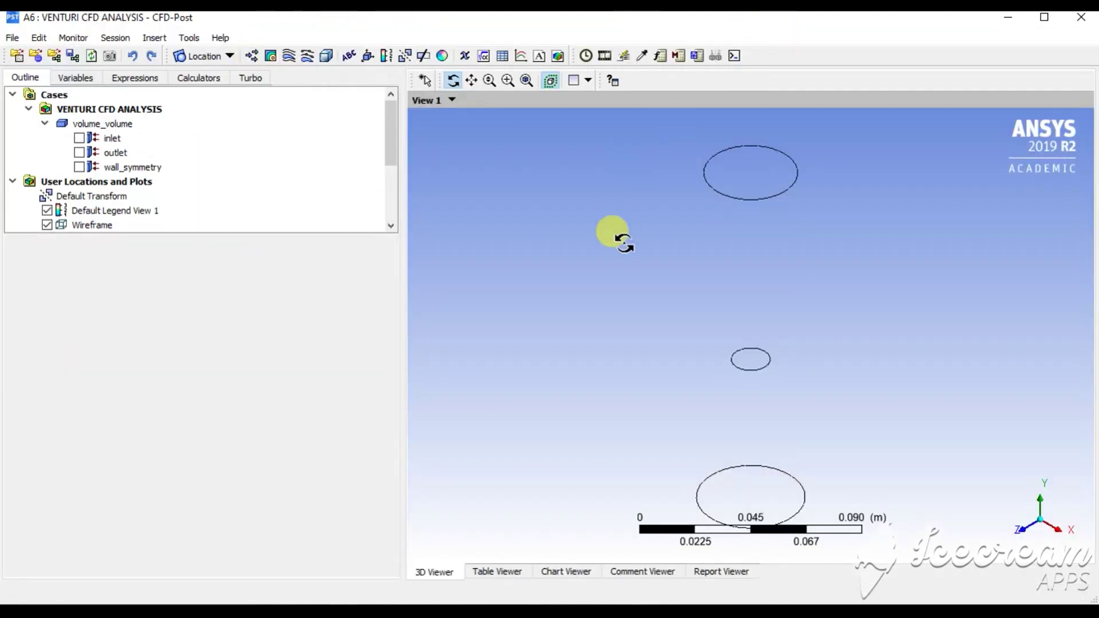
drag(614, 233, 764, 298)
click(79, 166)
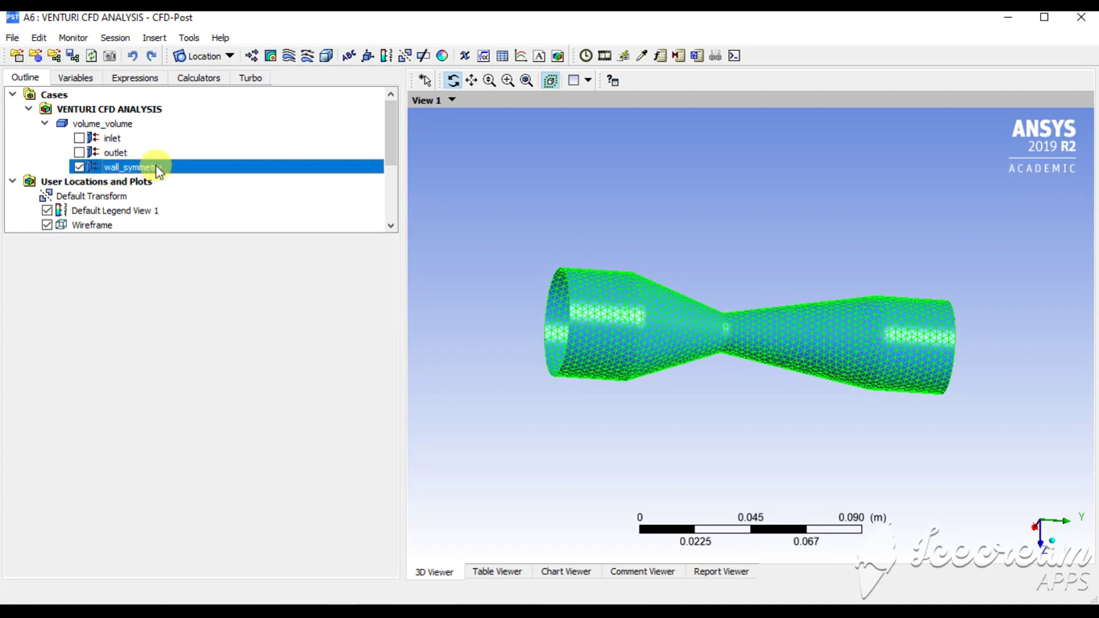
Step: Hide wall_symmetry and insert Plane 1 as an XY plane at Z = 0
click(227, 56)
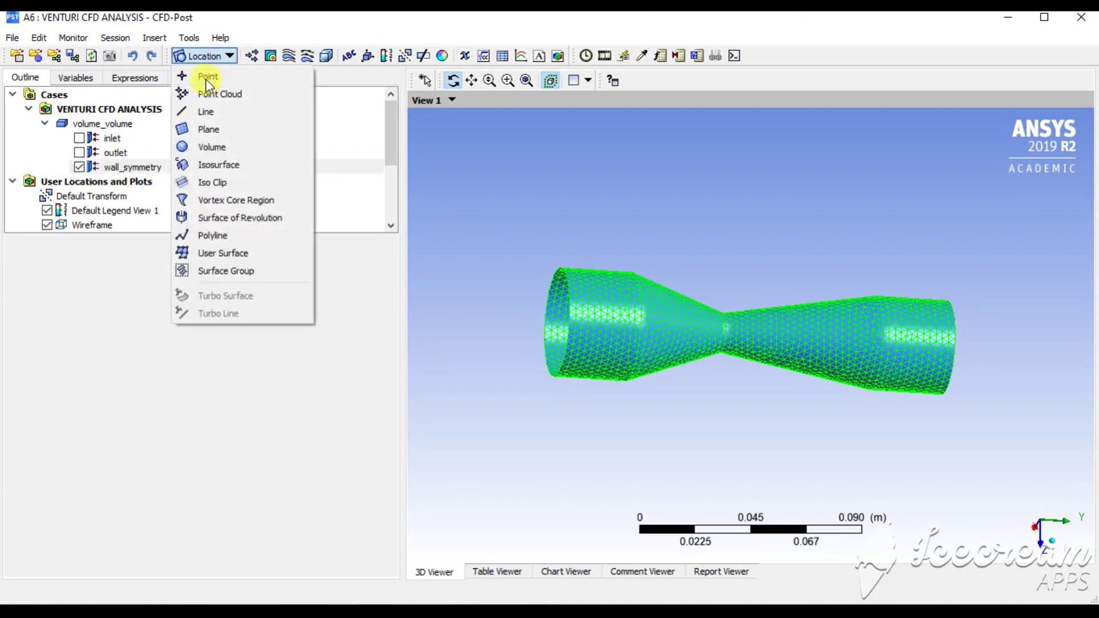
click(78, 167)
click(191, 59)
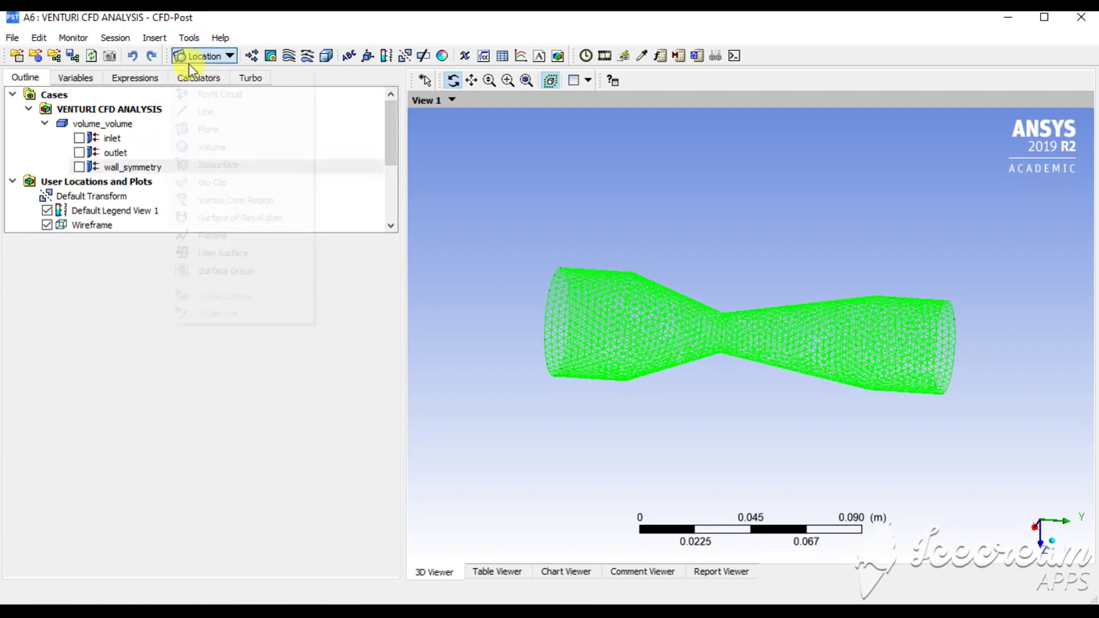
click(221, 129)
click(262, 198)
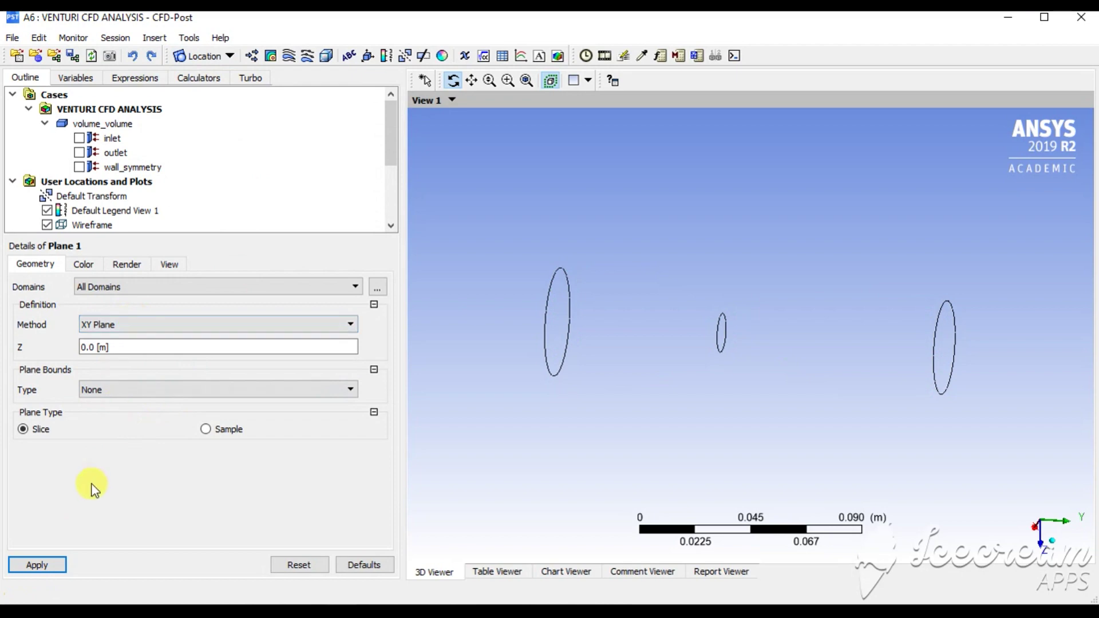
click(46, 565)
mouse_move(515, 376)
mouse_down()
mouse_move(609, 312)
mouse_move(504, 384)
mouse_move(668, 260)
mouse_move(761, 324)
mouse_move(884, 294)
mouse_move(856, 302)
mouse_up()
Step: Colour Plane 1 by the Pressure variable
click(87, 265)
click(125, 289)
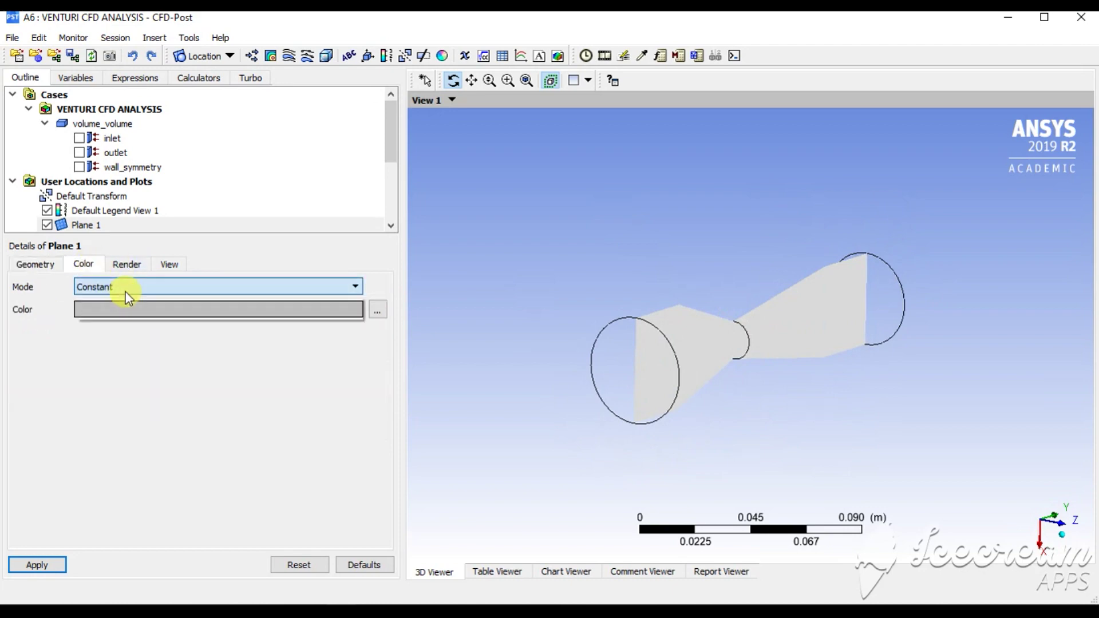
click(129, 314)
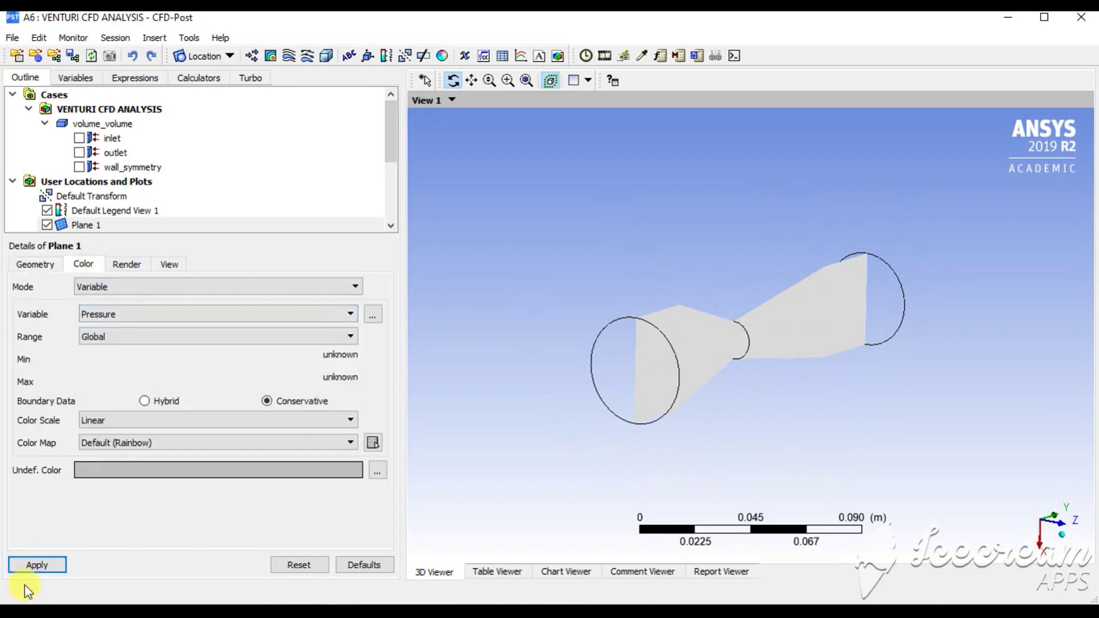
click(37, 566)
Step: Format the pressure legend in Fixed notation with 2-decimal precision
drag(676, 466, 720, 337)
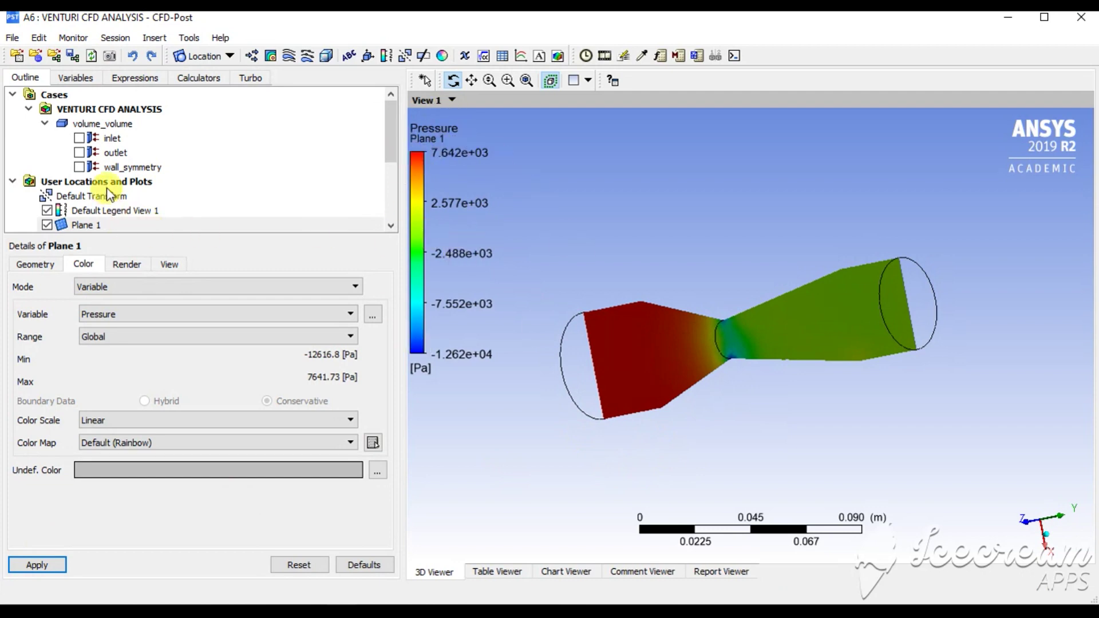
scroll(387, 170, down, 2)
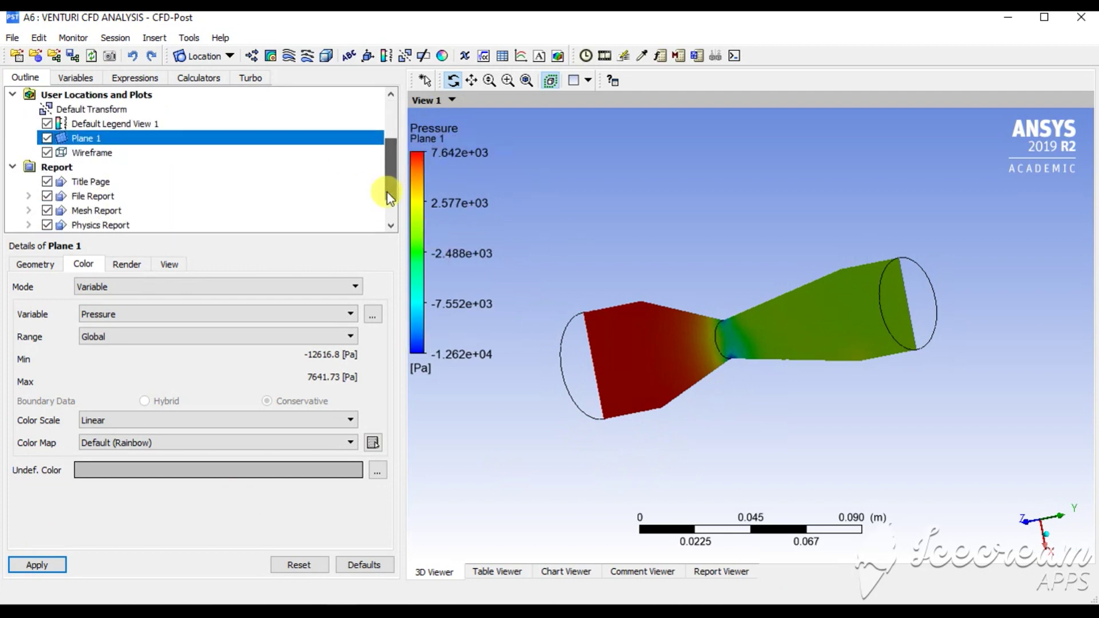
click(125, 123)
click(95, 264)
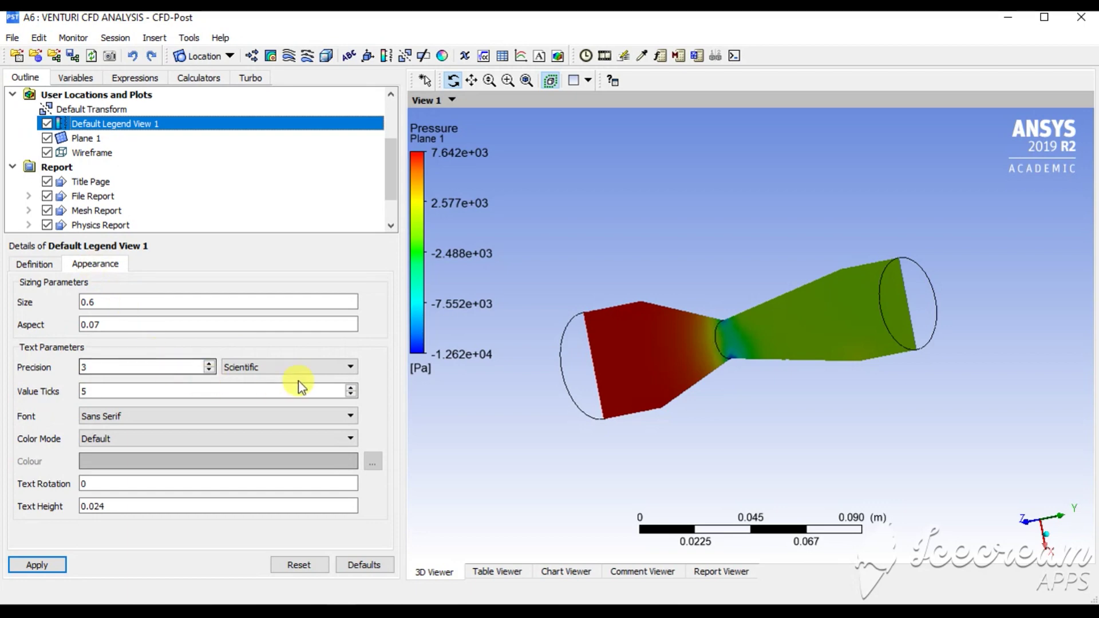
click(289, 367)
click(281, 380)
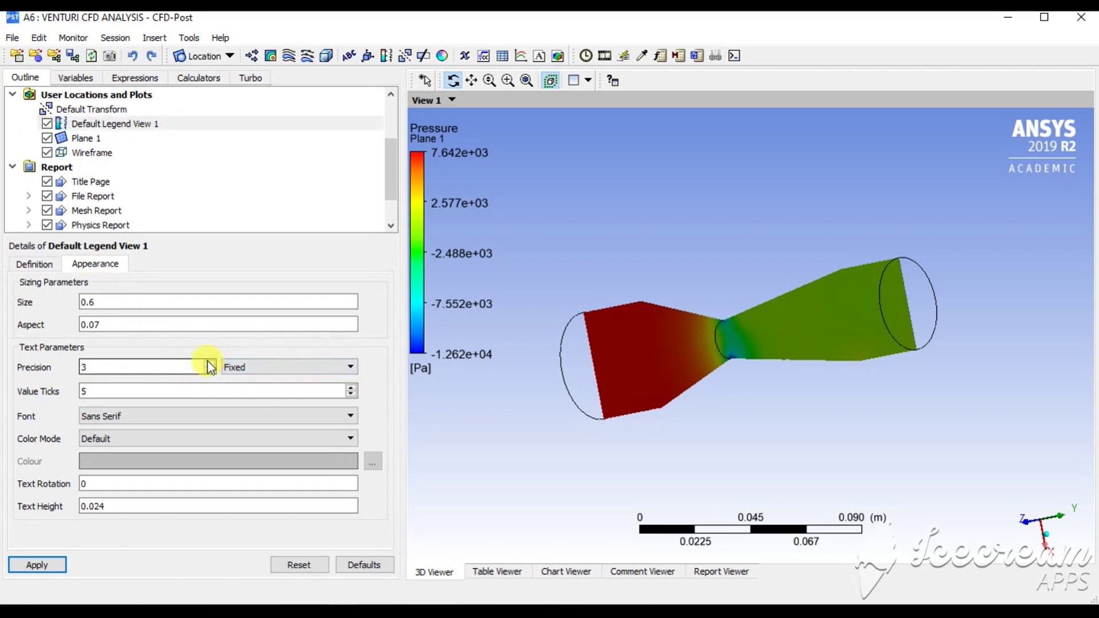
click(36, 565)
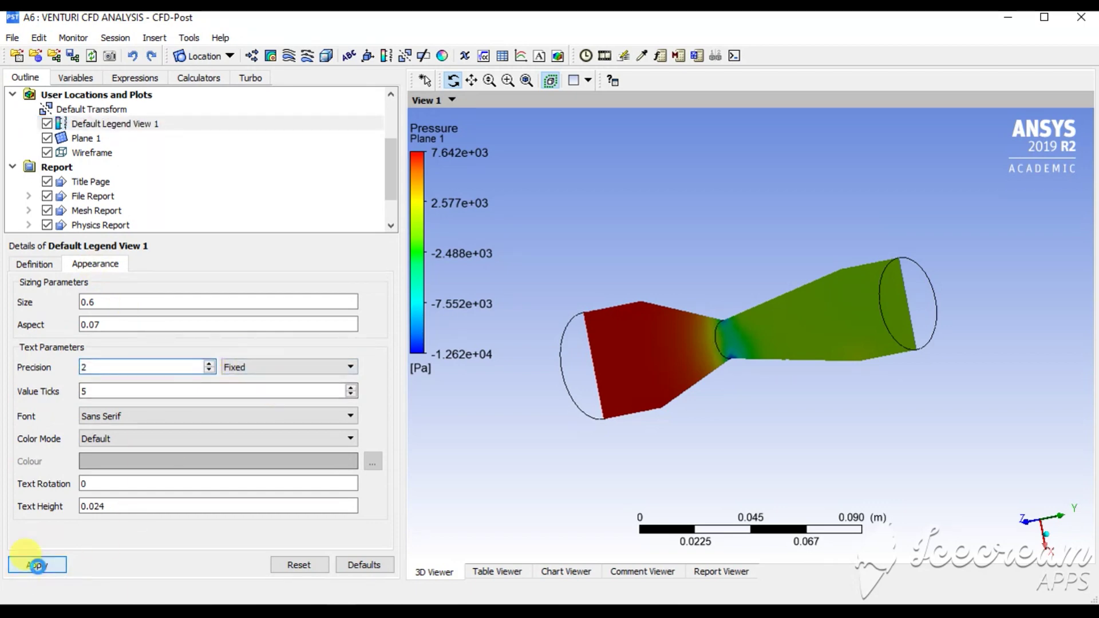
drag(639, 382, 687, 381)
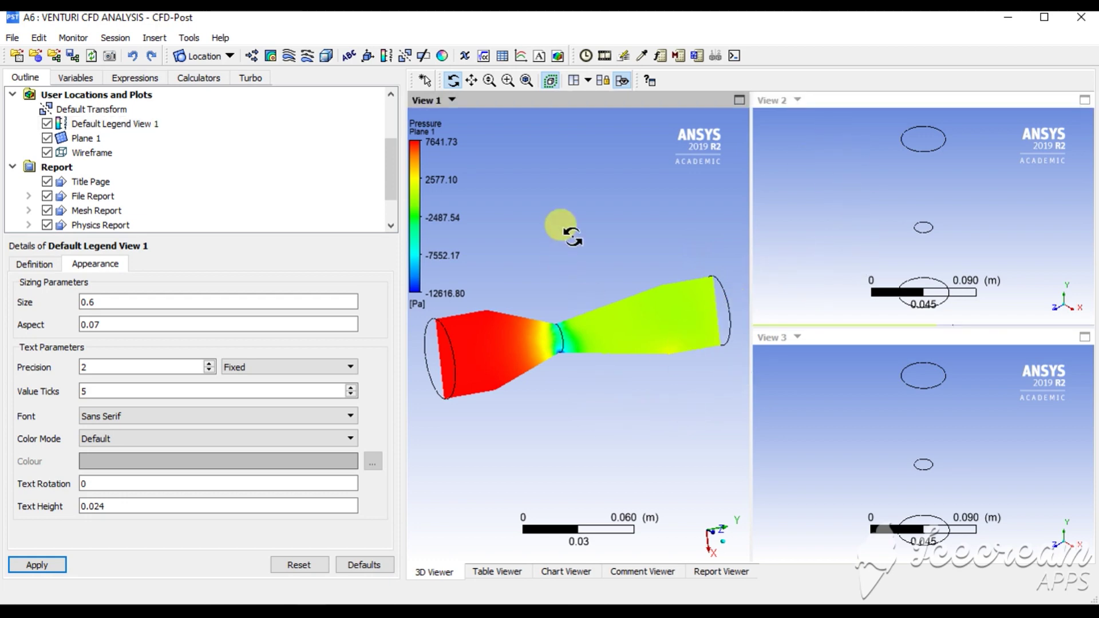
Step: Settle on a two-view side-by-side layout with View 2 showing the venturi side-on
double_click(564, 232)
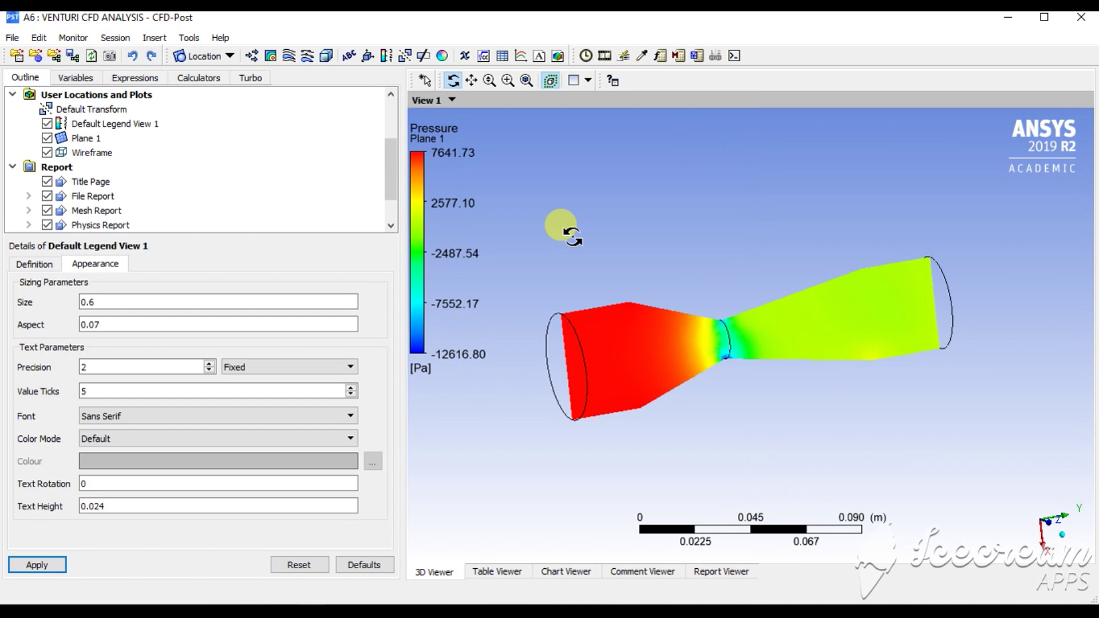
double_click(564, 232)
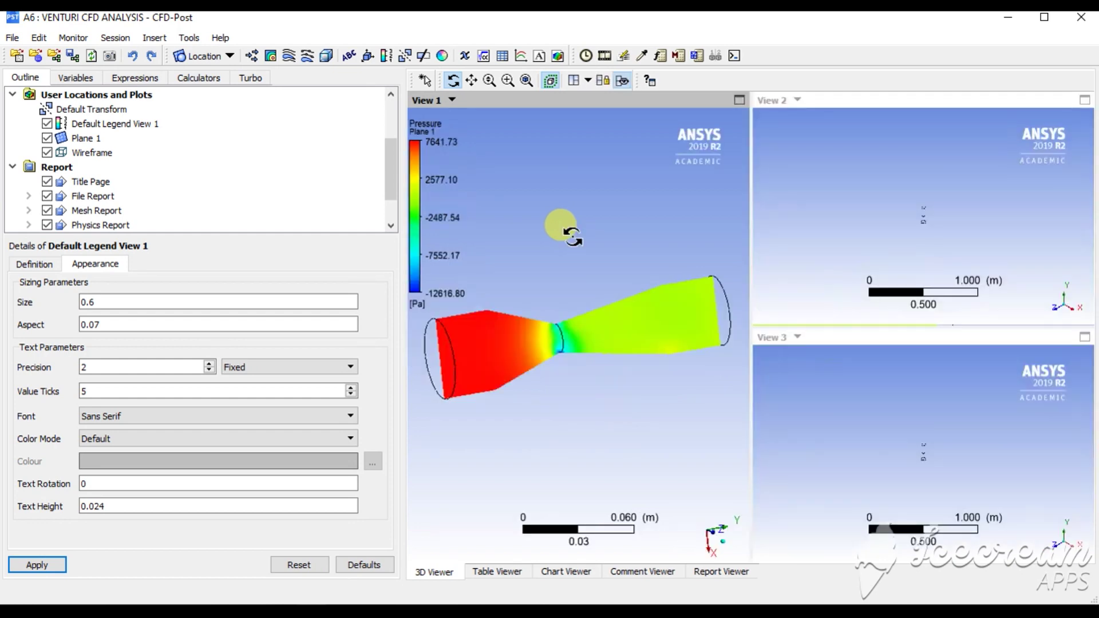
drag(901, 197, 934, 217)
scroll(933, 218, up, 5)
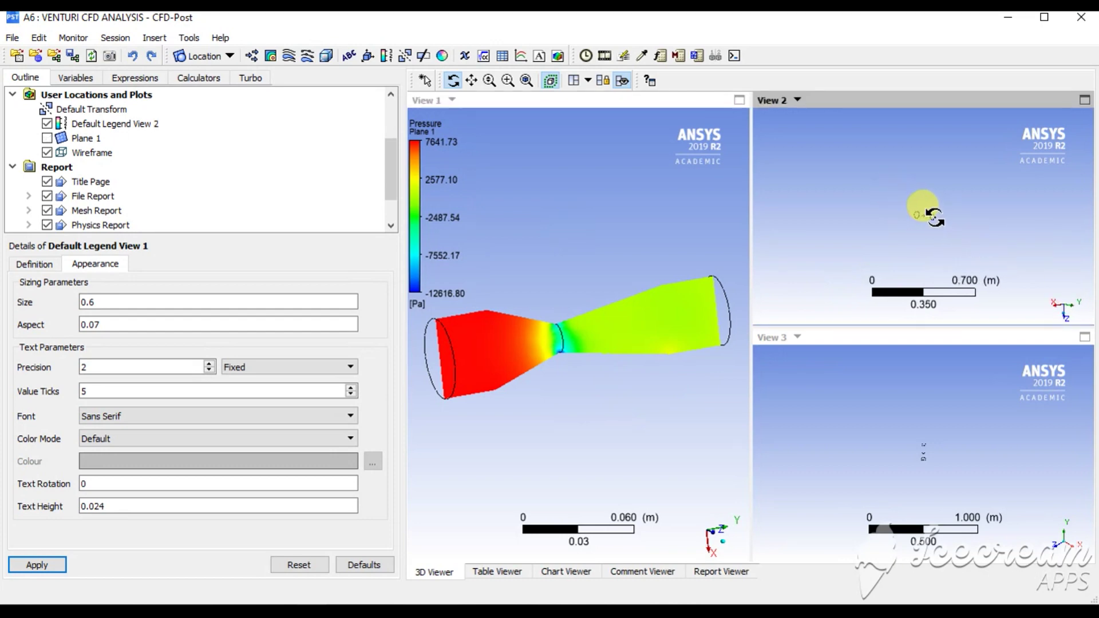
scroll(933, 218, up, 6)
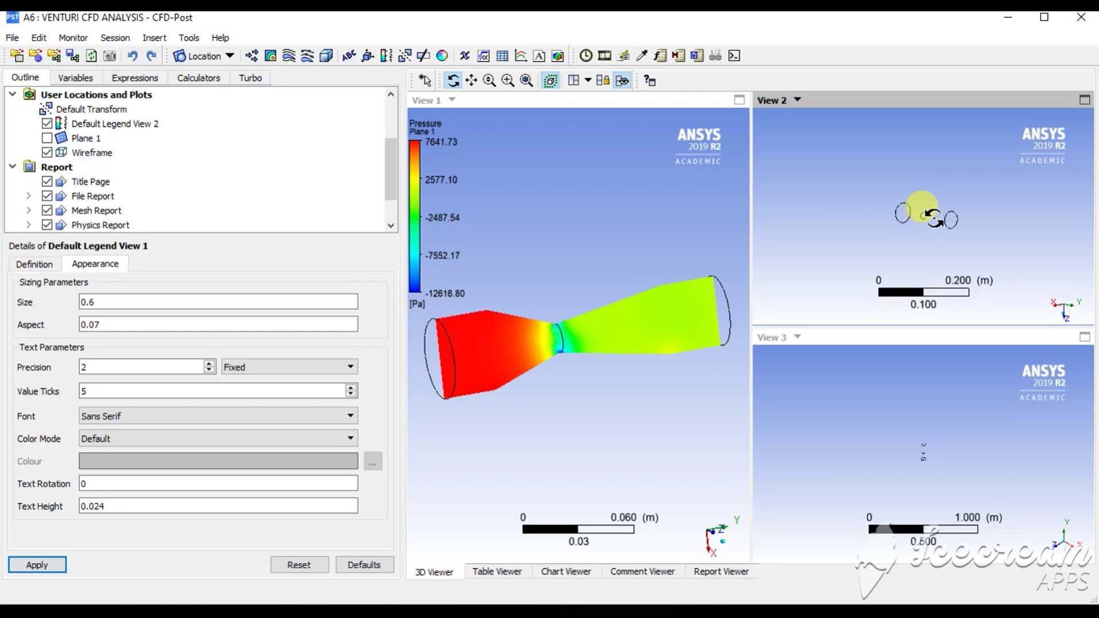
scroll(933, 217, up, 4)
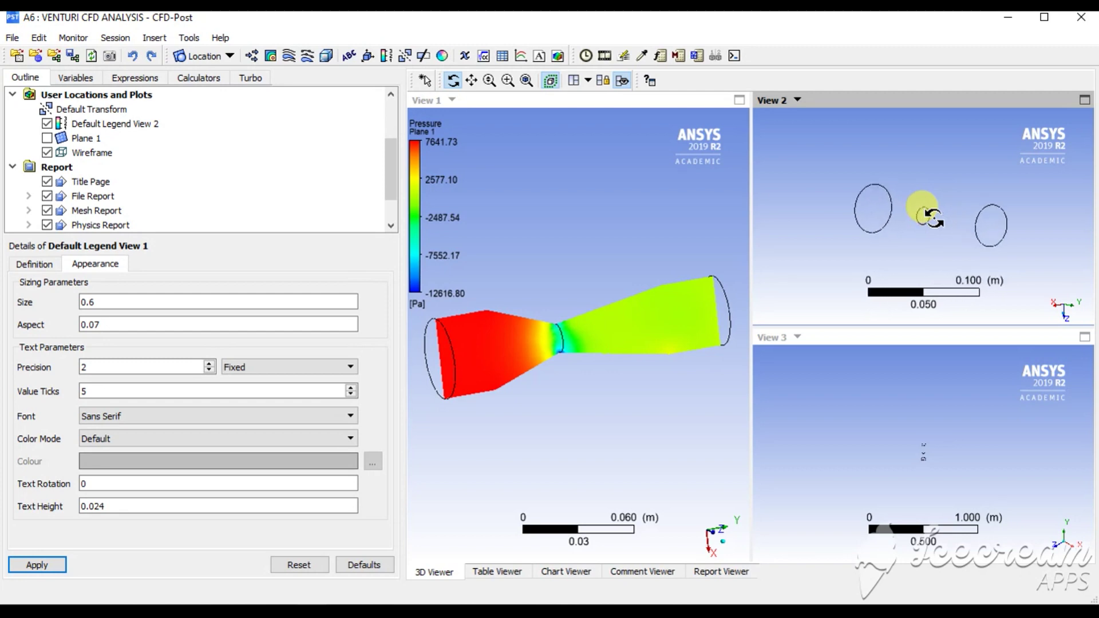
drag(898, 140, 857, 231)
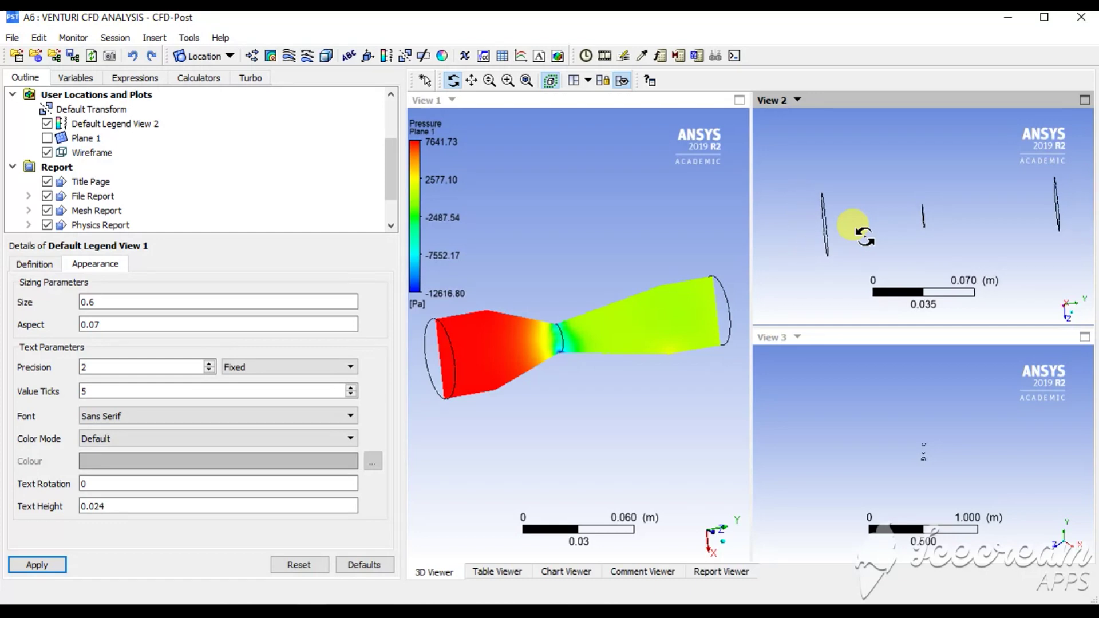
double_click(628, 225)
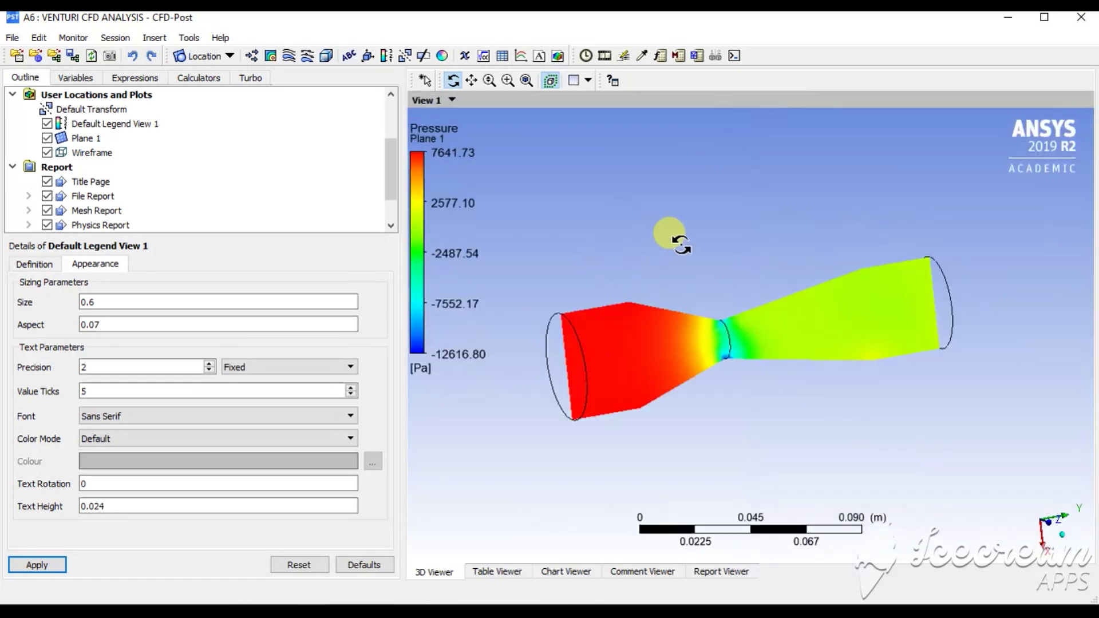
double_click(668, 236)
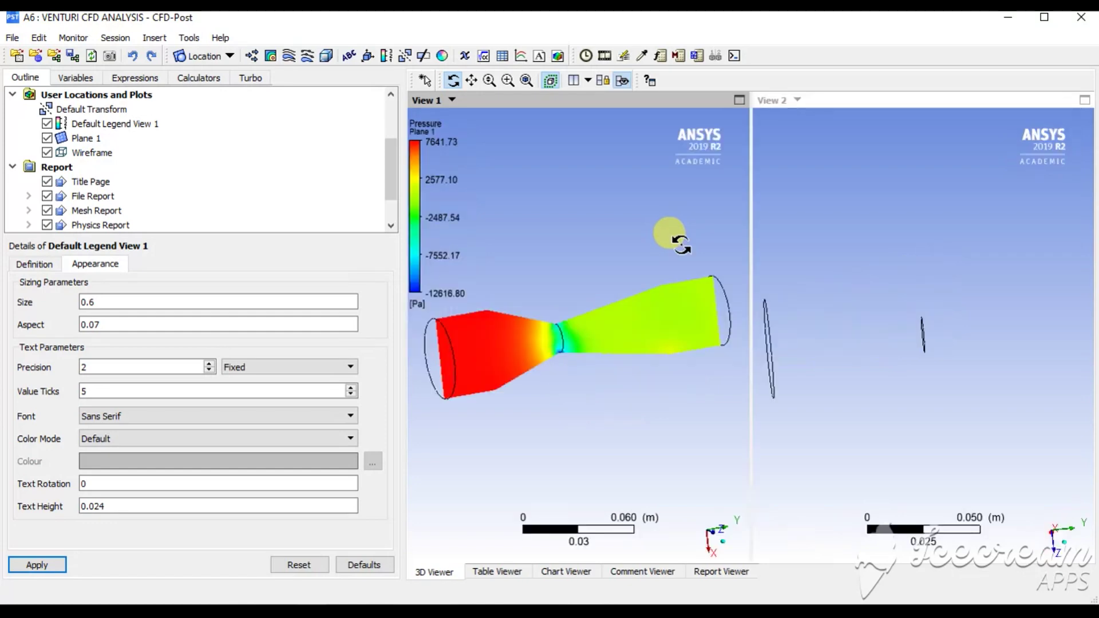
drag(862, 263, 901, 307)
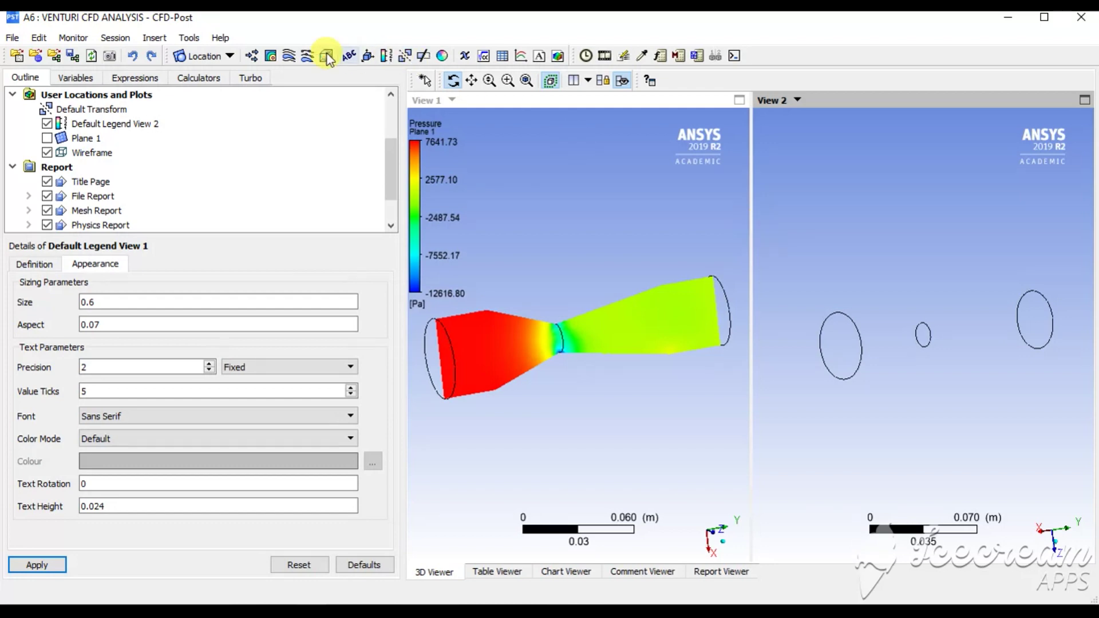
Step: Insert Plane 2 as an XY plane at Z = 0 in View 2
click(215, 55)
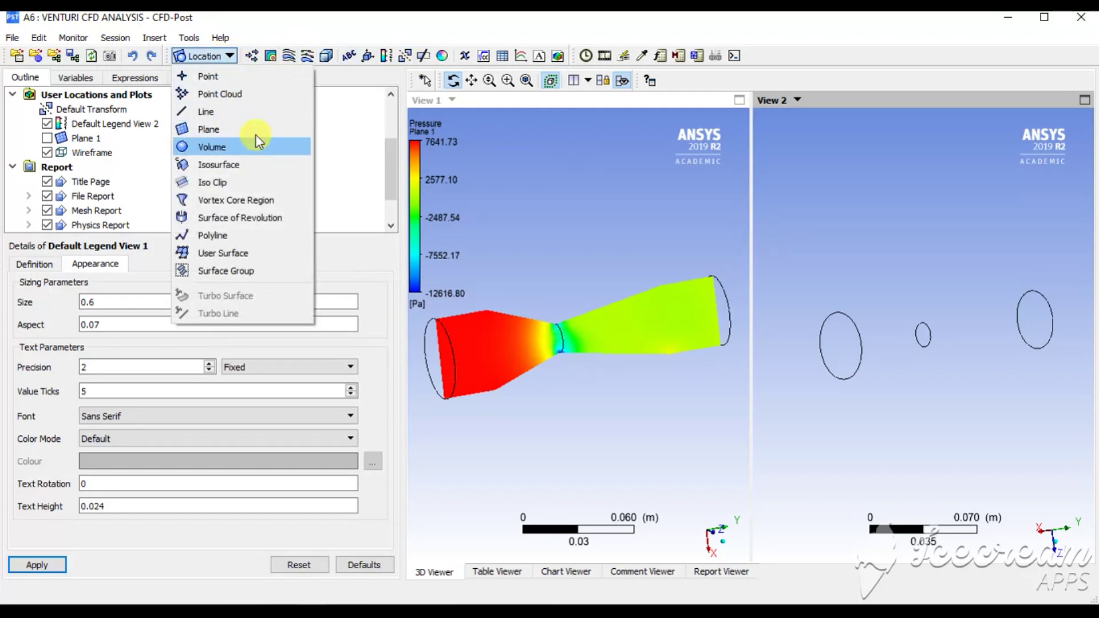
click(235, 129)
click(321, 199)
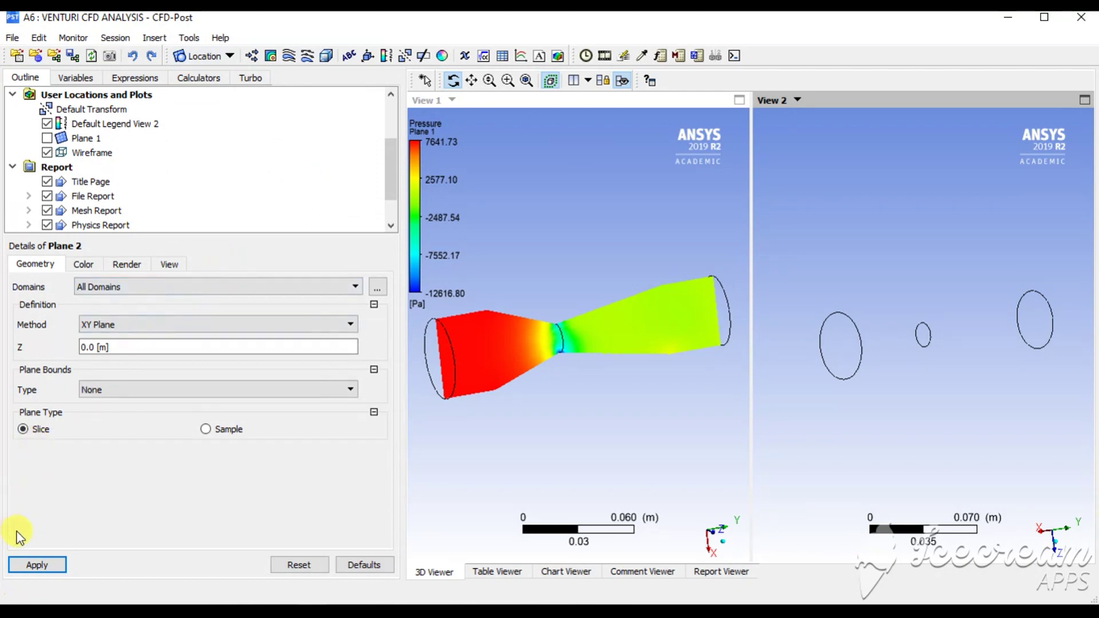
click(28, 559)
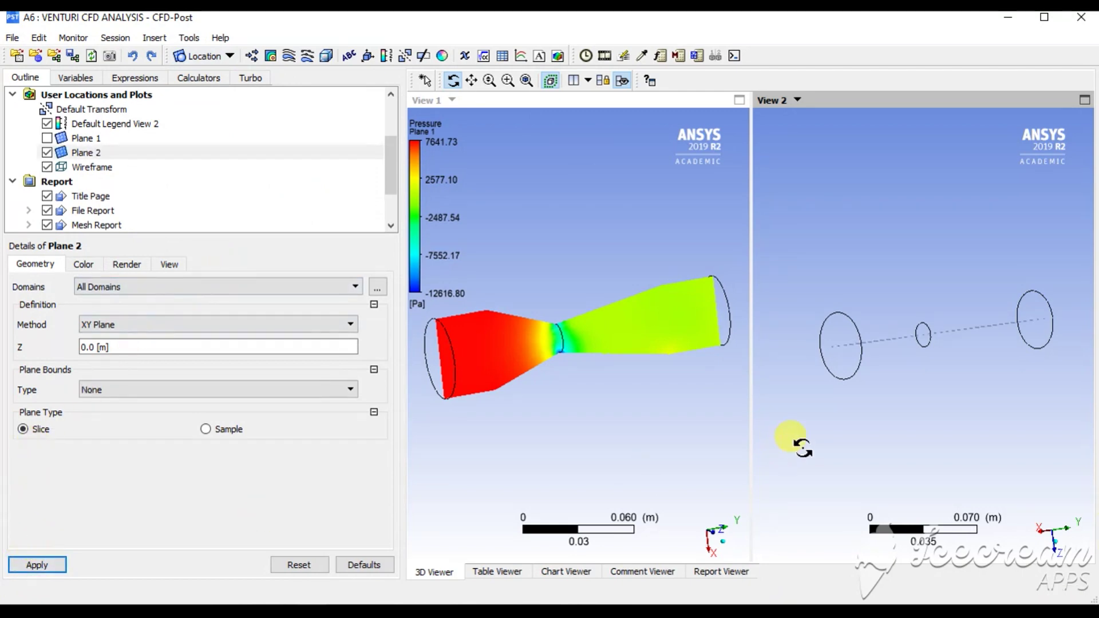
drag(797, 447, 926, 415)
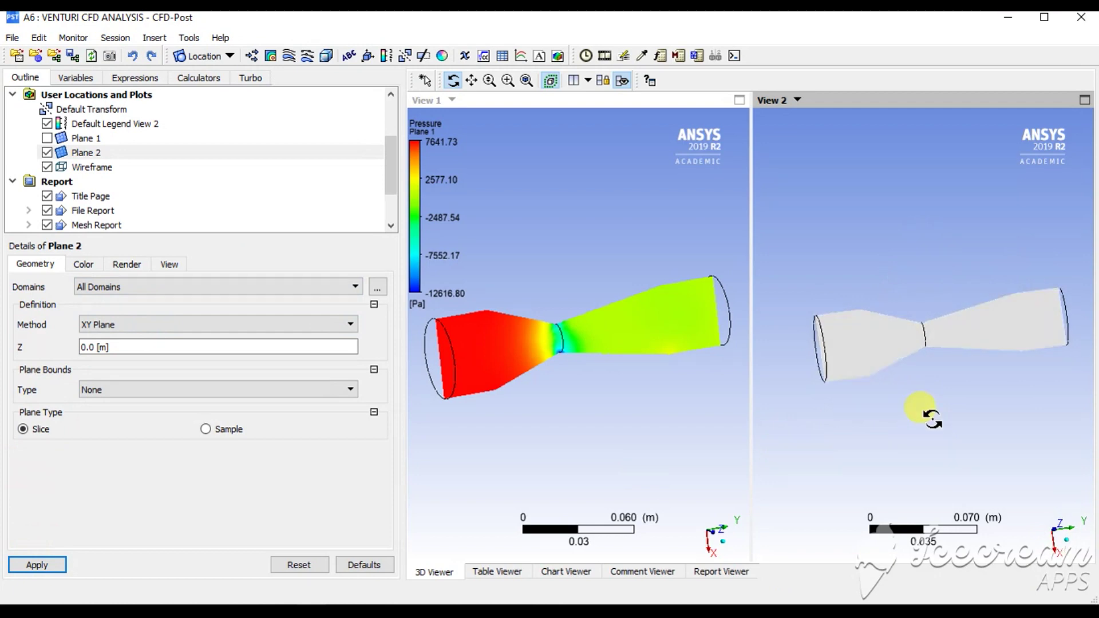
Step: Colour Plane 2 by Velocity, ranging 0 to 160.383 m/s
click(83, 264)
click(112, 288)
click(116, 314)
click(123, 314)
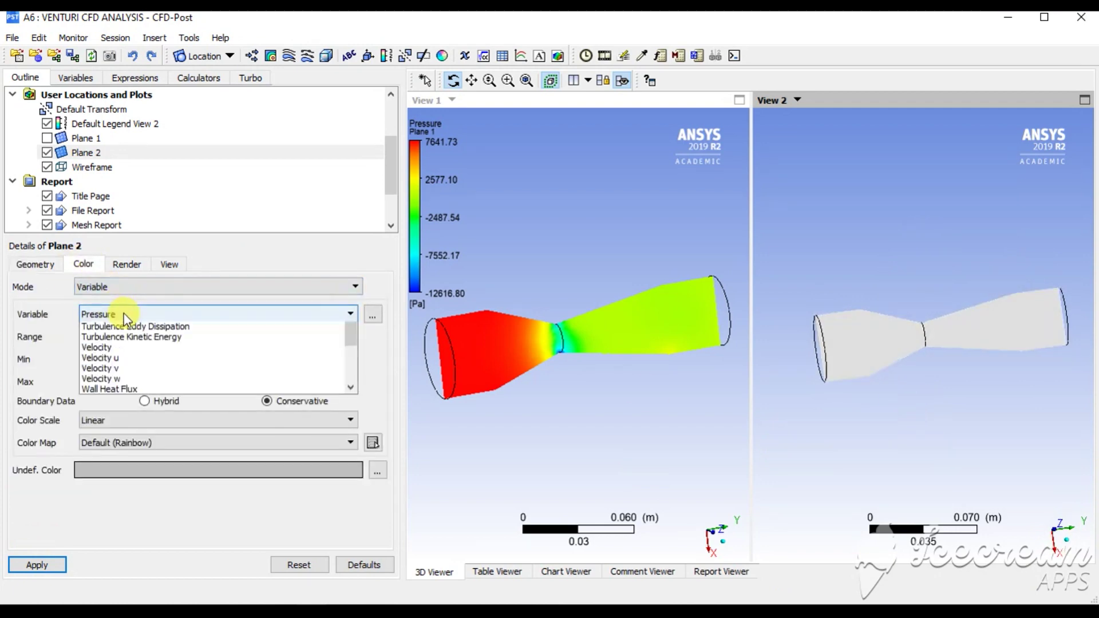
click(120, 380)
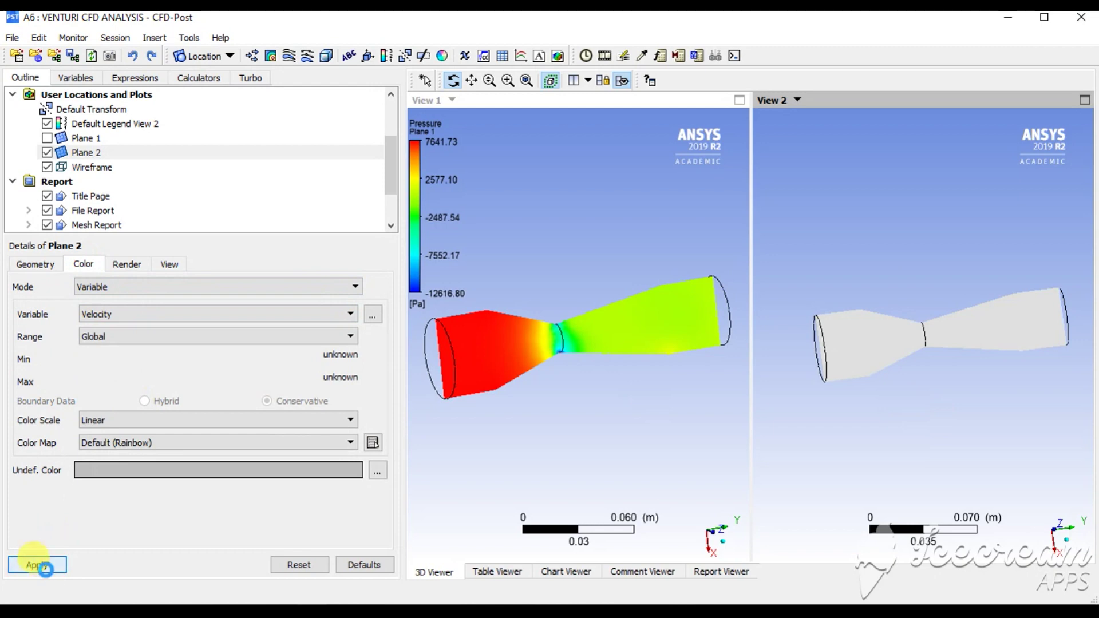
click(45, 567)
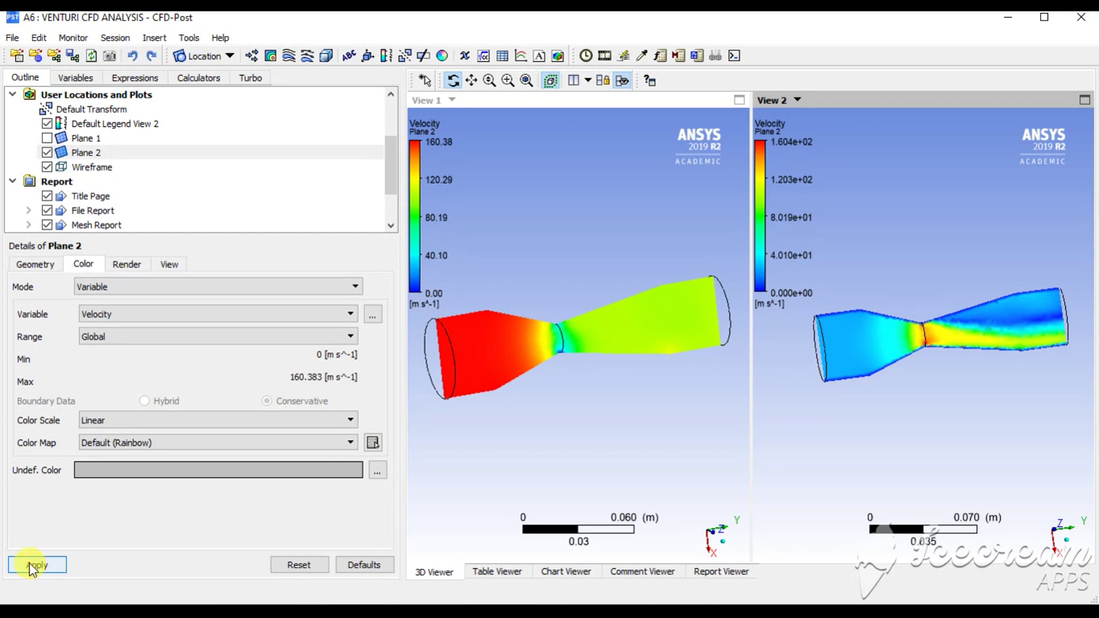
drag(1031, 209, 985, 331)
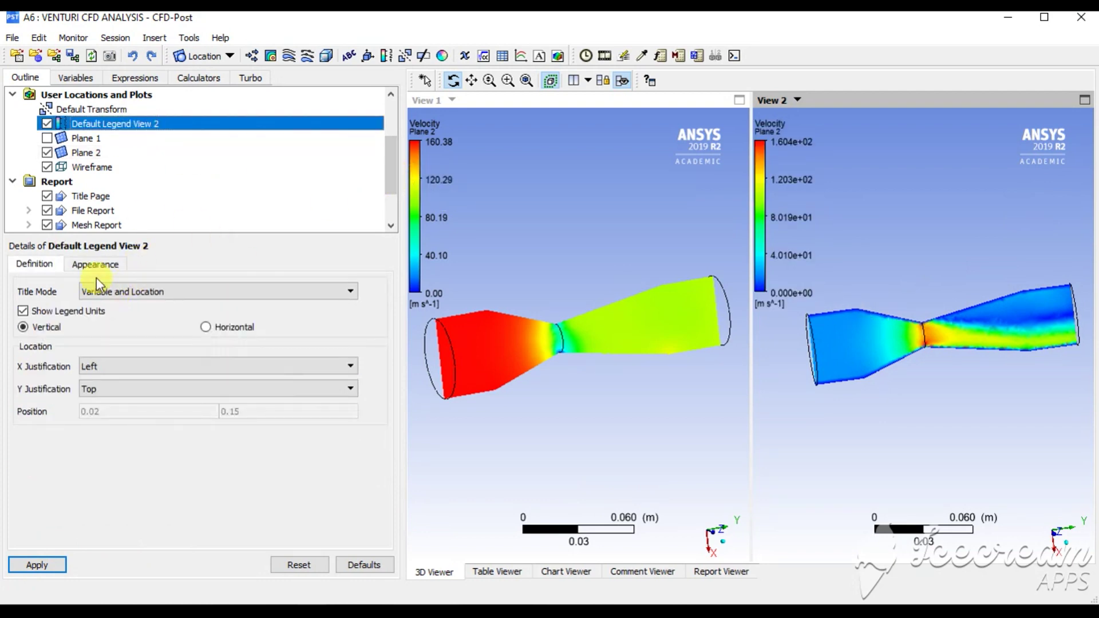
Step: Set View 2's velocity legend to Fixed notation with 2 decimals, 0.00 to 160.38 m/s
click(97, 264)
click(286, 369)
click(252, 384)
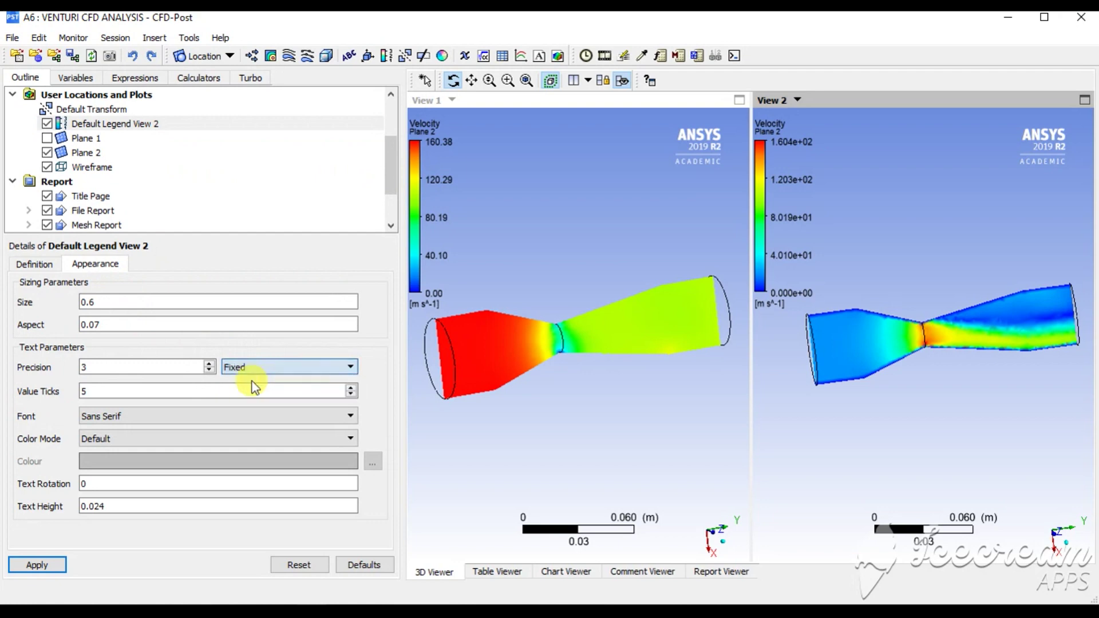
click(210, 371)
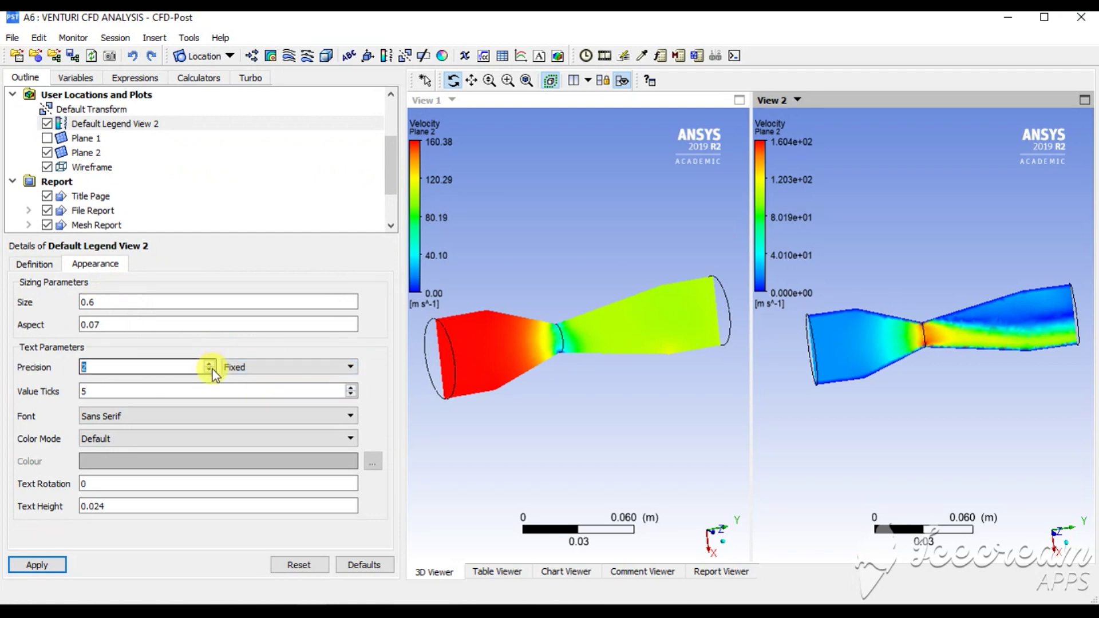
click(37, 564)
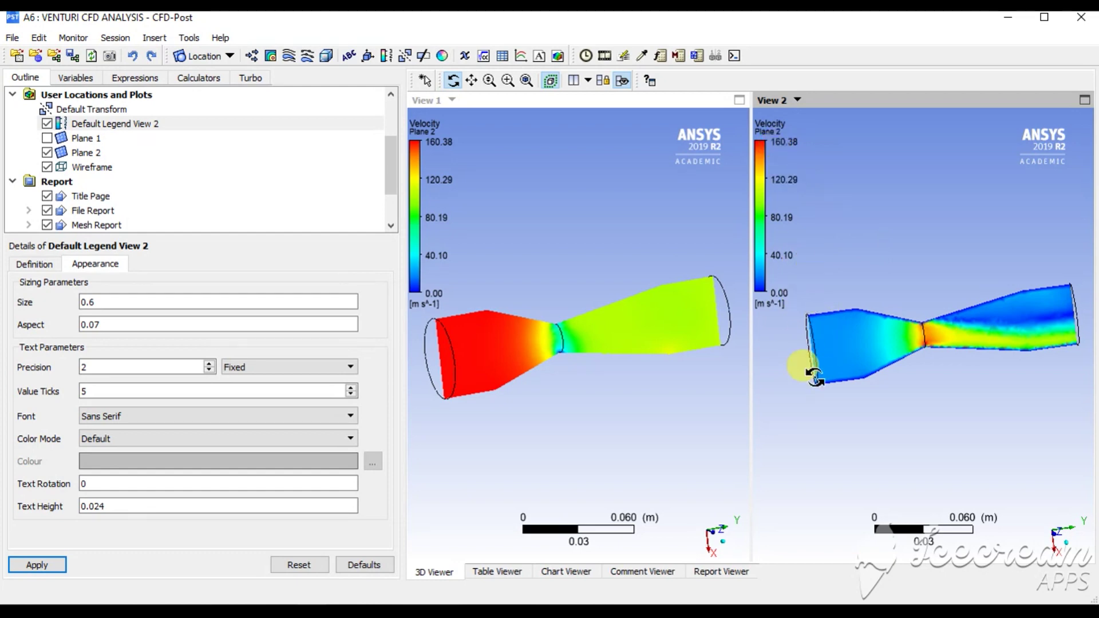
mouse_move(813, 375)
mouse_down()
mouse_move(826, 373)
mouse_move(817, 373)
mouse_up()
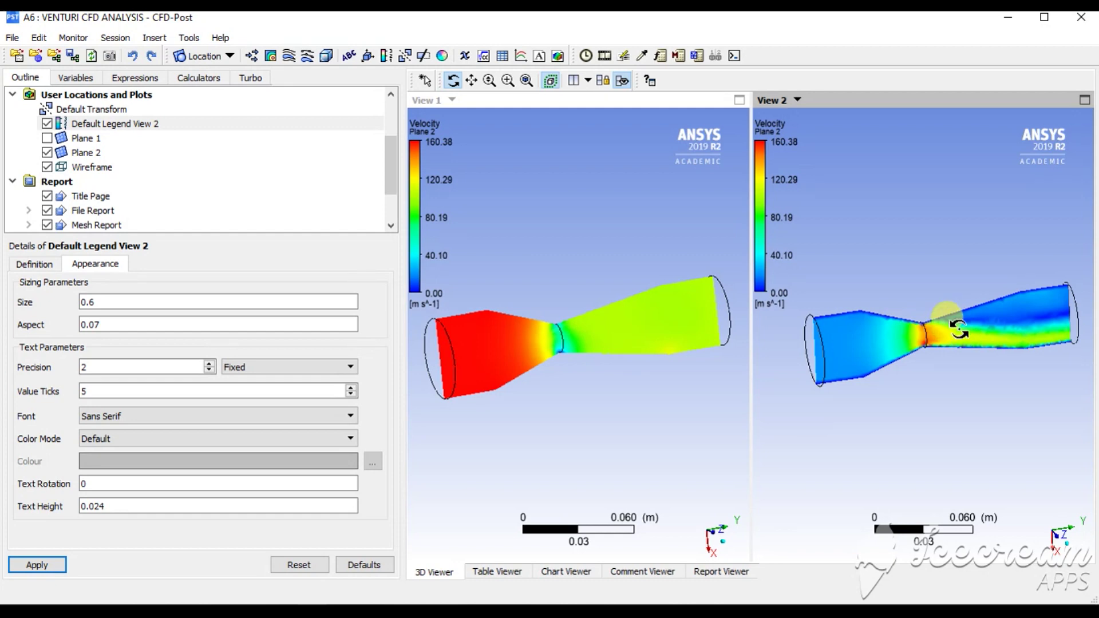
mouse_move(901, 368)
mouse_down()
mouse_move(908, 352)
mouse_move(907, 367)
mouse_up()
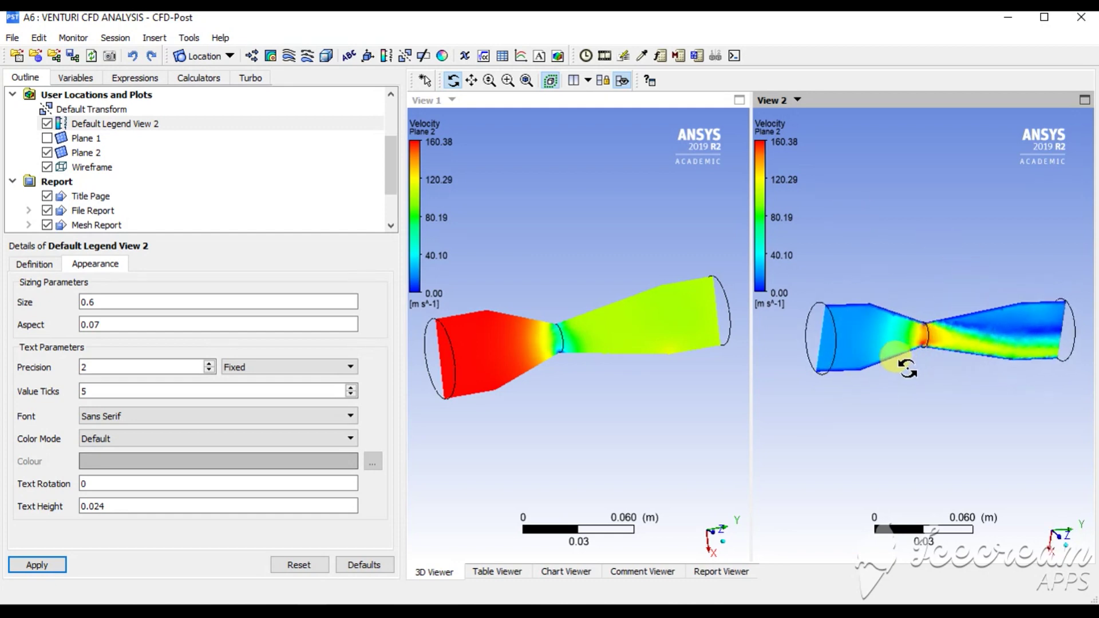
Step: Insert Volume Rendering 1 with the default Pressure variable
click(326, 56)
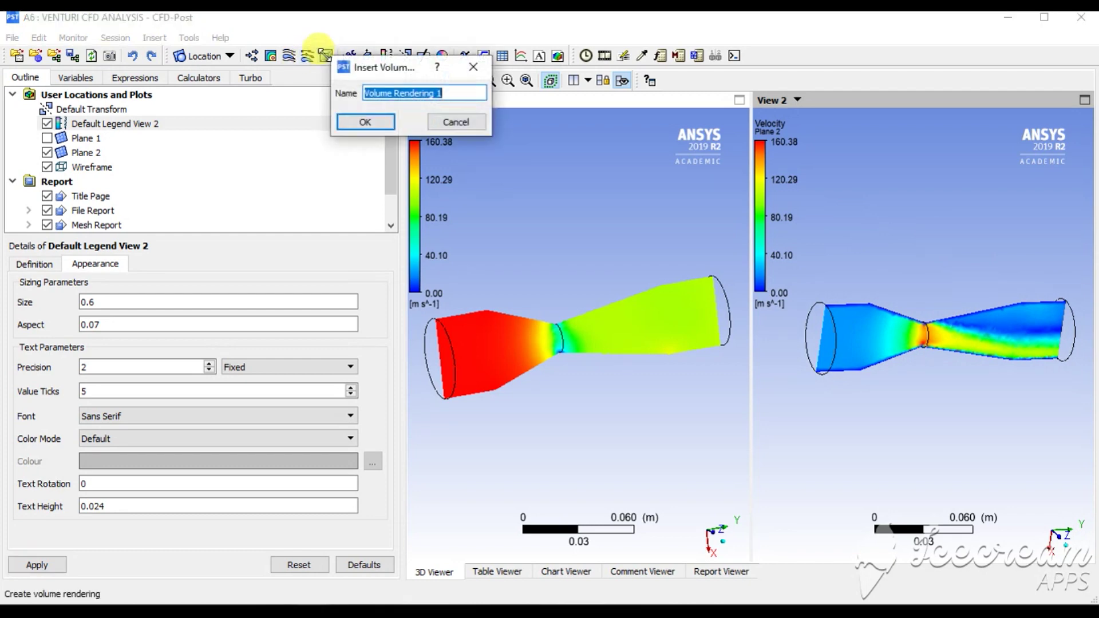
click(375, 123)
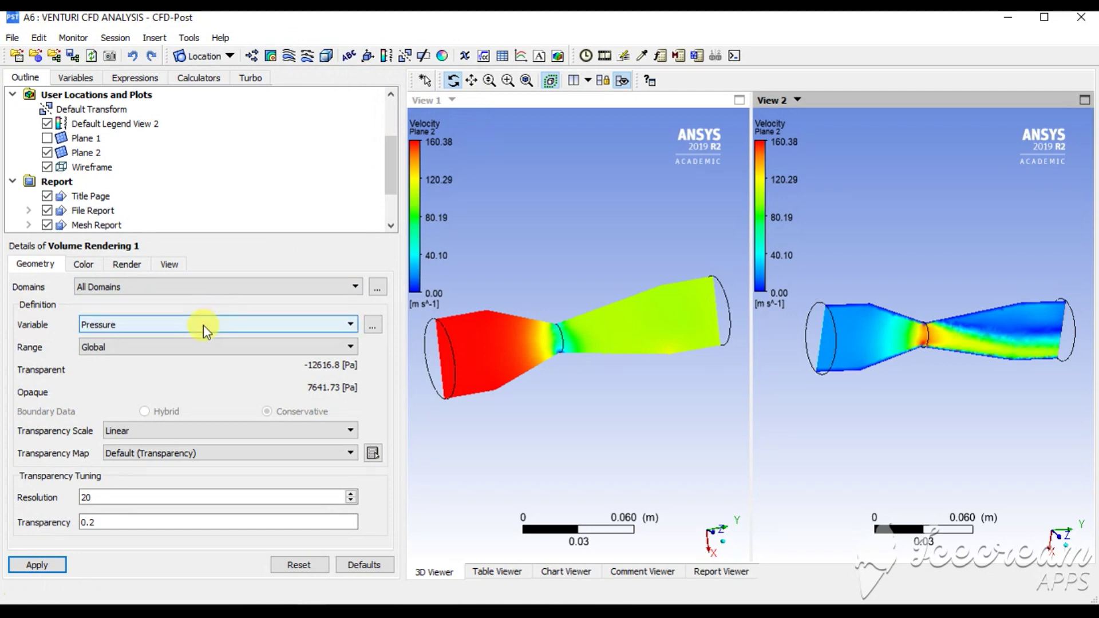
click(37, 565)
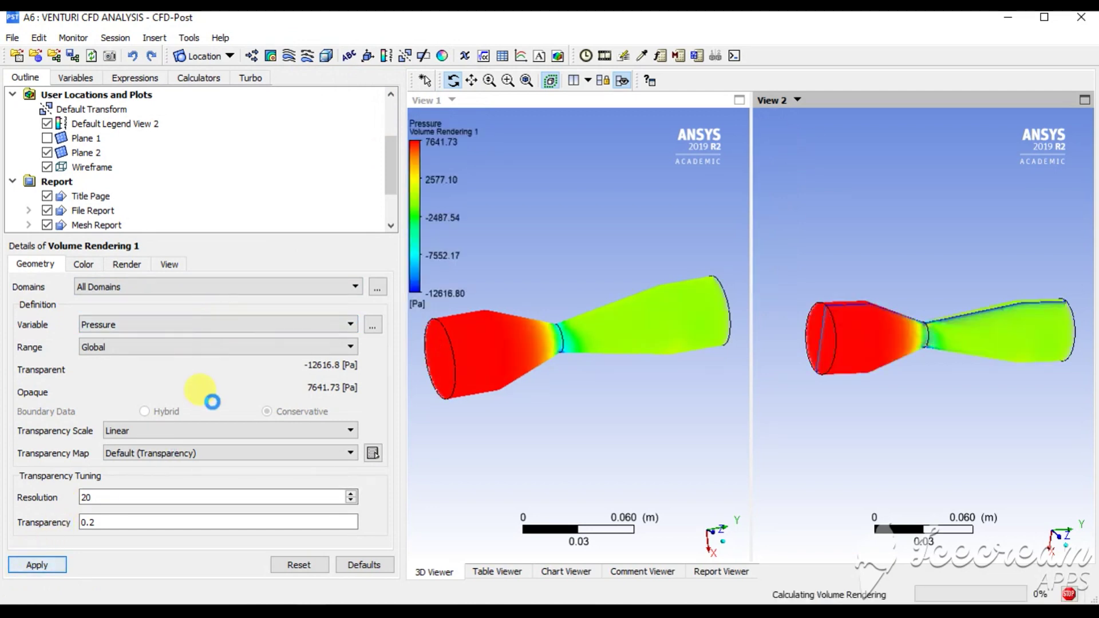
drag(709, 343, 549, 393)
drag(986, 368, 942, 380)
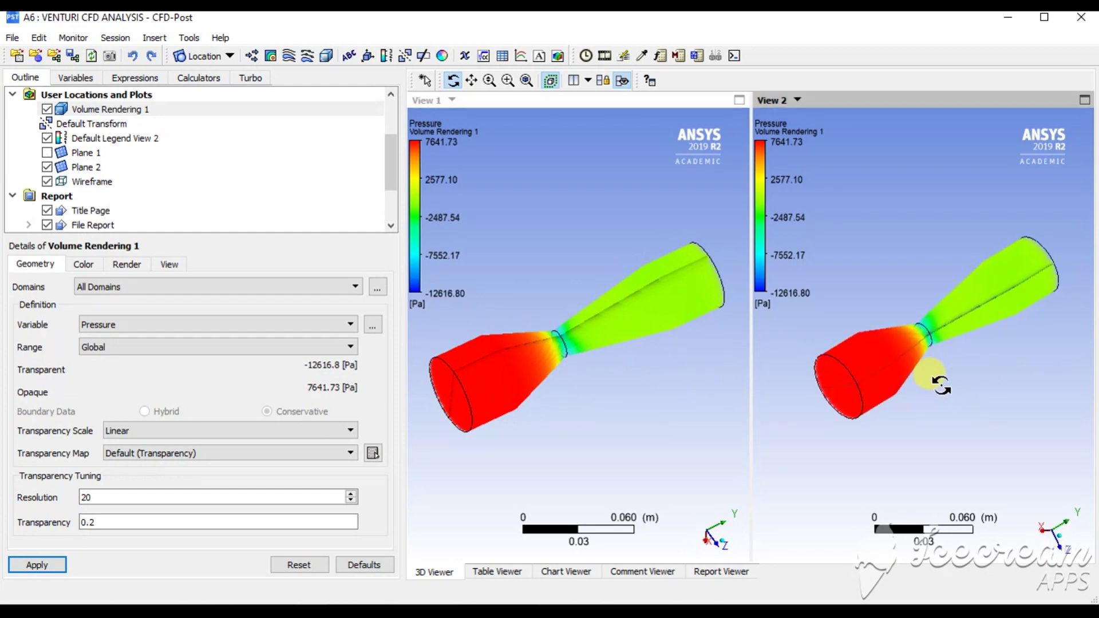
Step: Switch Volume Rendering 1 to the Velocity variable and inspect it
click(211, 324)
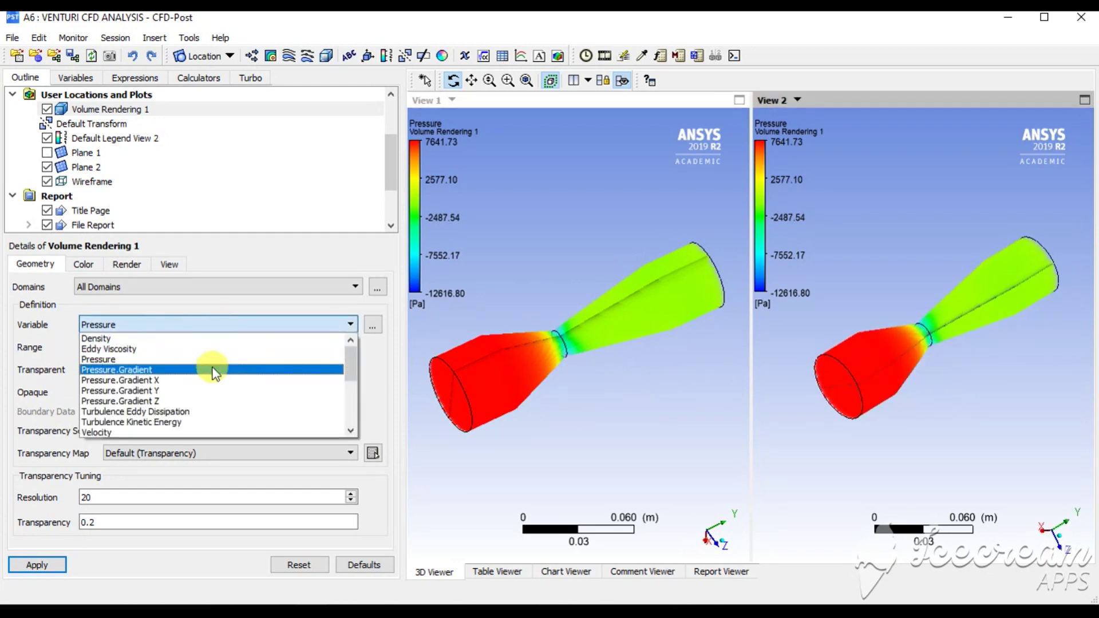
click(210, 432)
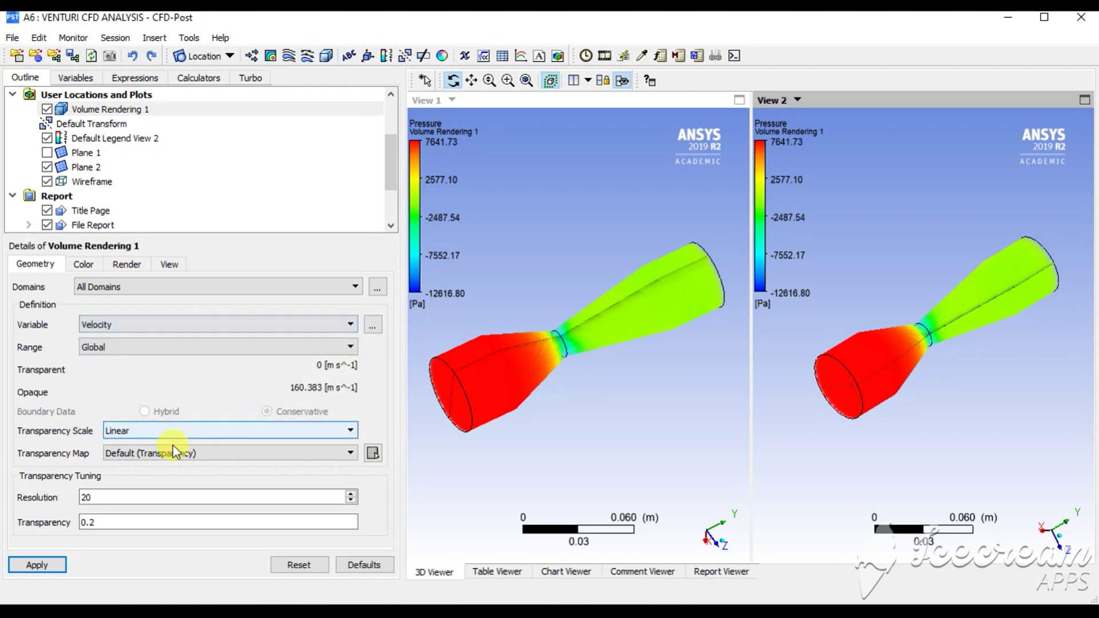
click(38, 564)
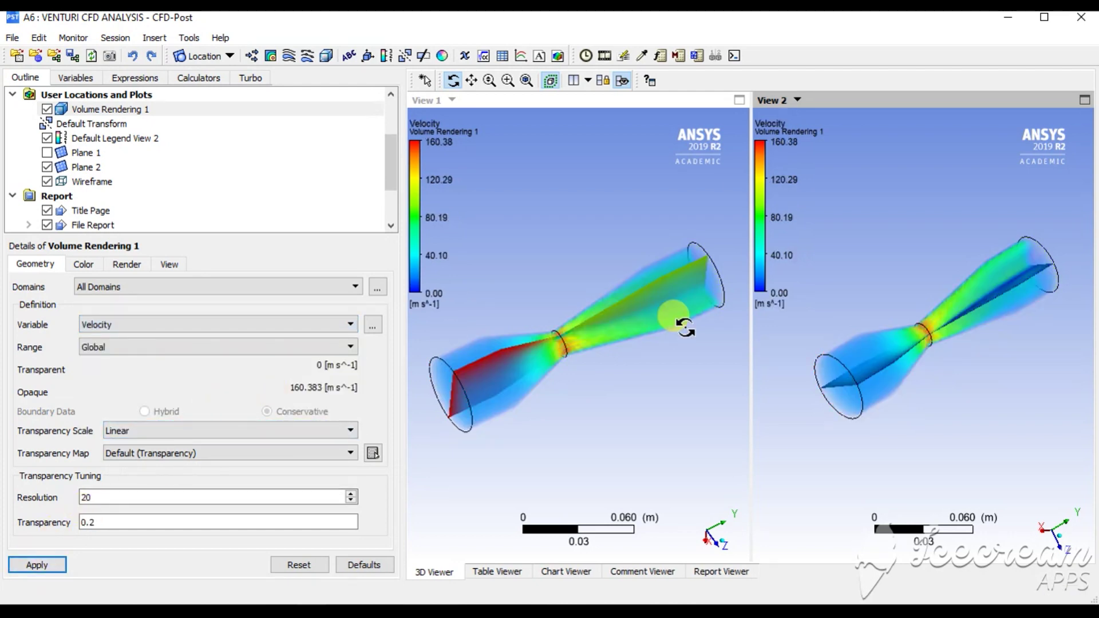
drag(712, 361, 616, 346)
scroll(618, 342, up, 6)
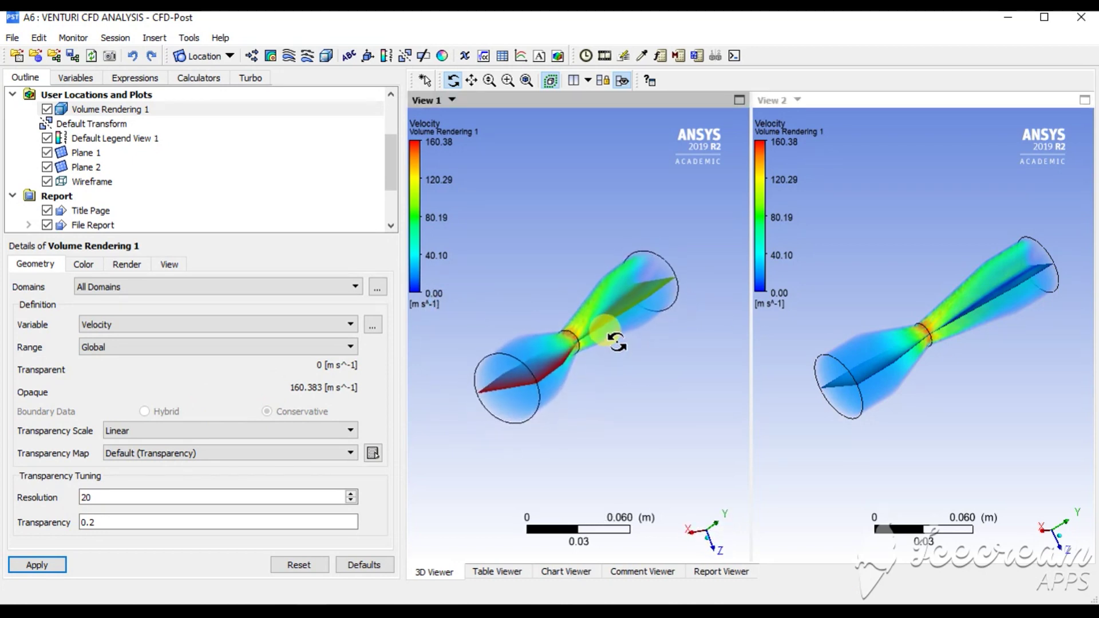
drag(654, 272, 902, 256)
scroll(946, 347, up, 5)
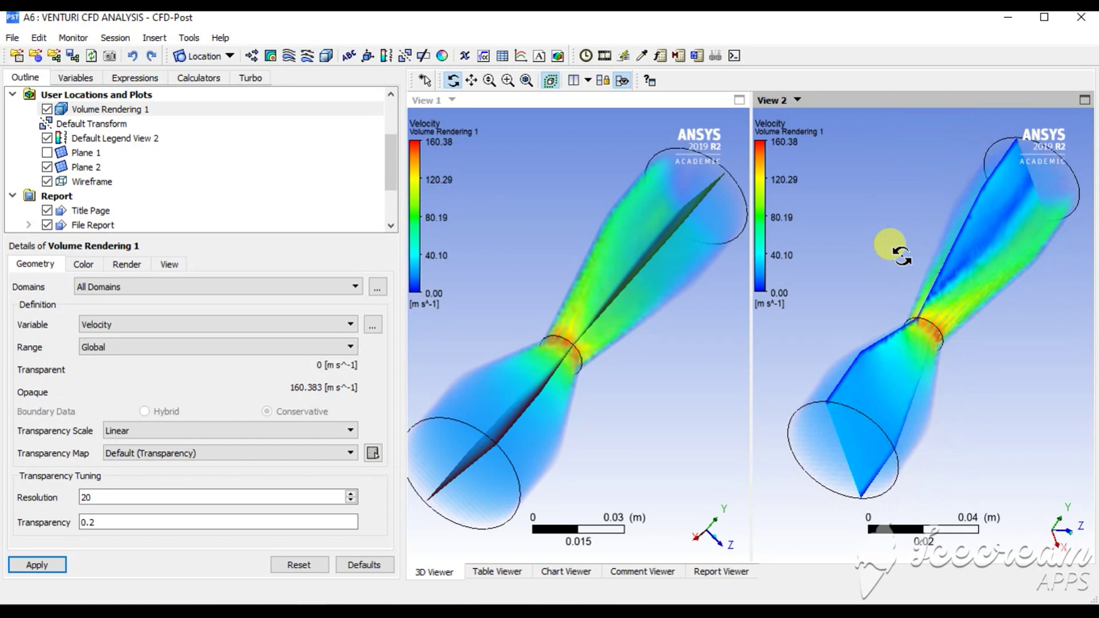